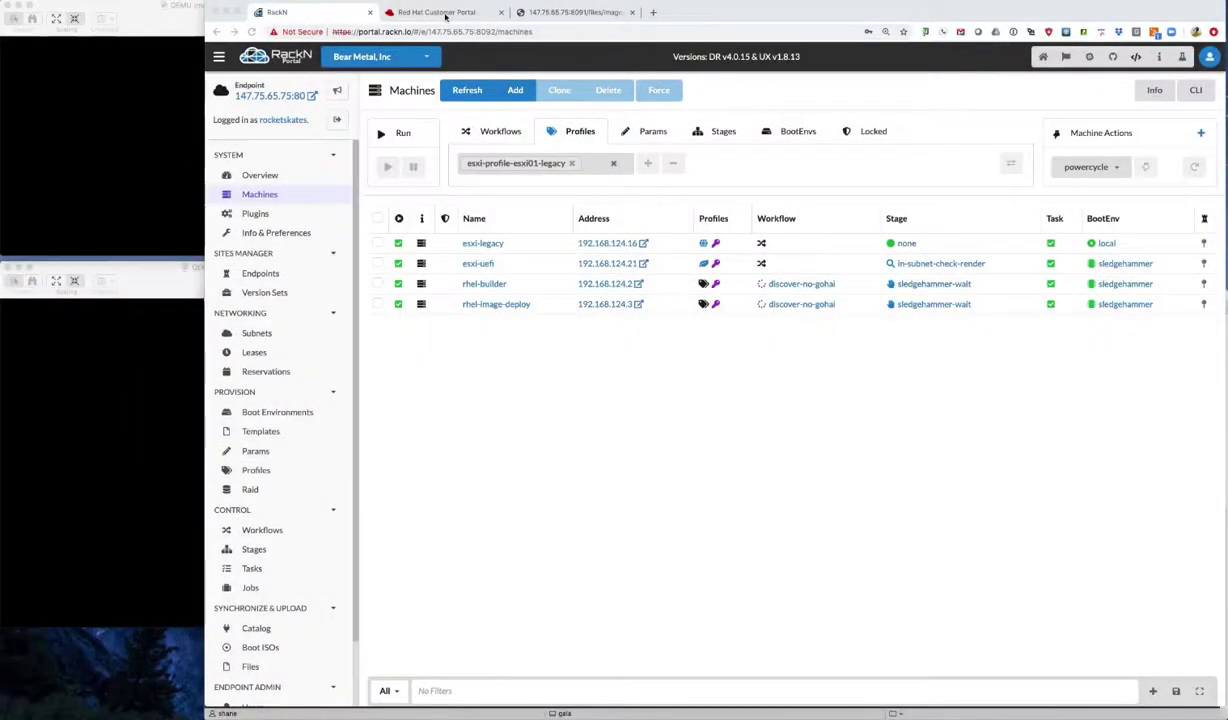
In the Red Hat Customer Portal, review the account's active subscriptions and its registered systems list
{"action": "left_click", "coordinate": [446, 13]}
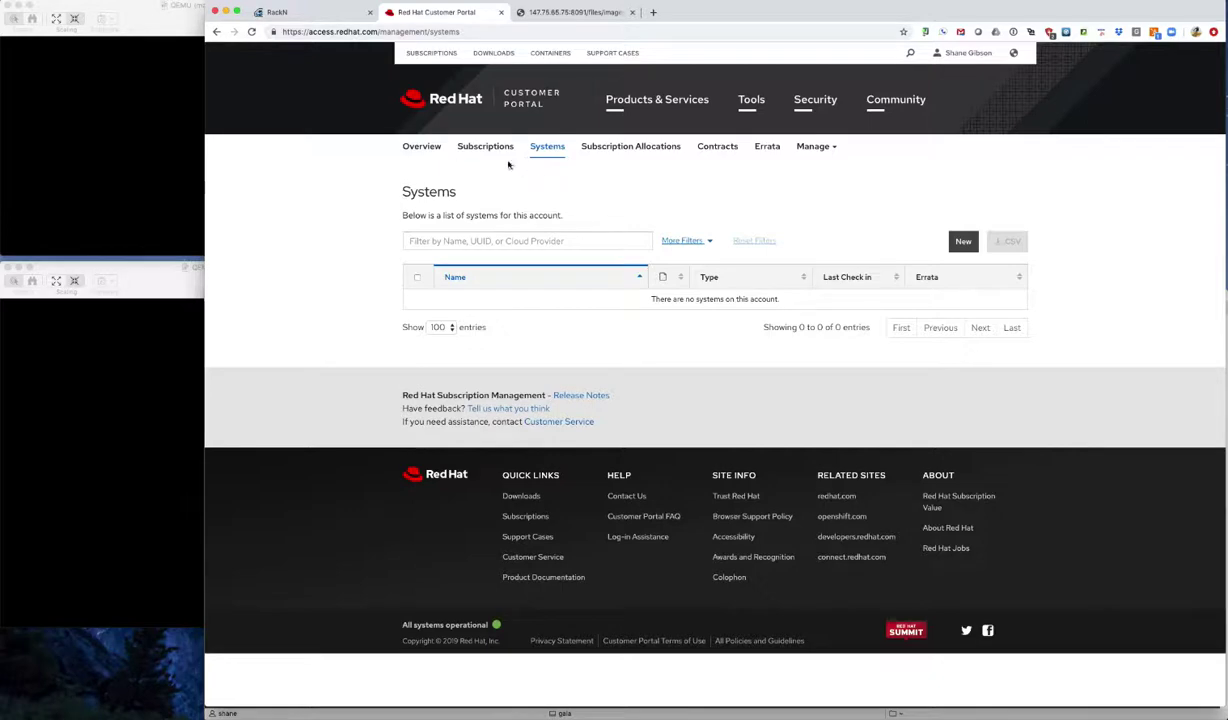
{"action": "left_click", "coordinate": [470, 146]}
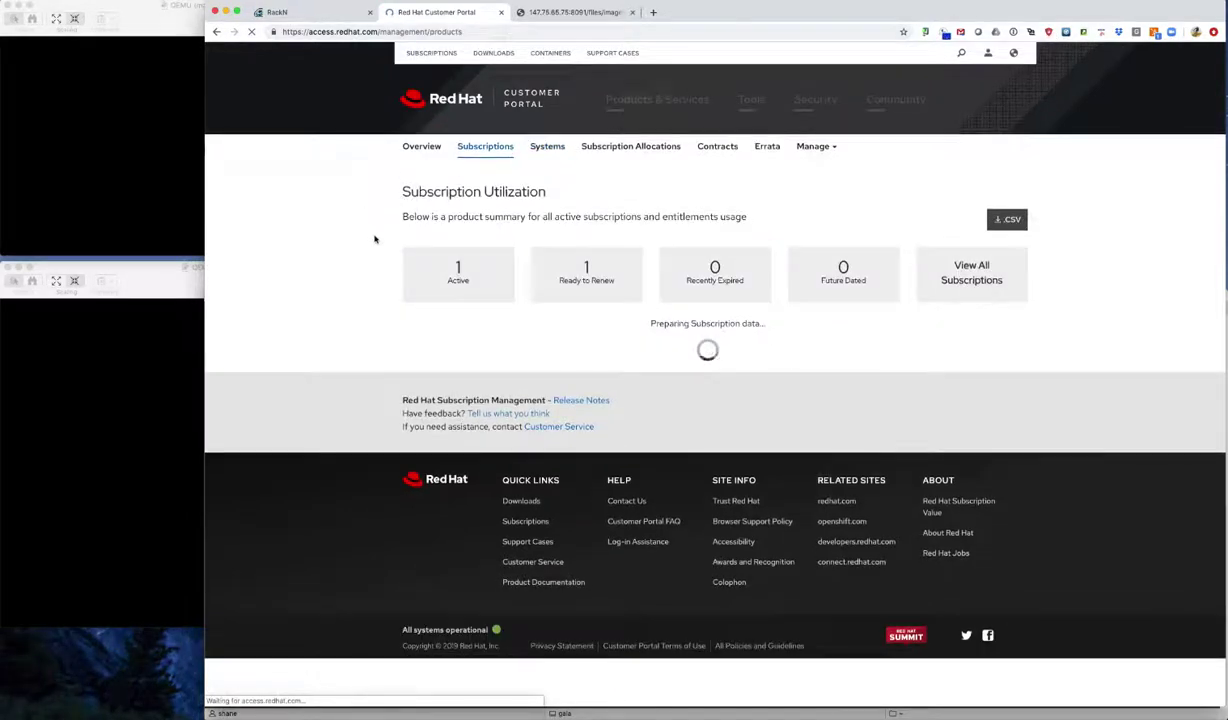
{"action": "left_click", "coordinate": [456, 267]}
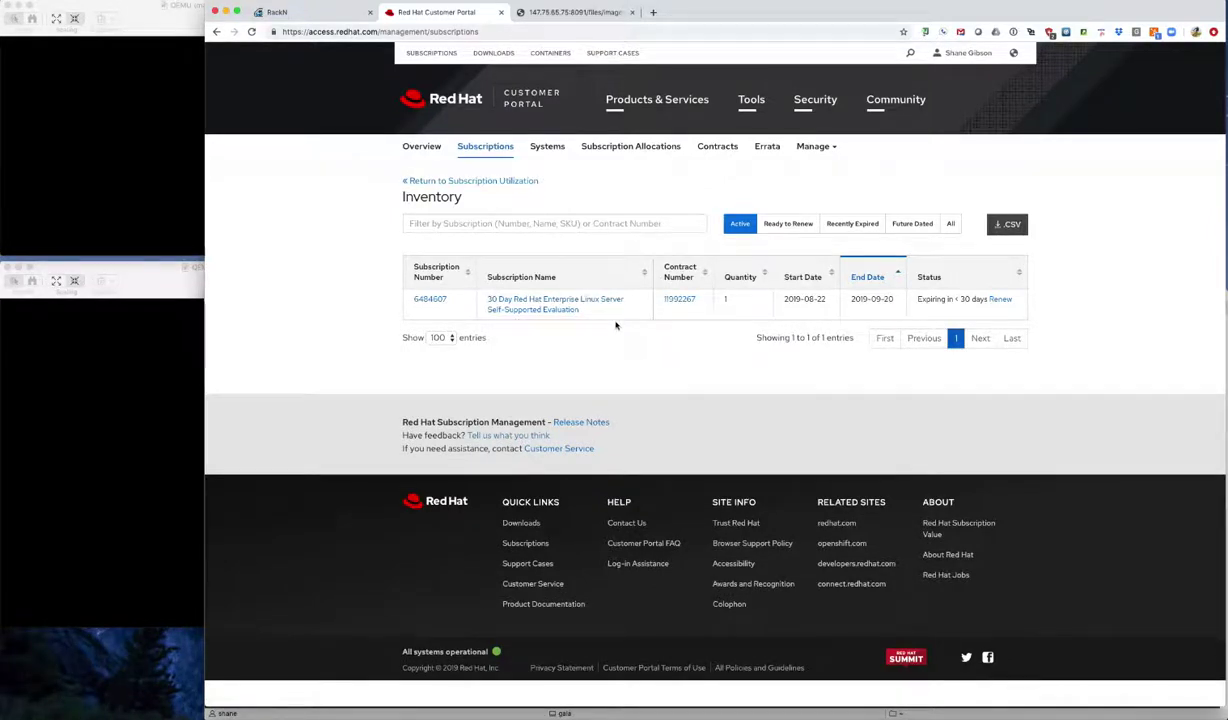
{"action": "left_click", "coordinate": [545, 147]}
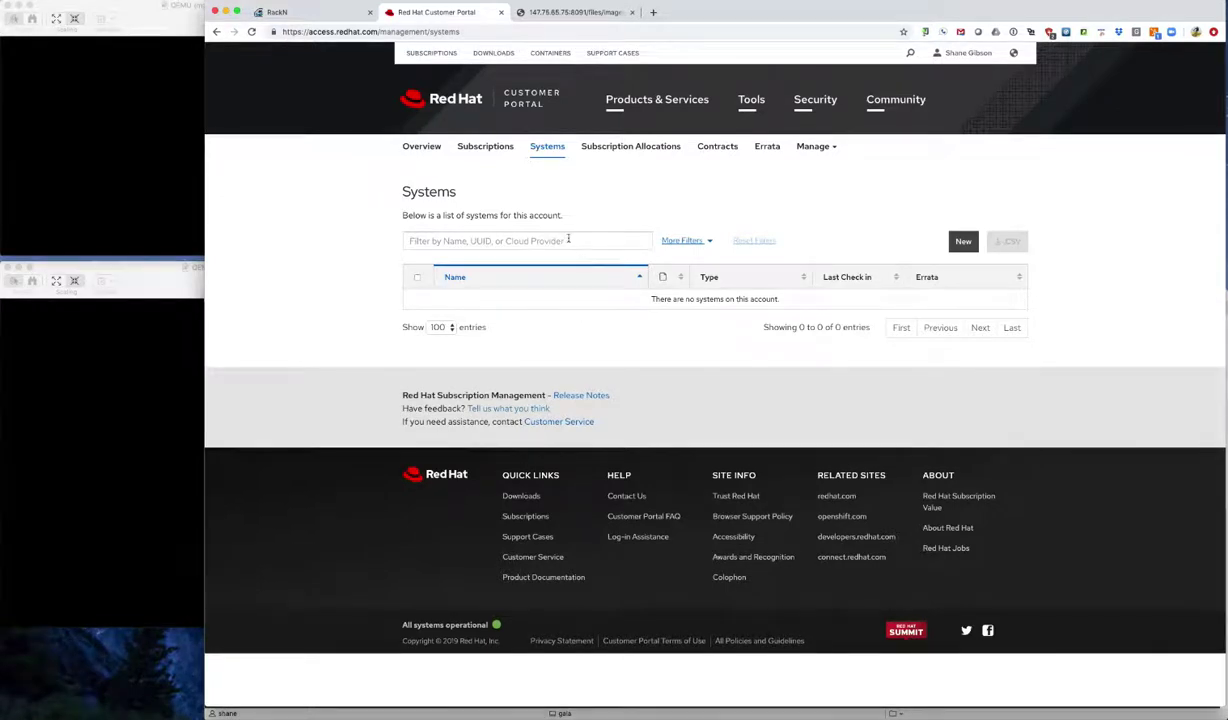
In the RackN Portal catalog, show only installed content and locate the Image Builder, Image Deploy and RHEL 7.7 entries
{"action": "left_click", "coordinate": [297, 10]}
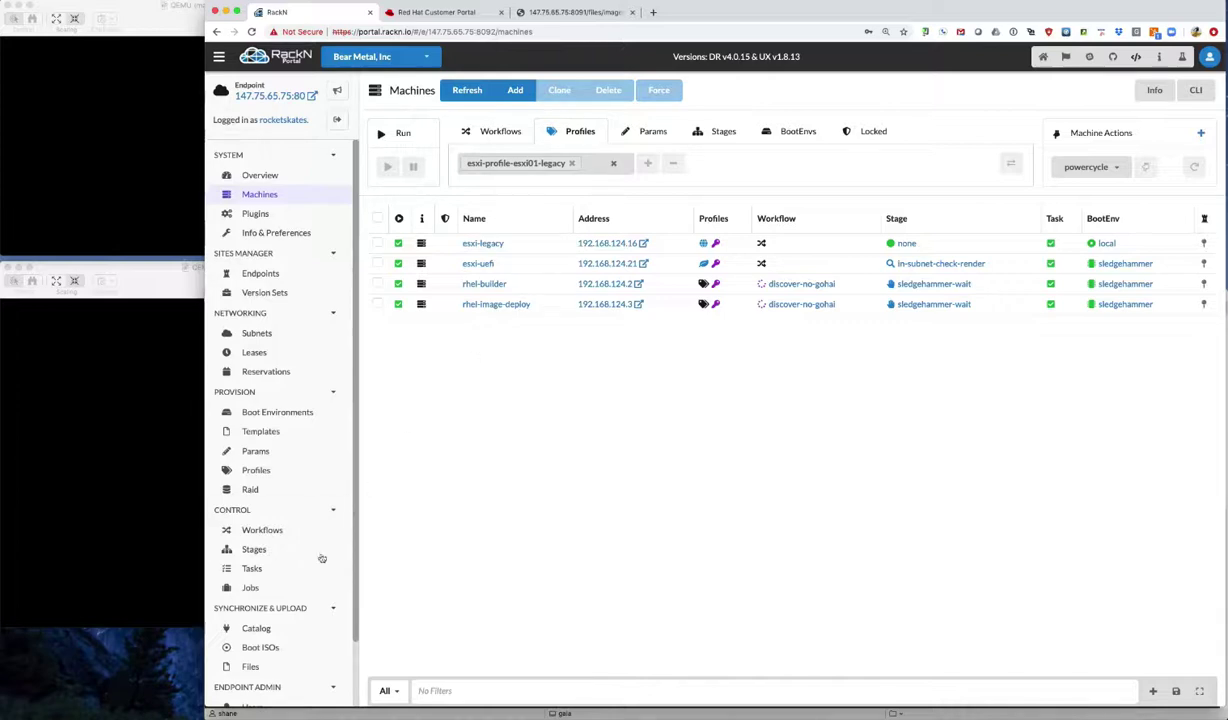
{"action": "left_click", "coordinate": [256, 628]}
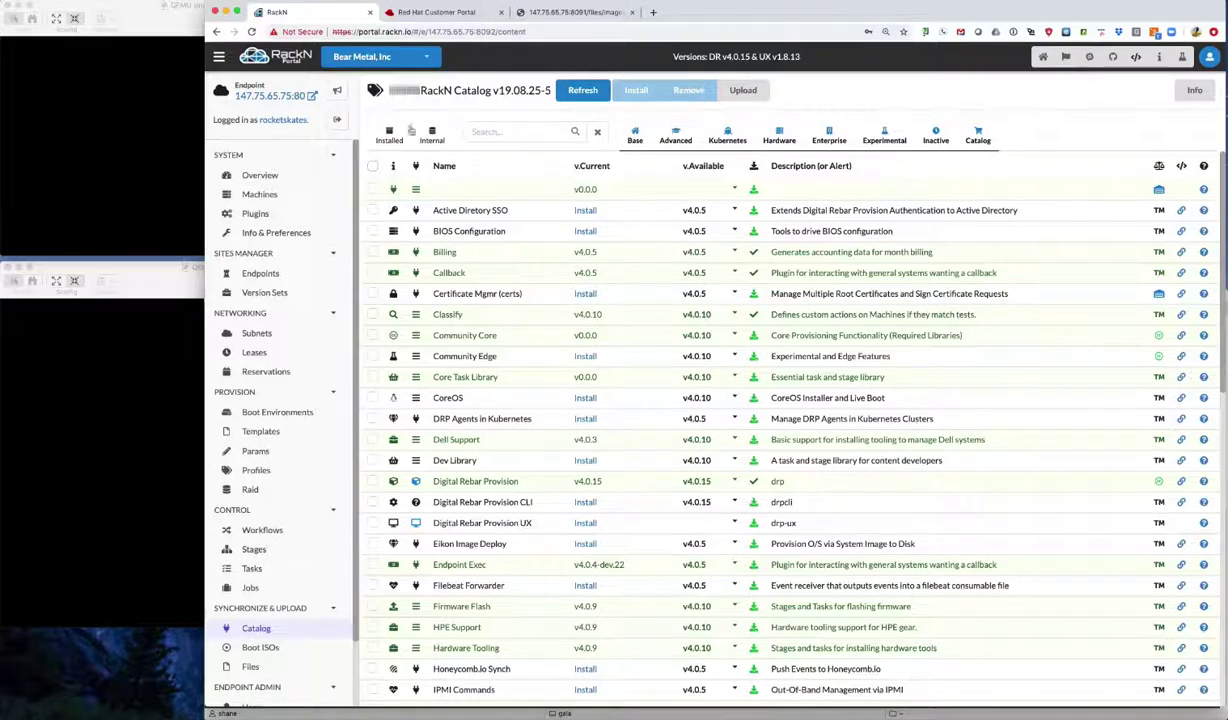
{"action": "left_click", "coordinate": [389, 133]}
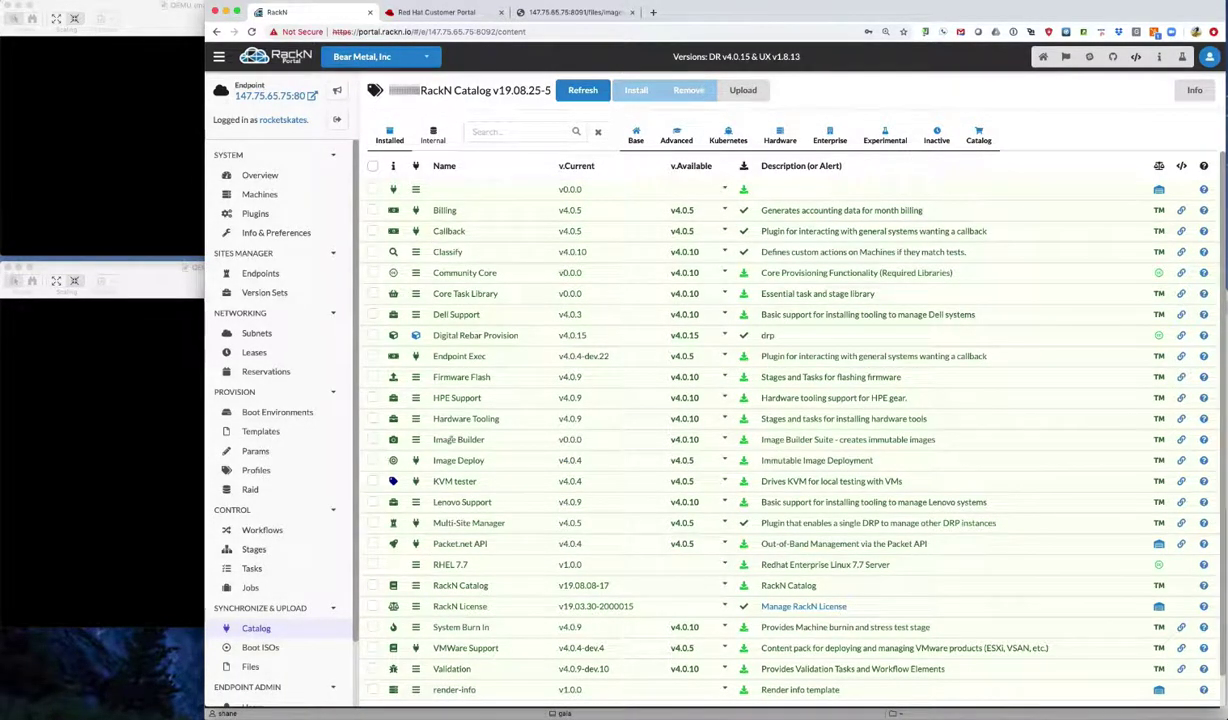
{"action": "left_click_drag", "start_coordinate": [488, 444], "coordinate": [431, 442]}
{"action": "left_click_drag", "start_coordinate": [486, 463], "coordinate": [423, 460]}
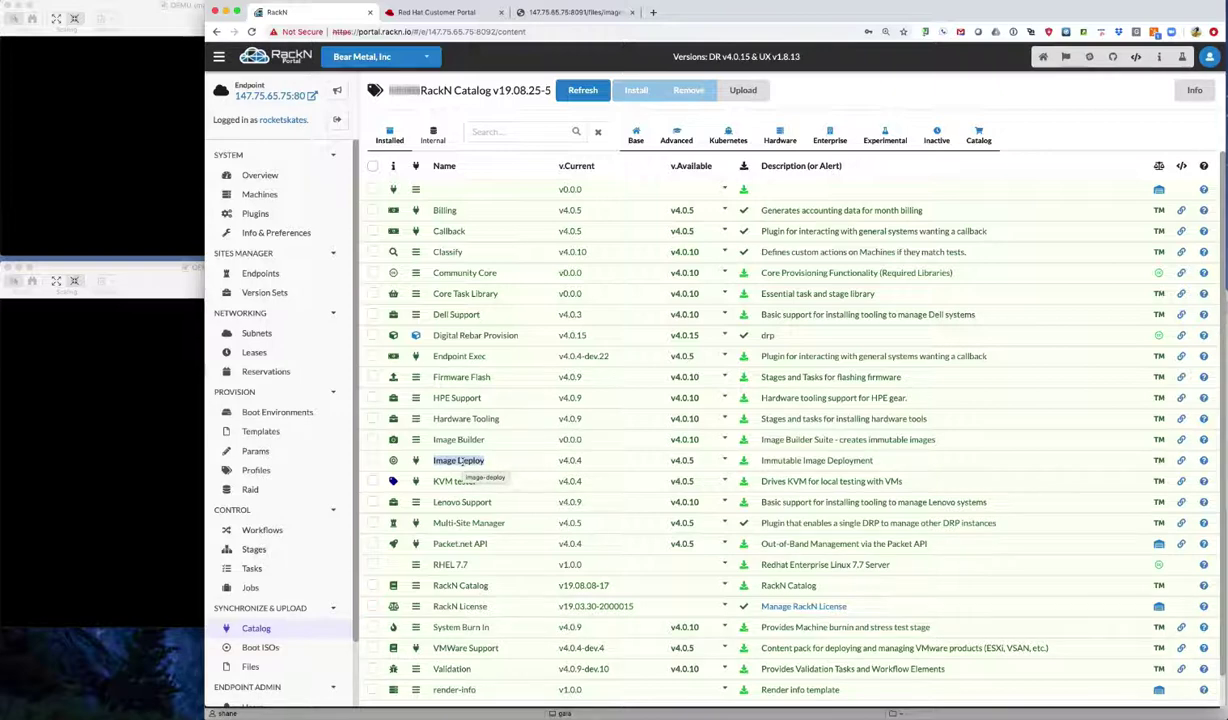
{"action": "scroll", "coordinate": [465, 550], "scroll_direction": "down", "scroll_amount": 1}
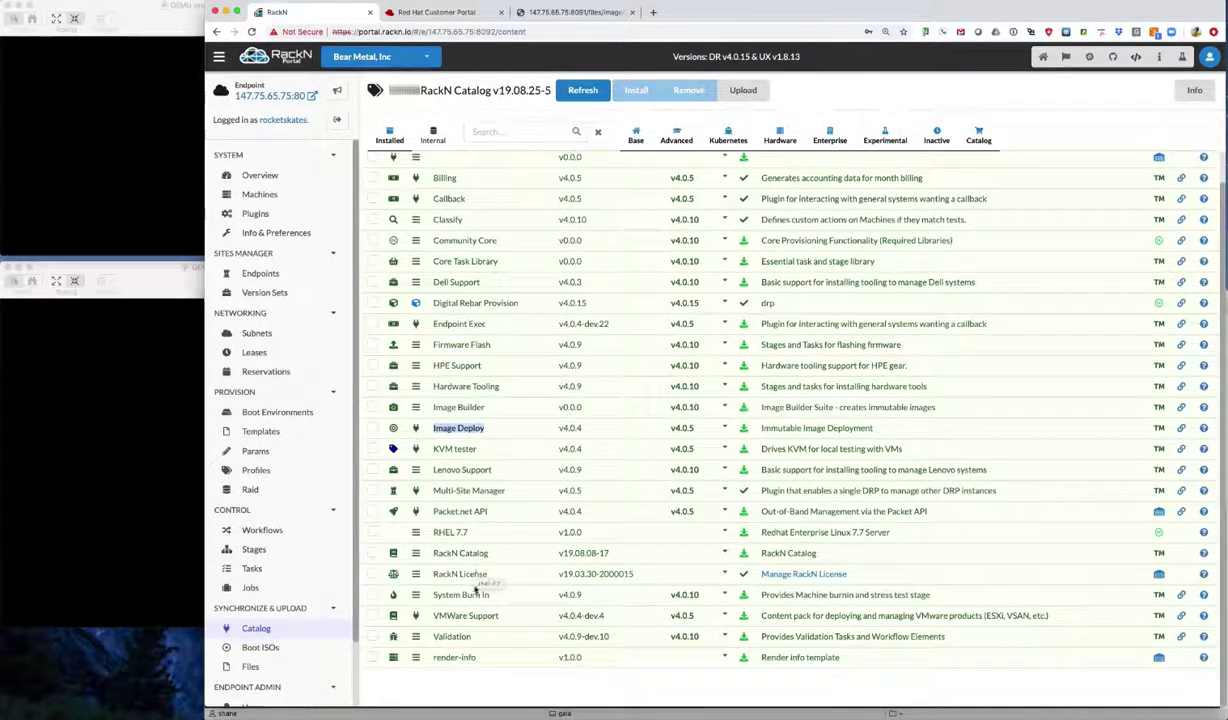
{"action": "left_click", "coordinate": [469, 530]}
{"action": "double_click", "coordinate": [469, 530]}
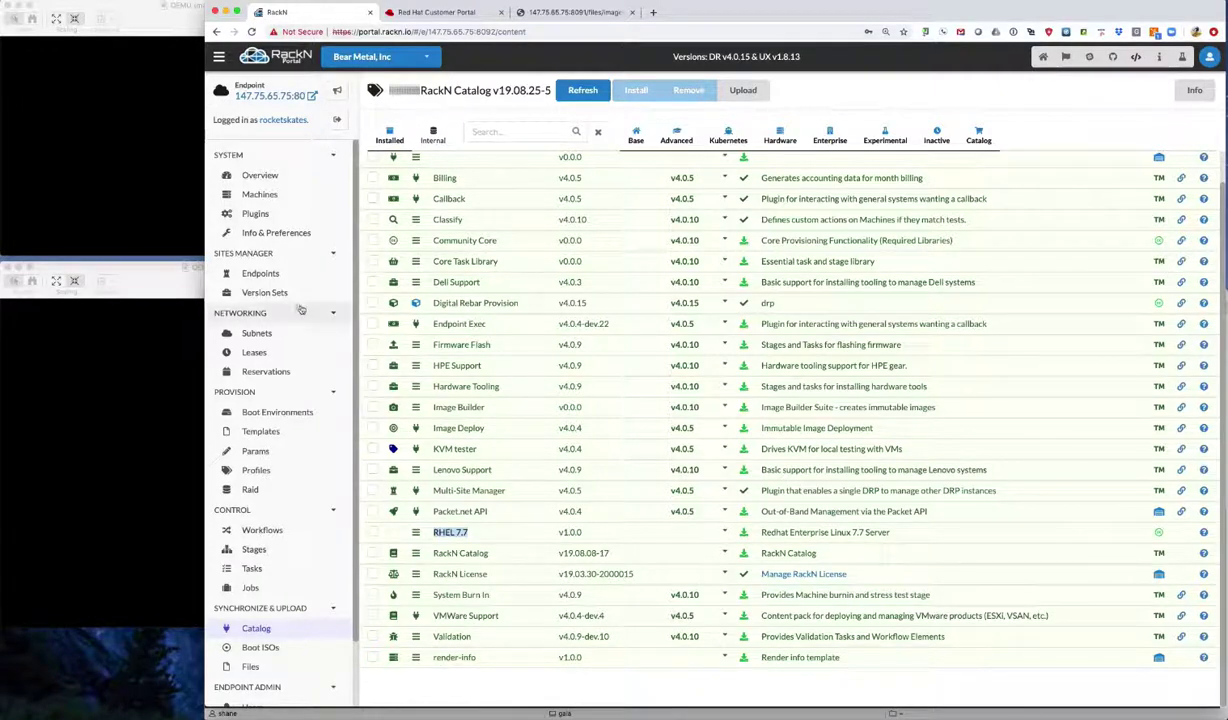
Select the rhel-builder machine in the machine list and check its QEMU console
{"action": "left_click", "coordinate": [260, 195]}
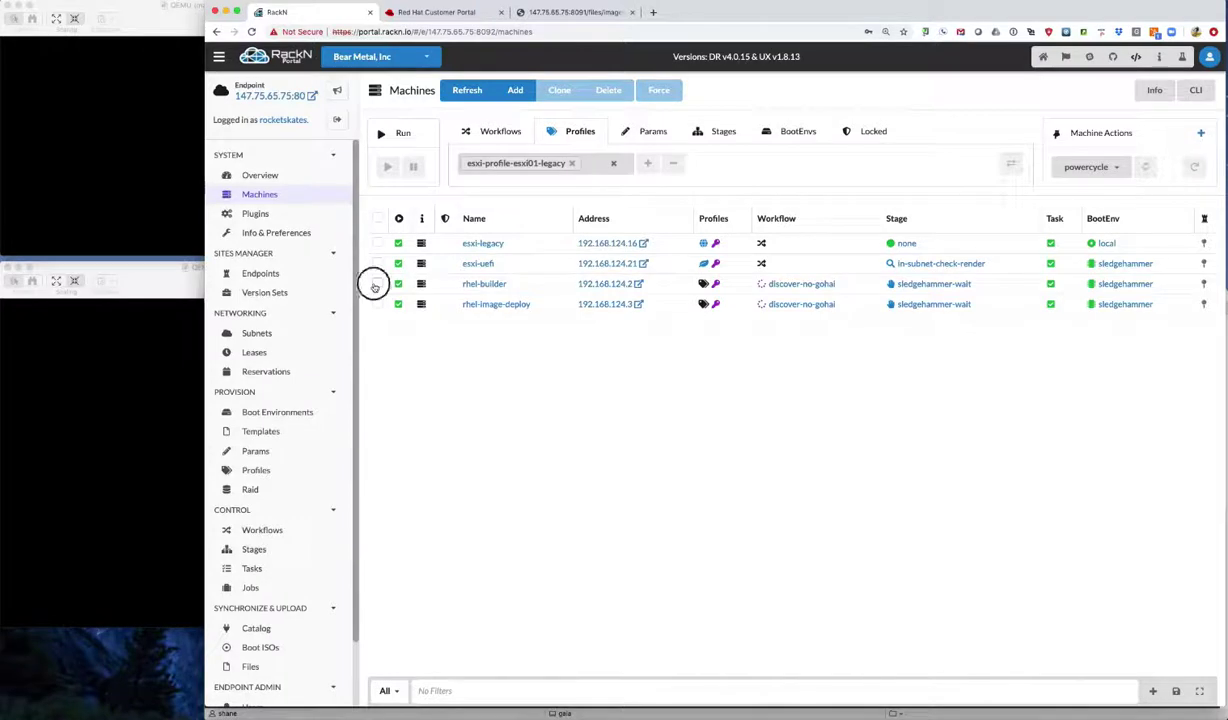
{"action": "left_click", "coordinate": [377, 283]}
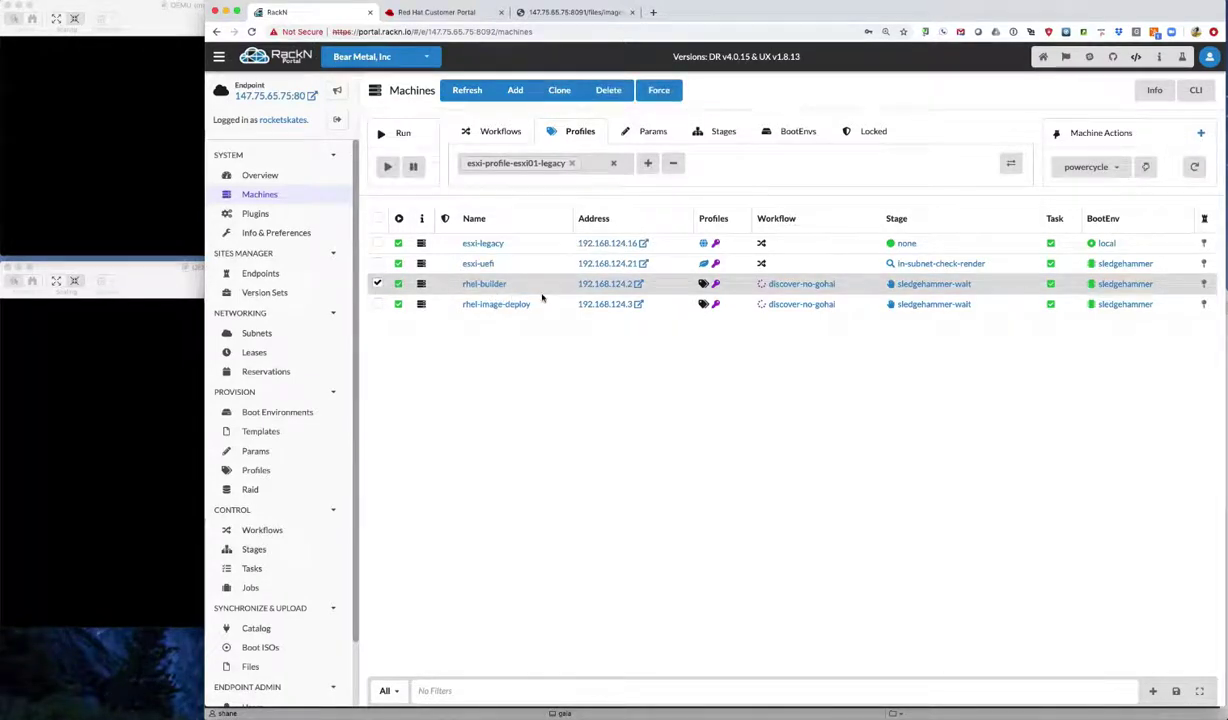
{"action": "left_click", "coordinate": [141, 177]}
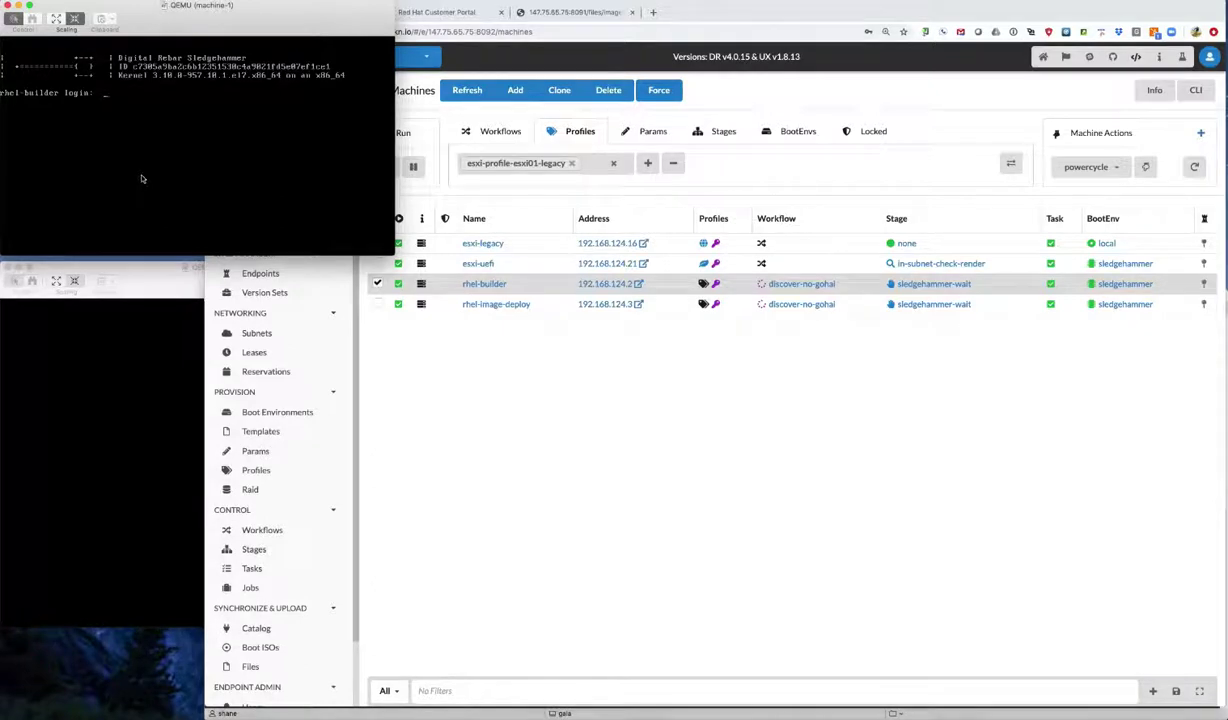
{"action": "left_click", "coordinate": [490, 338]}
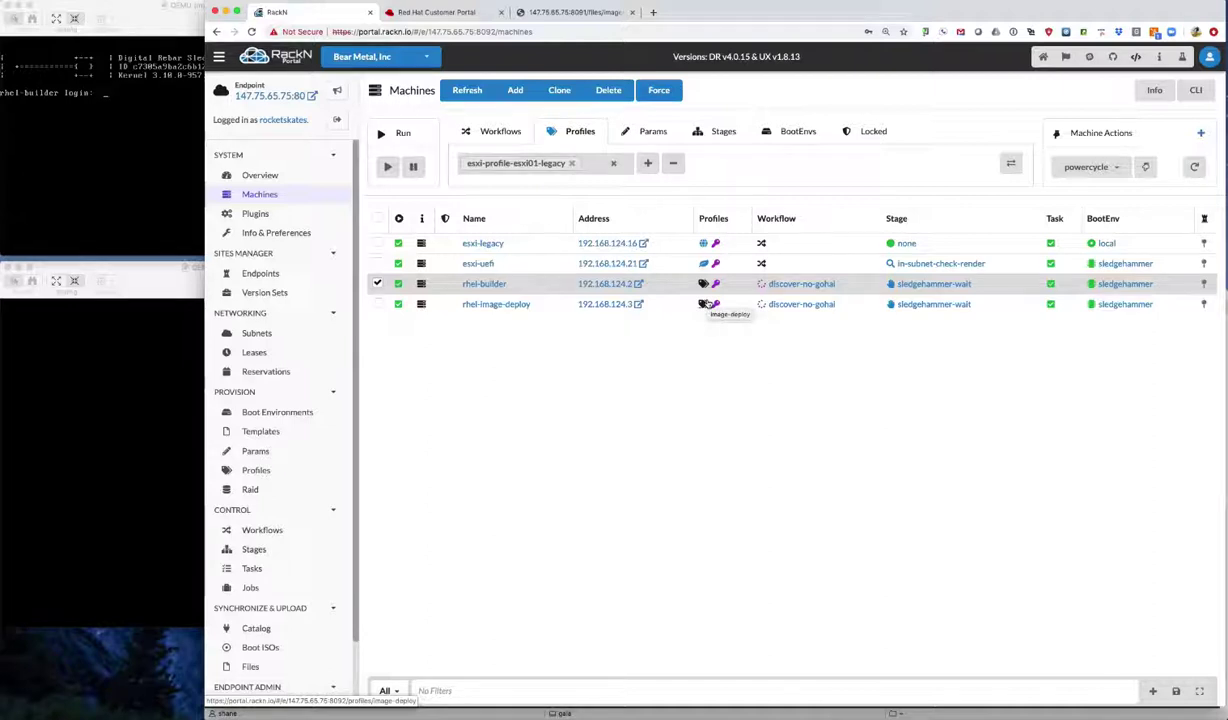
Make rhel-image-deploy the only selected machine and check its QEMU console
{"action": "left_click", "coordinate": [378, 304]}
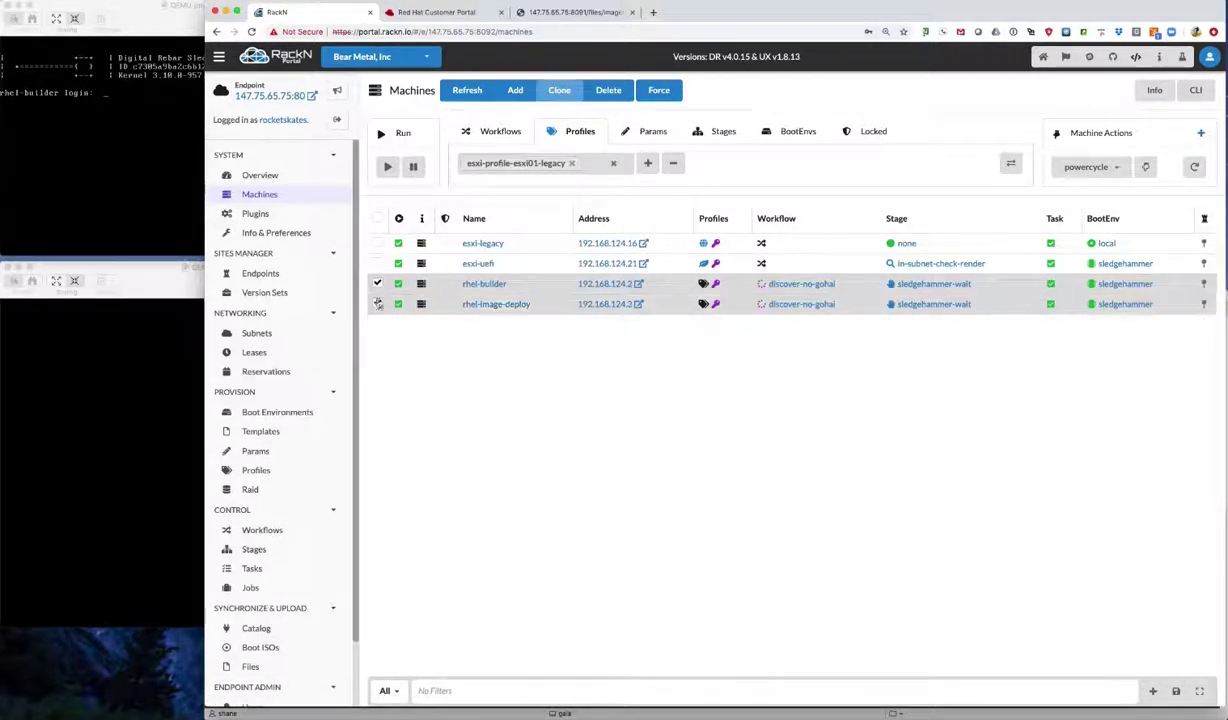
{"action": "left_click", "coordinate": [480, 304]}
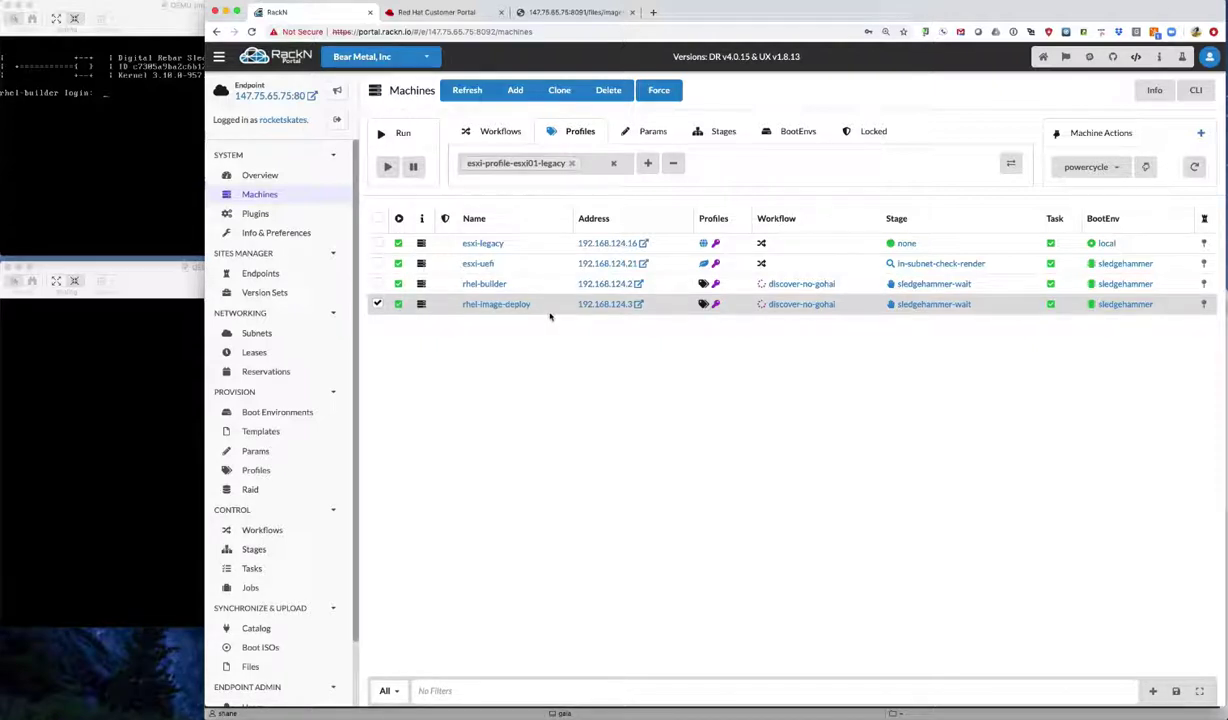
{"action": "left_click", "coordinate": [126, 451]}
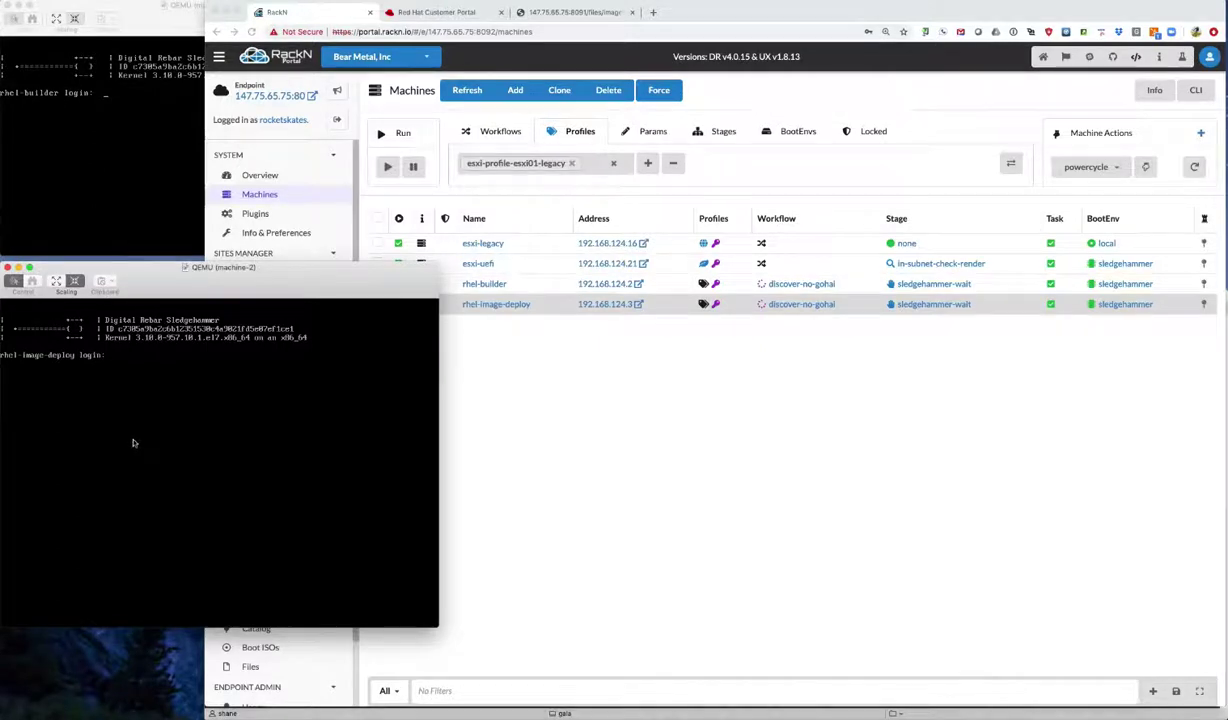
{"action": "left_click", "coordinate": [670, 364]}
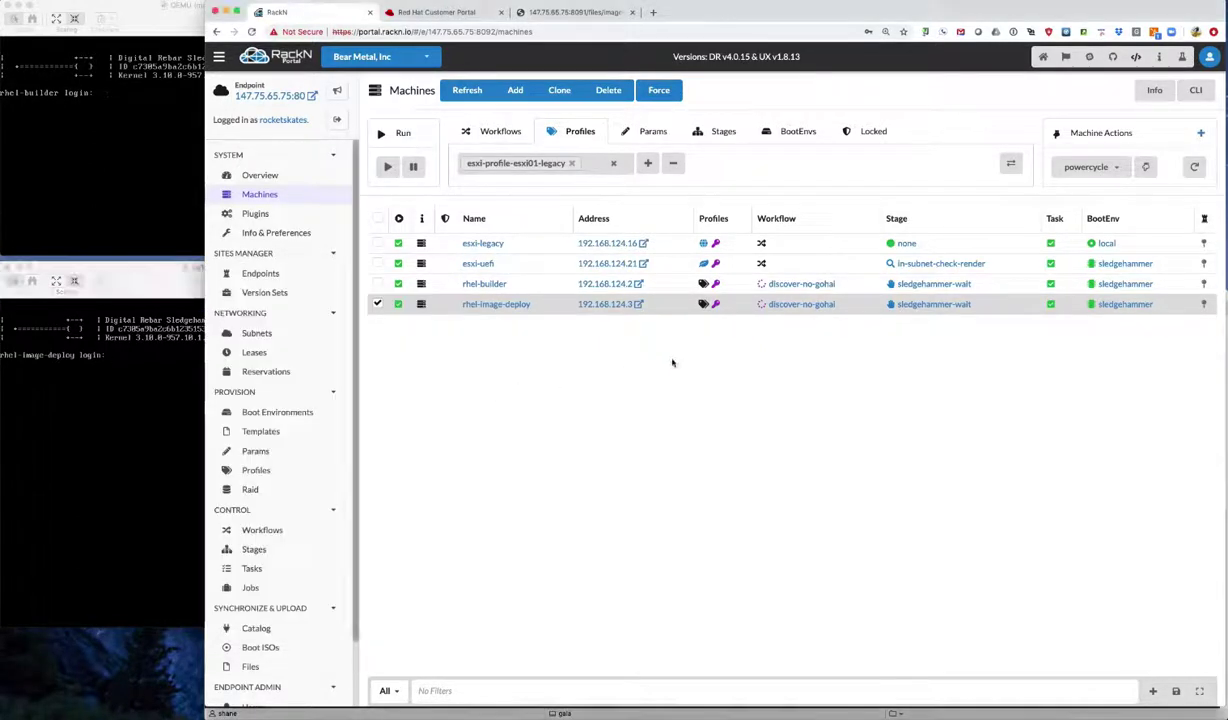
Examine the redhat-subscription-info and image-deploy profiles attached to the rhel-image-deploy machine
{"action": "left_click", "coordinate": [717, 305]}
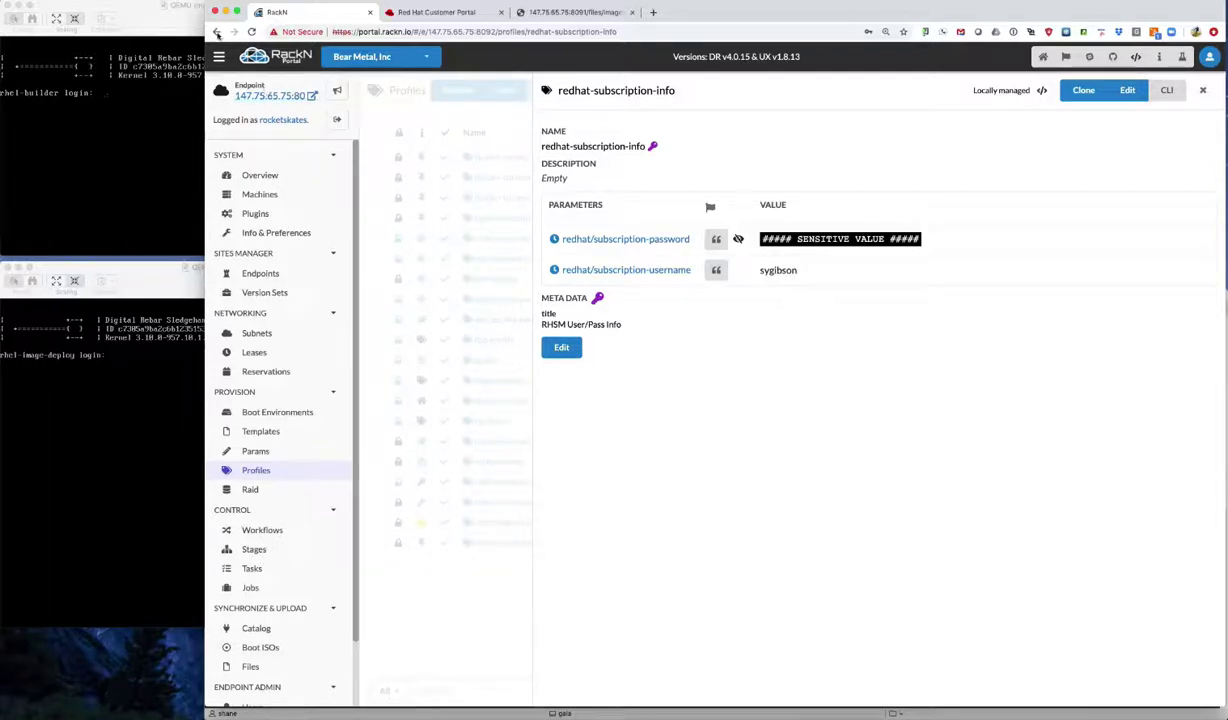
{"action": "left_click", "coordinate": [216, 31]}
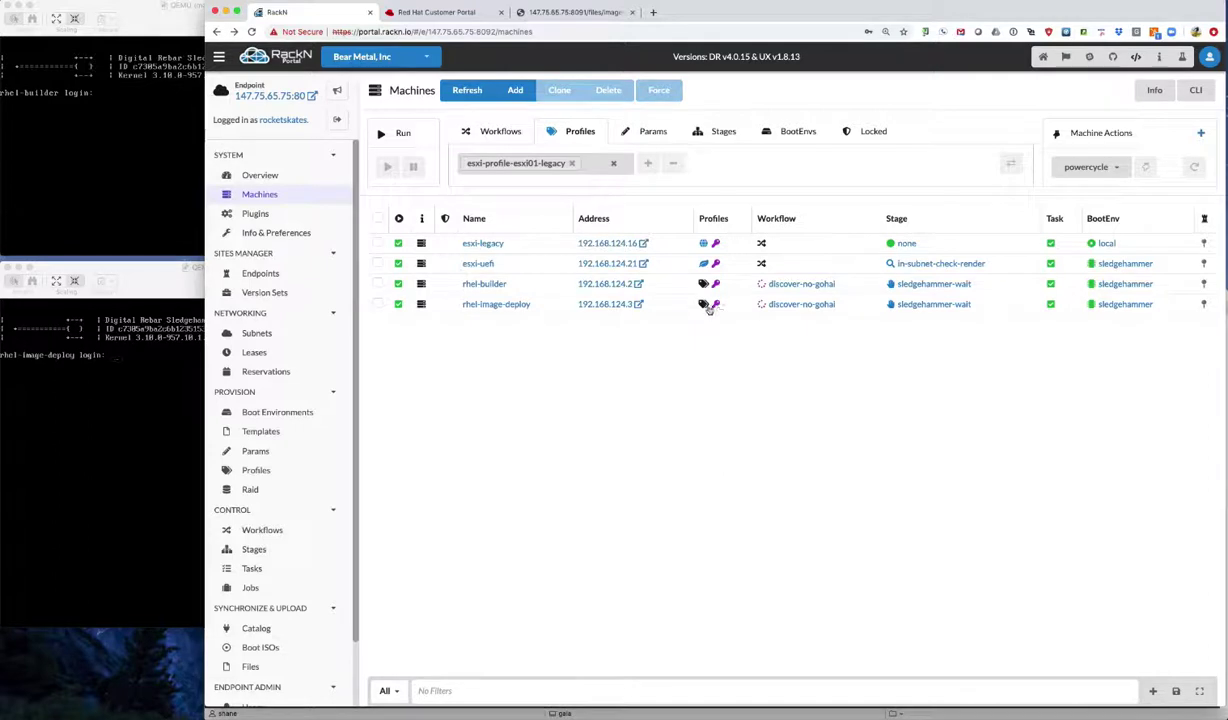
{"action": "left_click", "coordinate": [700, 306]}
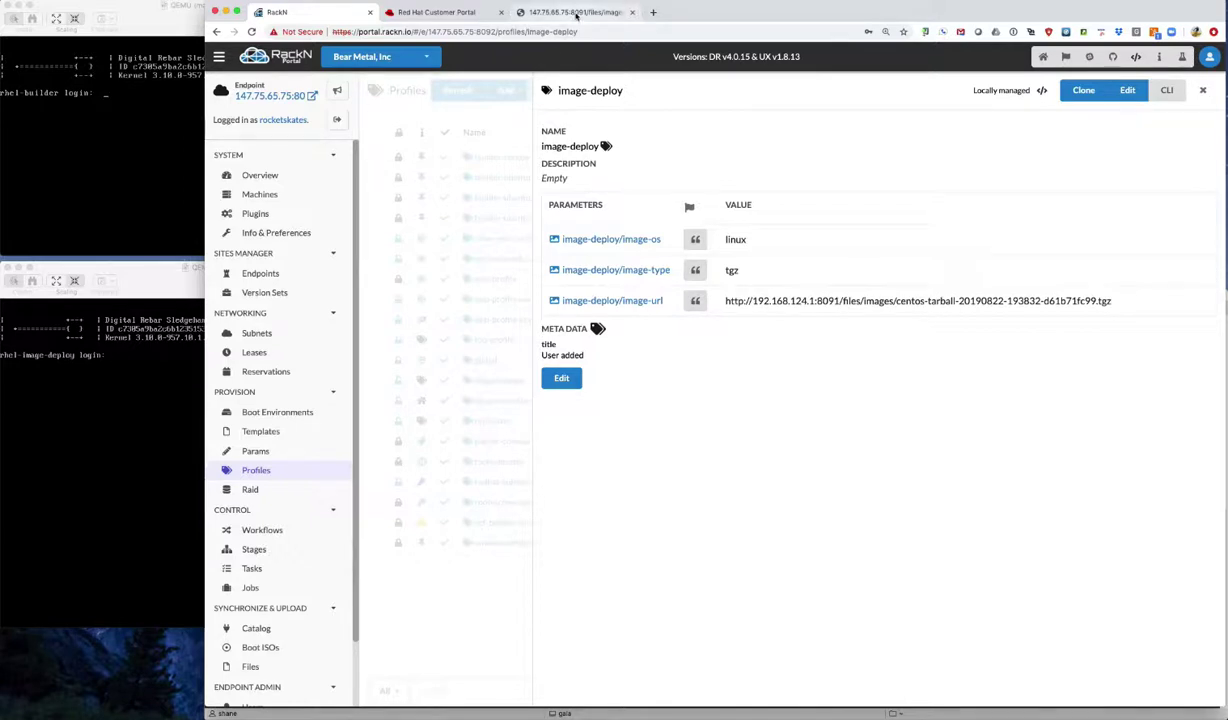
Refresh the files/images directory listing and compare its image files with the image-deploy profile's image URL
{"action": "left_click", "coordinate": [576, 13]}
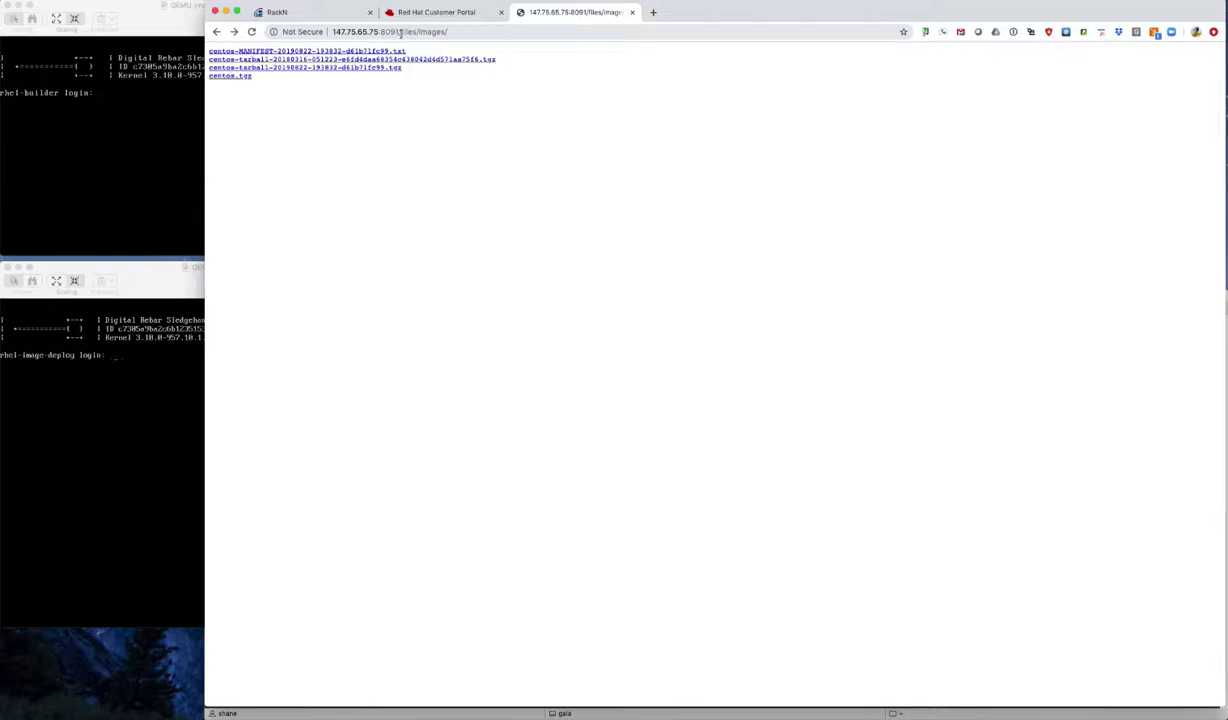
{"action": "left_click", "coordinate": [251, 31]}
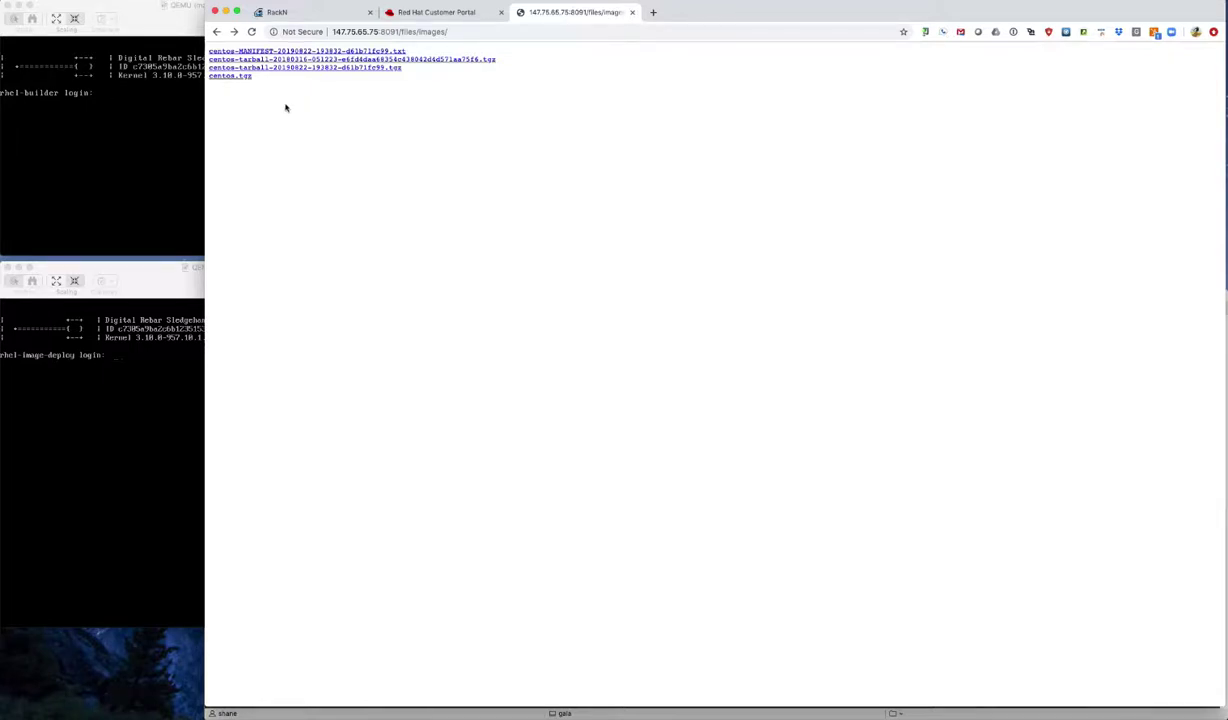
{"action": "left_click", "coordinate": [316, 13]}
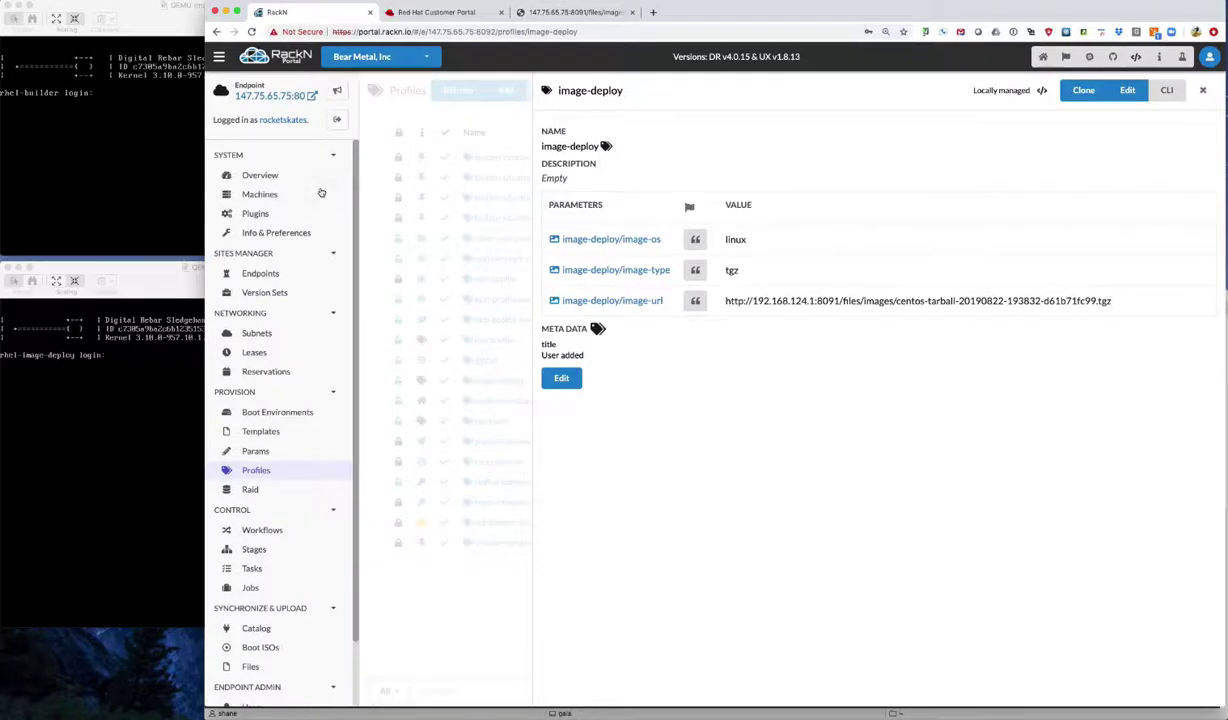
{"action": "left_click", "coordinate": [572, 12]}
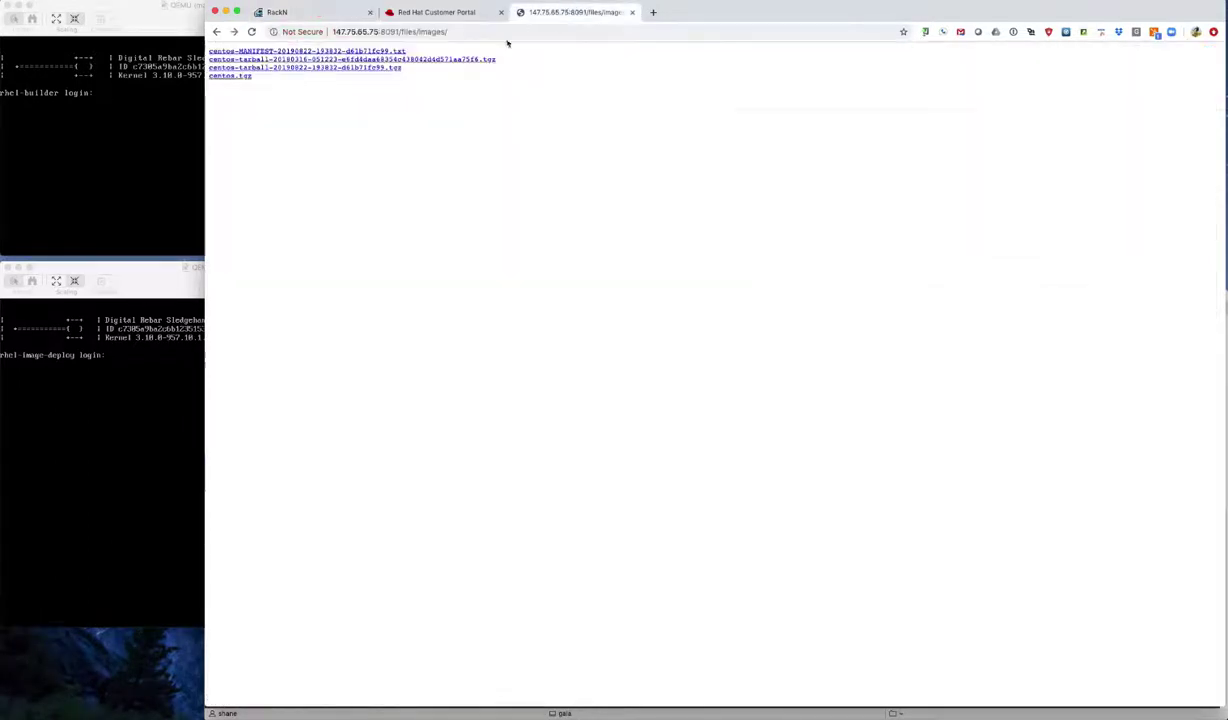
{"action": "left_click", "coordinate": [316, 13]}
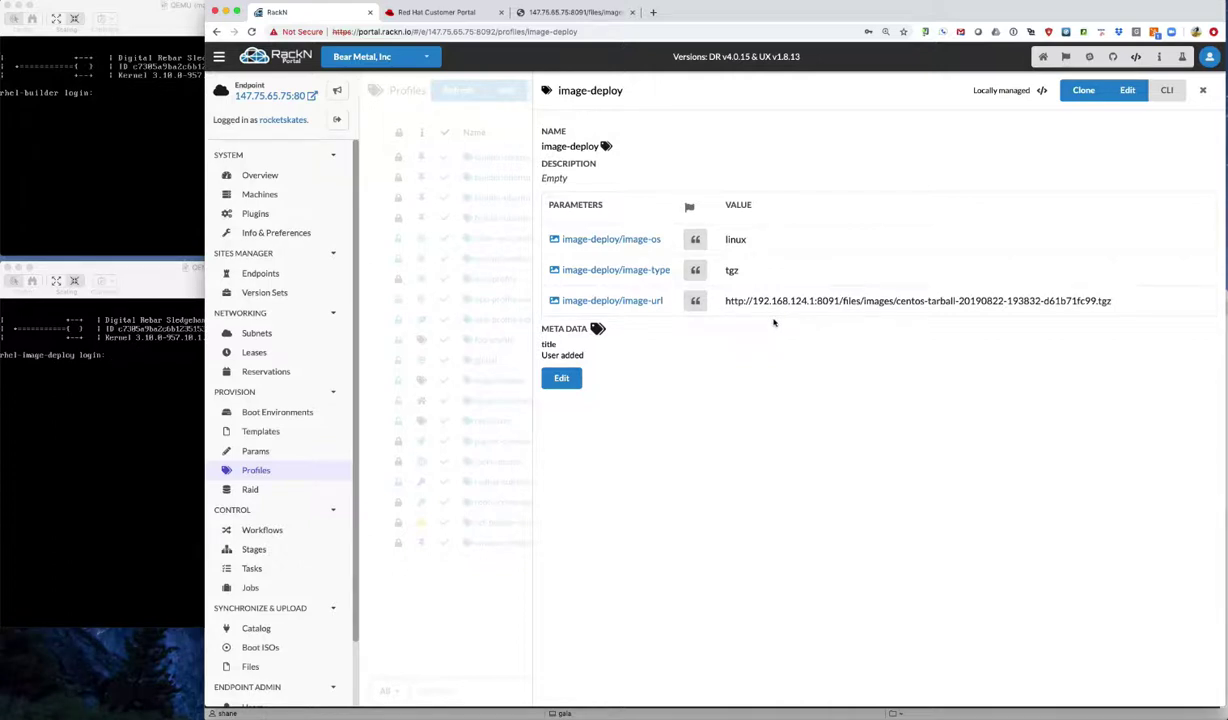
Open the image-builder-rhel-server workflow and review its stages in execution order
{"action": "left_click", "coordinate": [260, 195]}
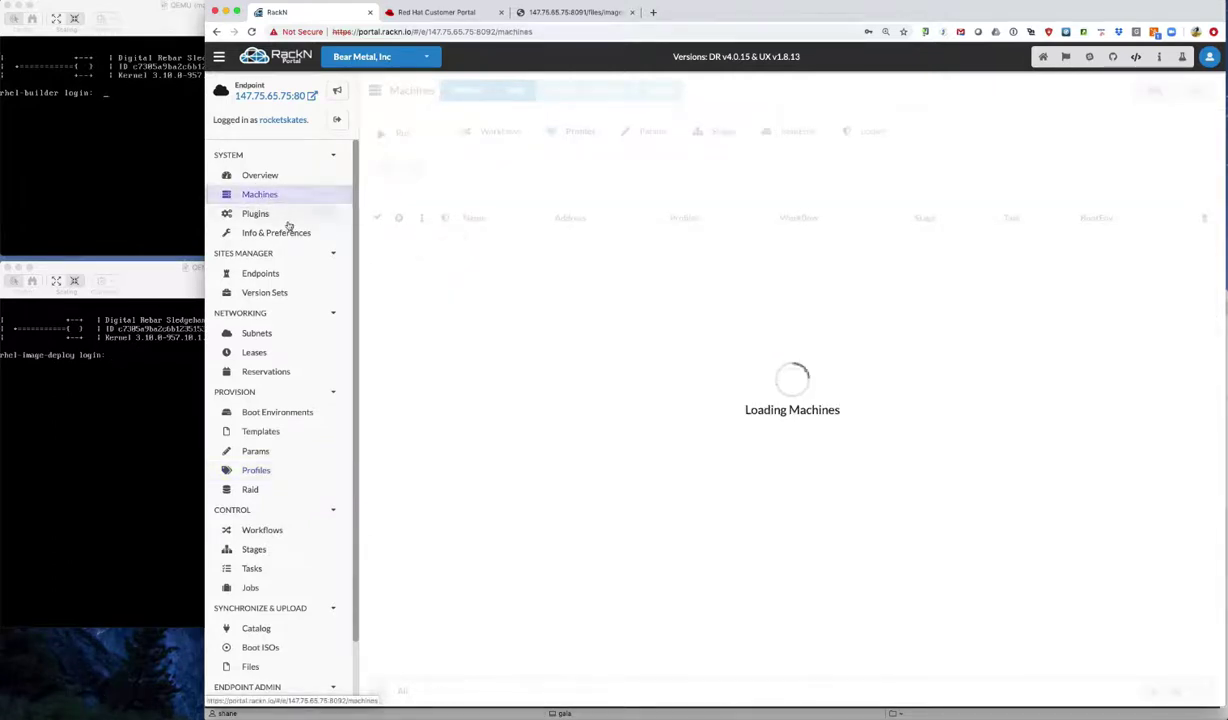
{"action": "left_click", "coordinate": [280, 531]}
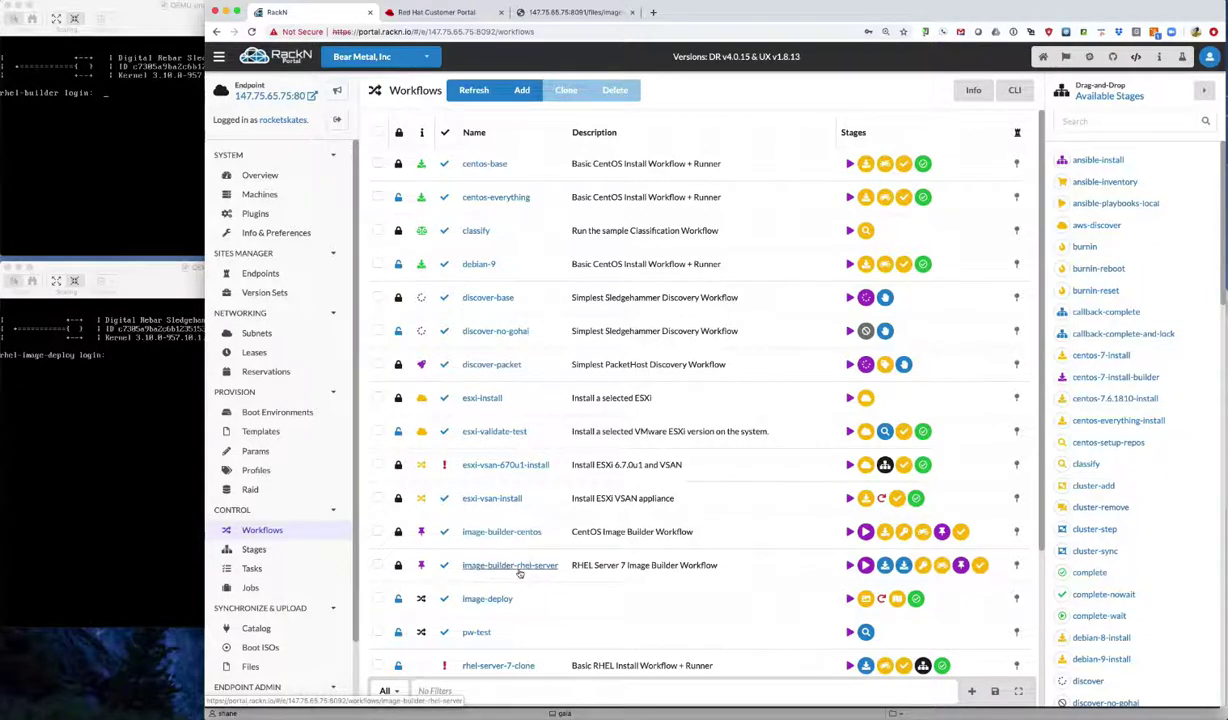
{"action": "left_click", "coordinate": [502, 566]}
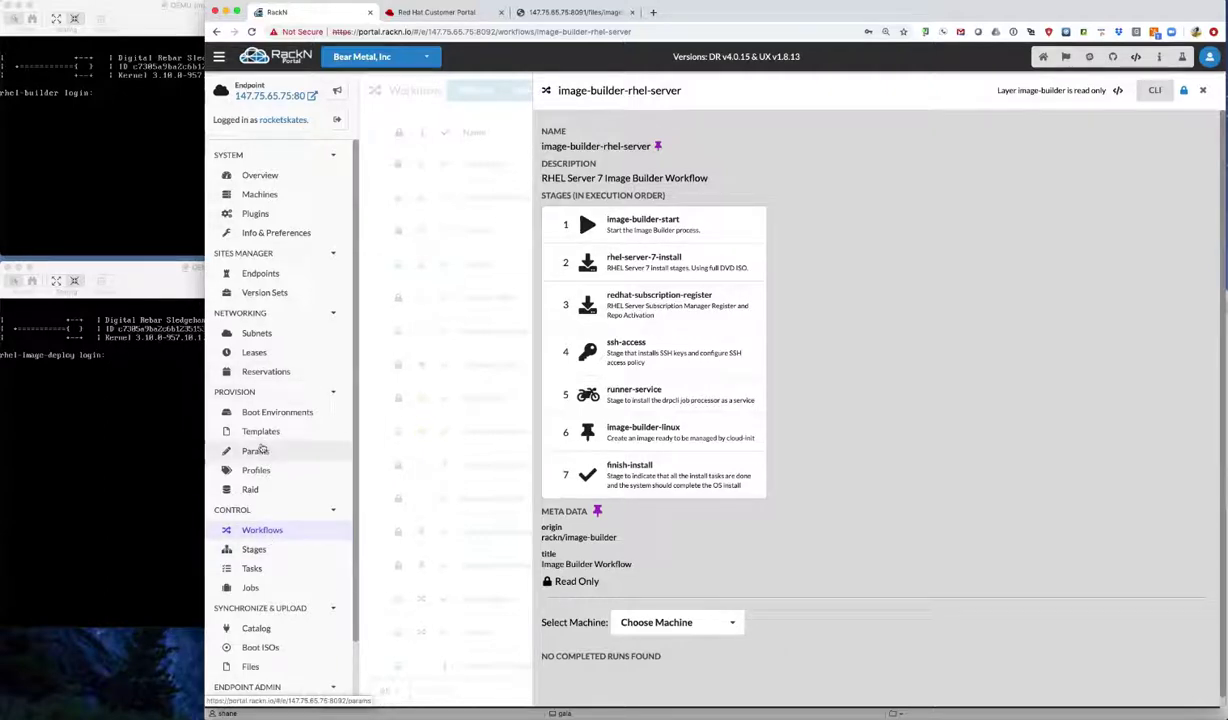
Examine the ansible-install stage and its task's "yum -y install ansible" template line, and return to the workflow list
{"action": "left_click", "coordinate": [254, 550]}
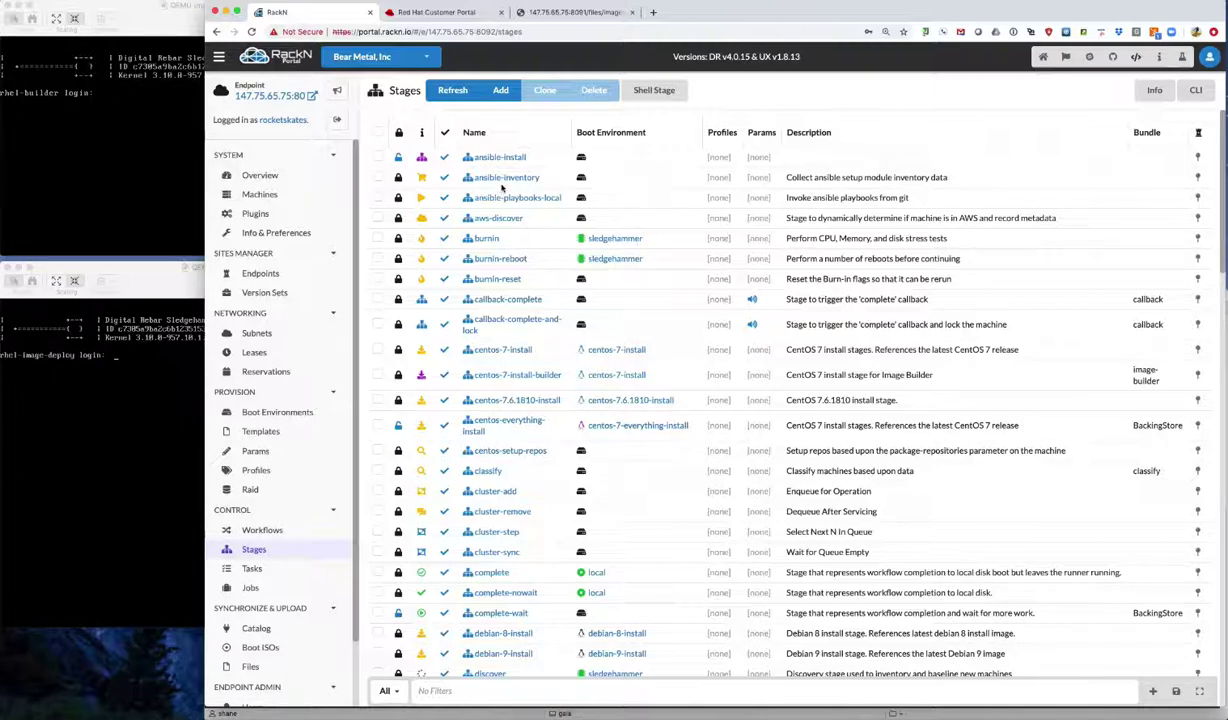
{"action": "left_click", "coordinate": [502, 159]}
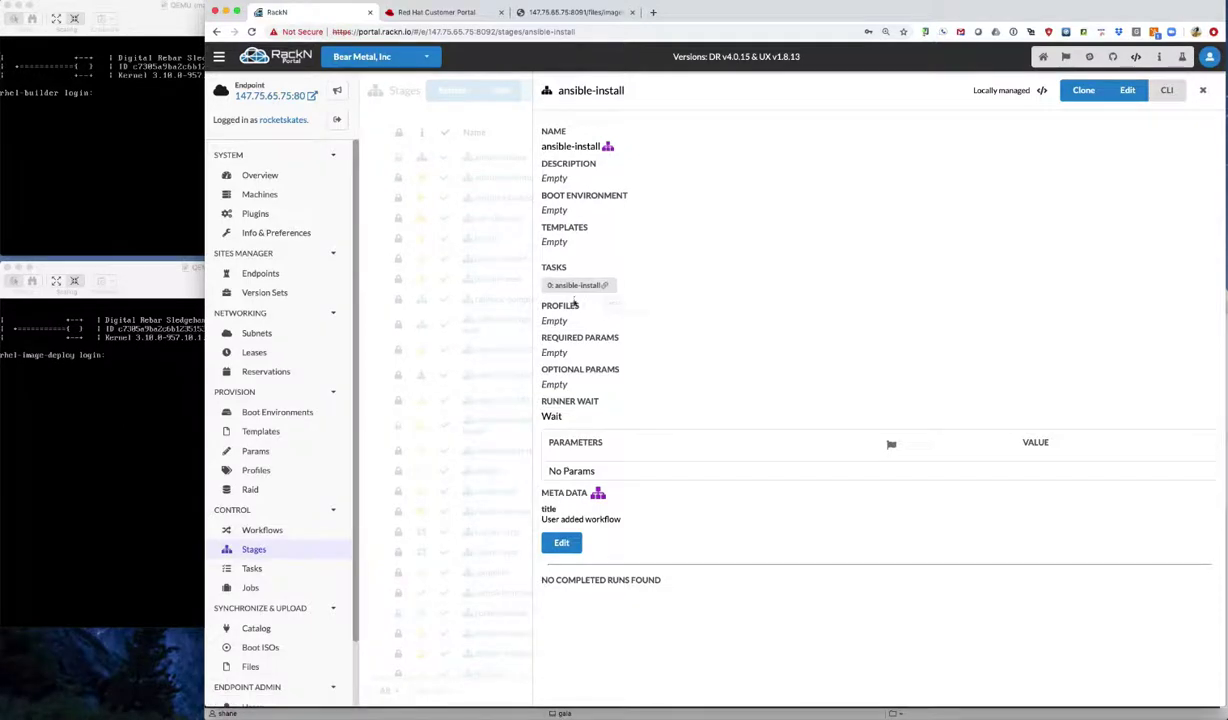
{"action": "left_click", "coordinate": [606, 287]}
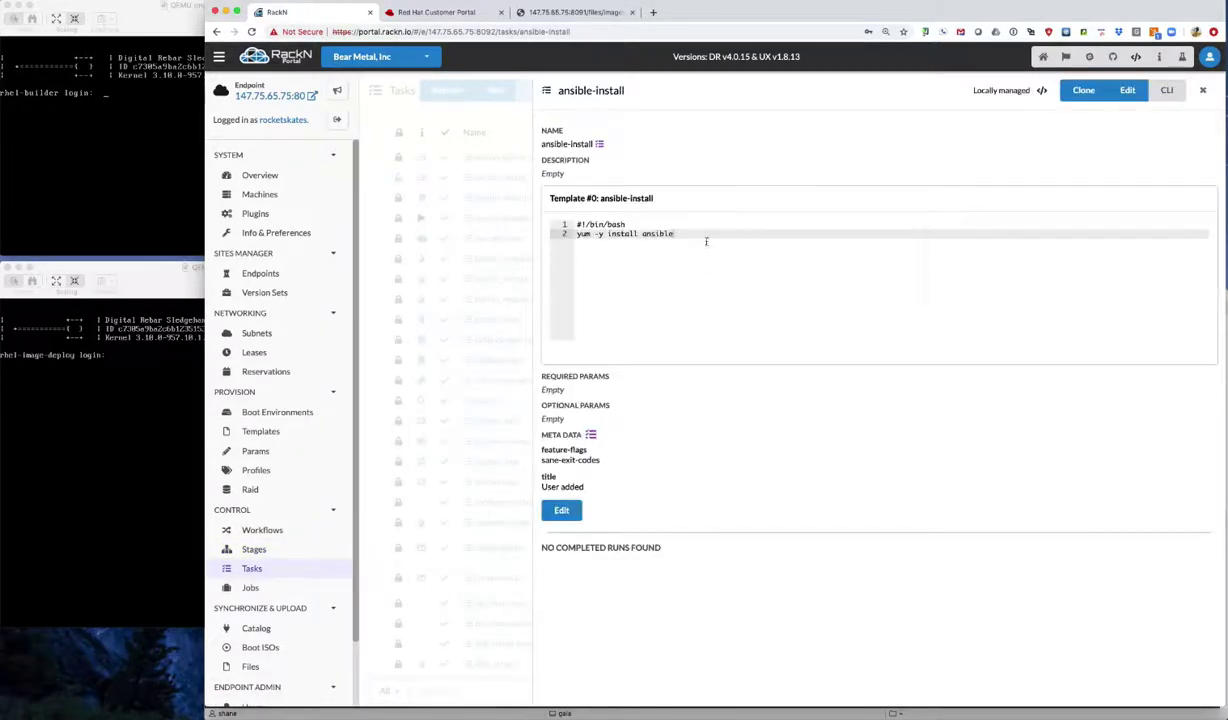
{"action": "left_click_drag", "start_coordinate": [662, 224], "coordinate": [678, 249]}
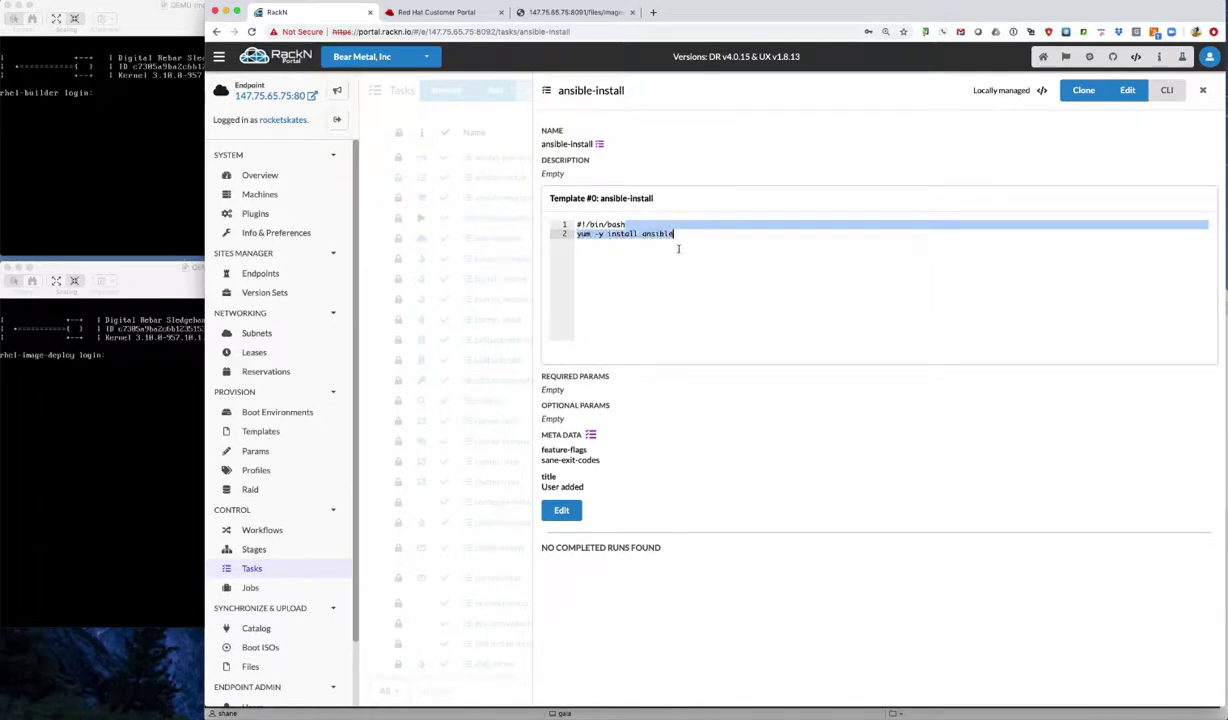
{"action": "left_click", "coordinate": [650, 236]}
{"action": "double_click", "coordinate": [655, 234]}
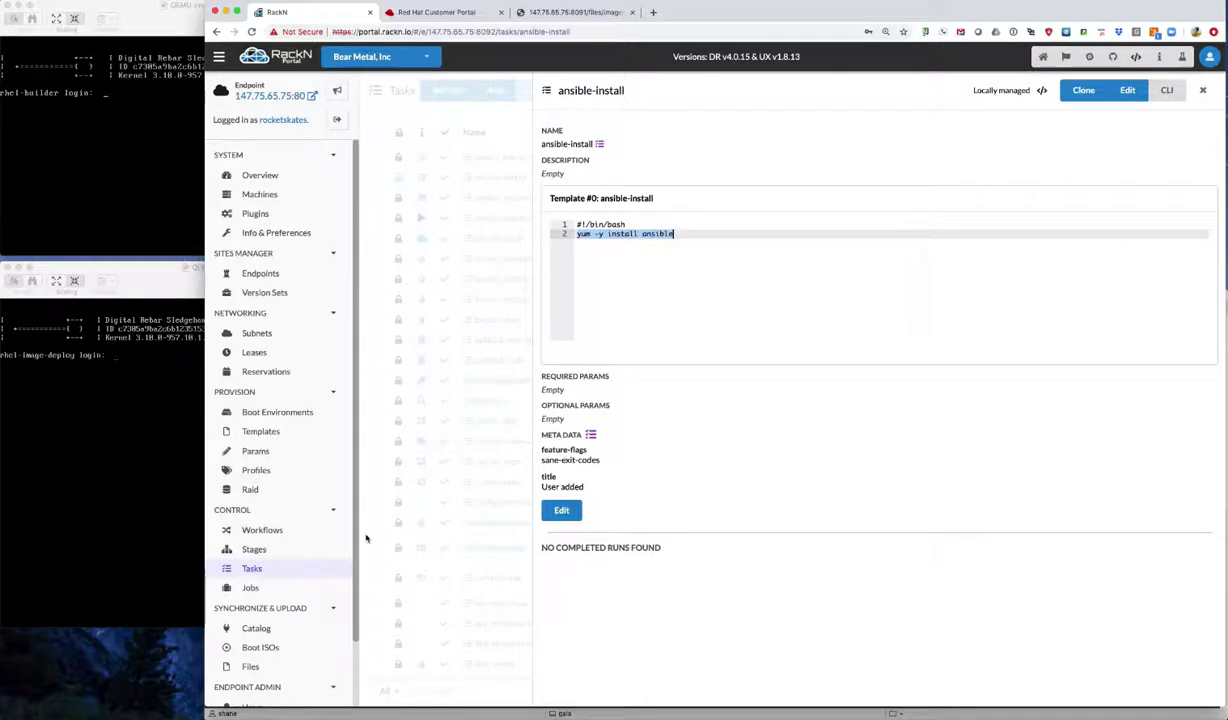
{"action": "left_click", "coordinate": [250, 530]}
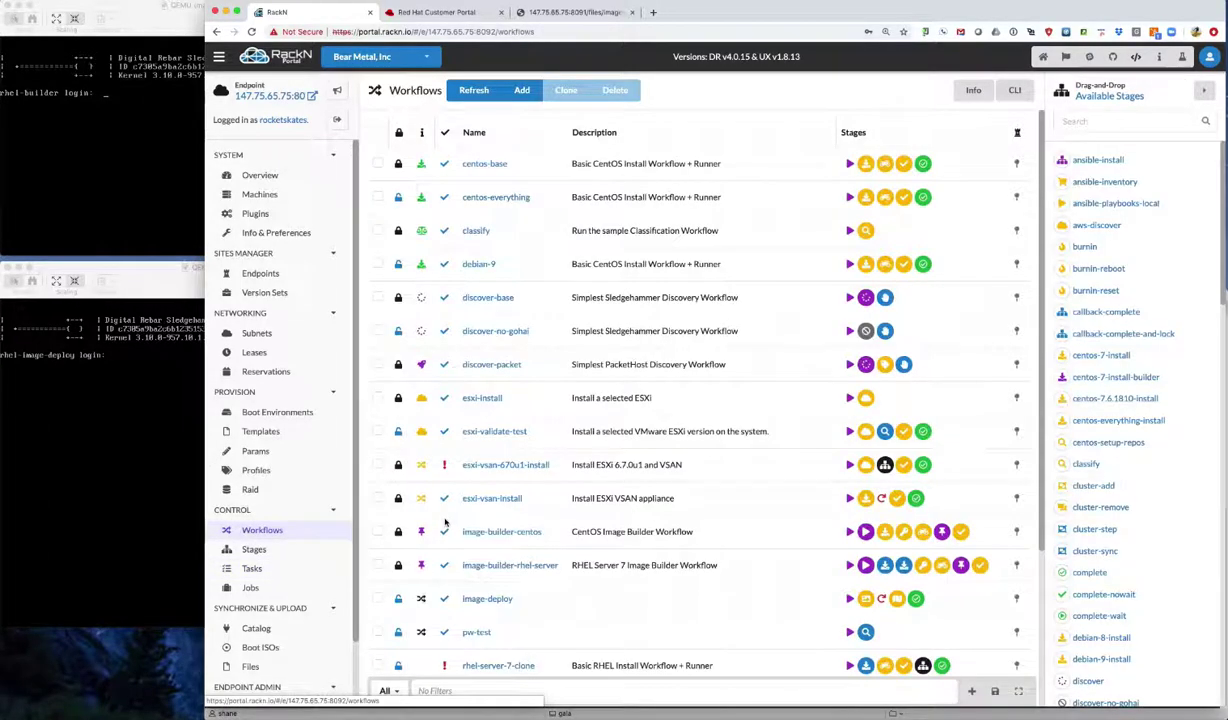
Clone the image-builder-rhel-server workflow and name the copy image-builder-rhel-with-ansible
{"action": "left_click", "coordinate": [379, 565]}
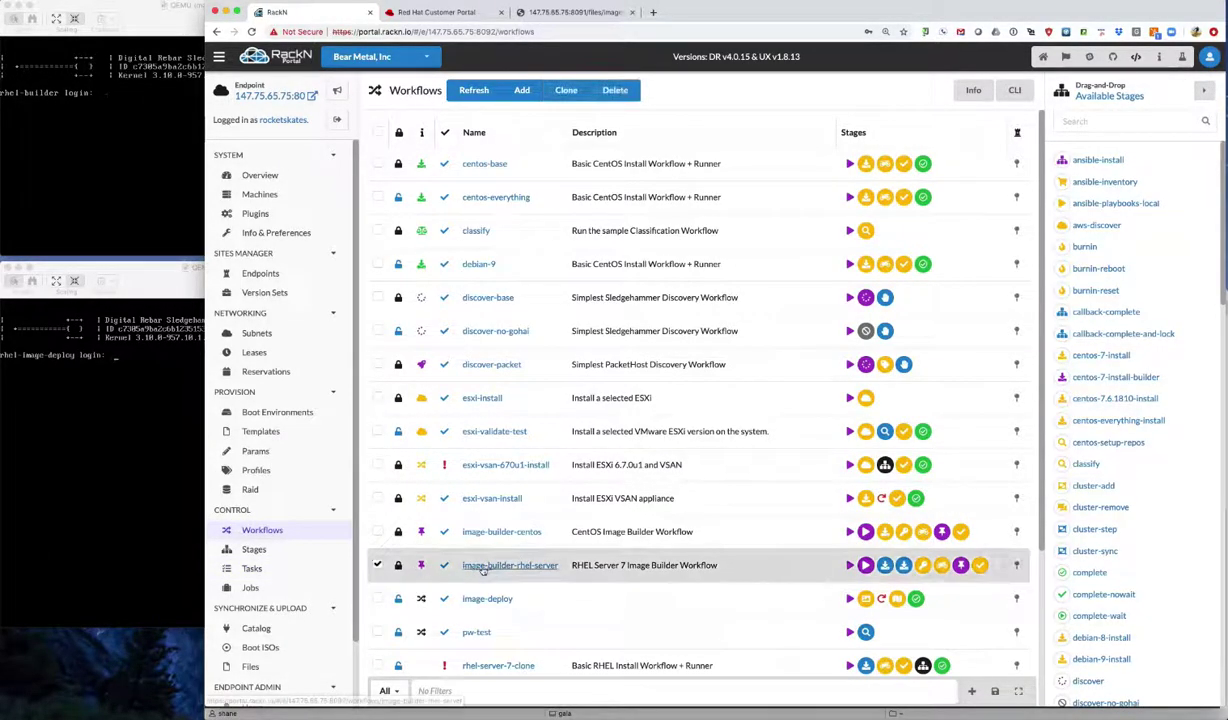
{"action": "left_click", "coordinate": [566, 90]}
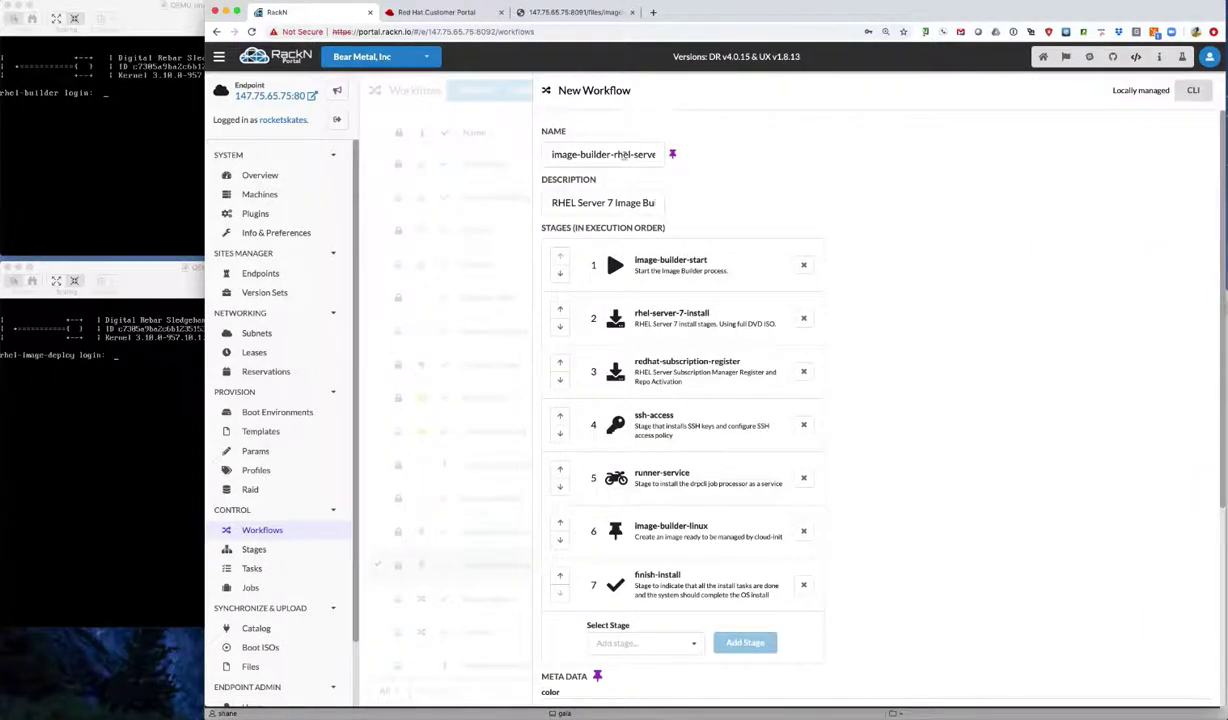
{"action": "double_click", "coordinate": [634, 154]}
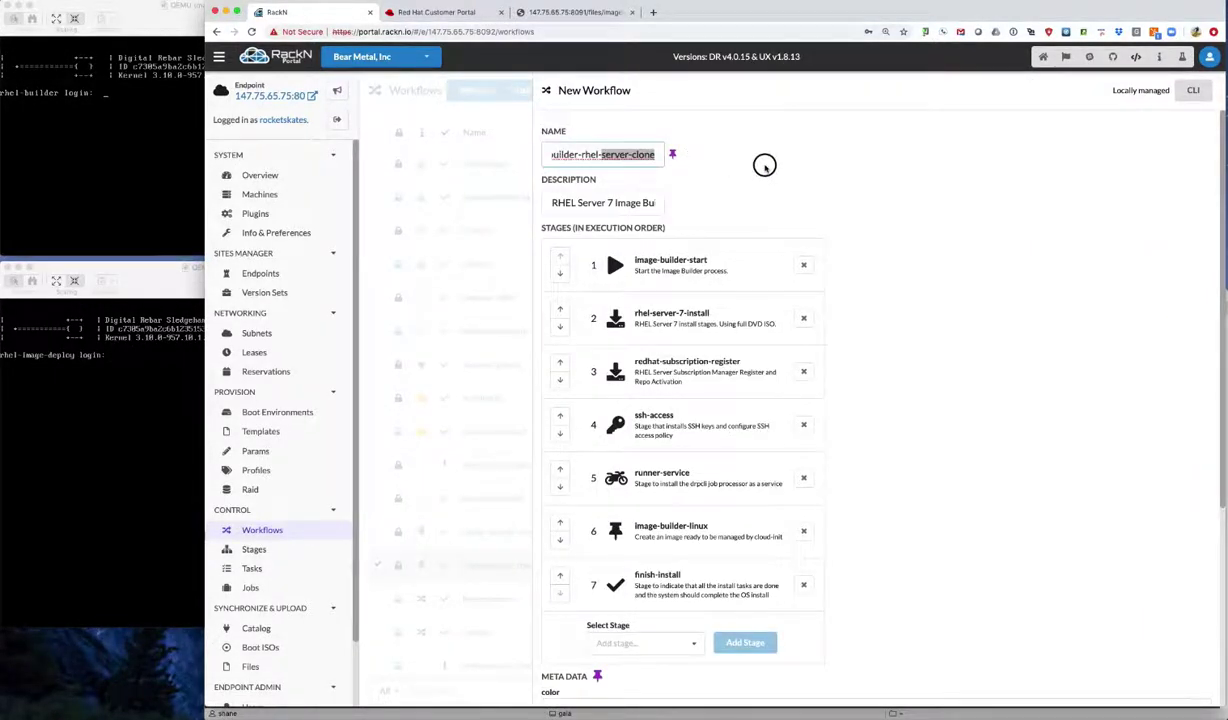
{"action": "key", "text": "BackSpace"}
{"action": "type", "text": "wi"}
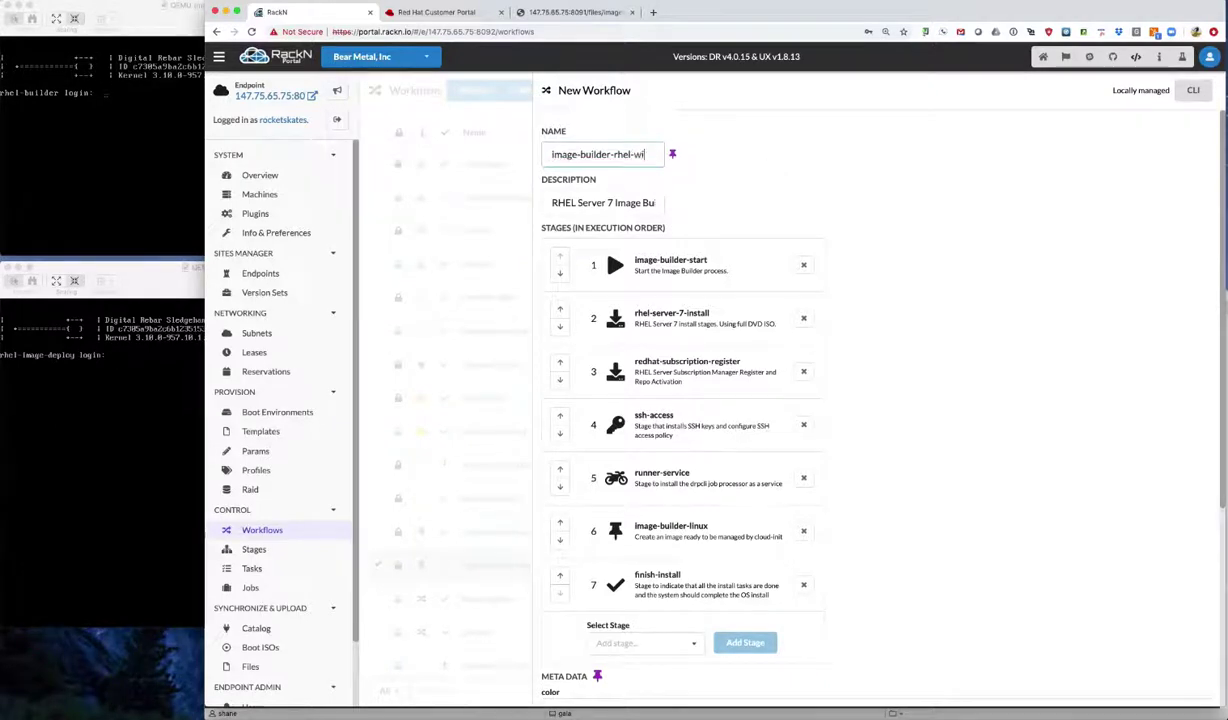
{"action": "type", "text": "th-ansible"}
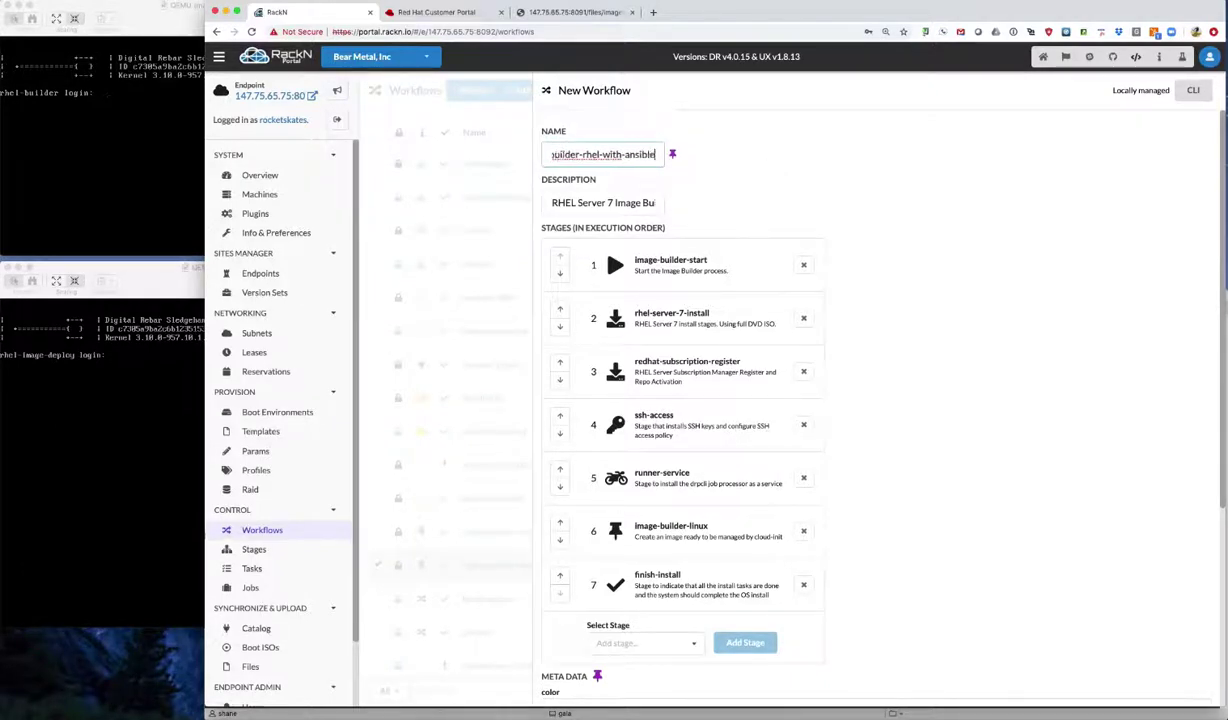
Add the ansible-install stage to the new workflow
{"action": "scroll", "coordinate": [908, 398], "scroll_direction": "down", "scroll_amount": 1}
{"action": "left_click", "coordinate": [640, 605]}
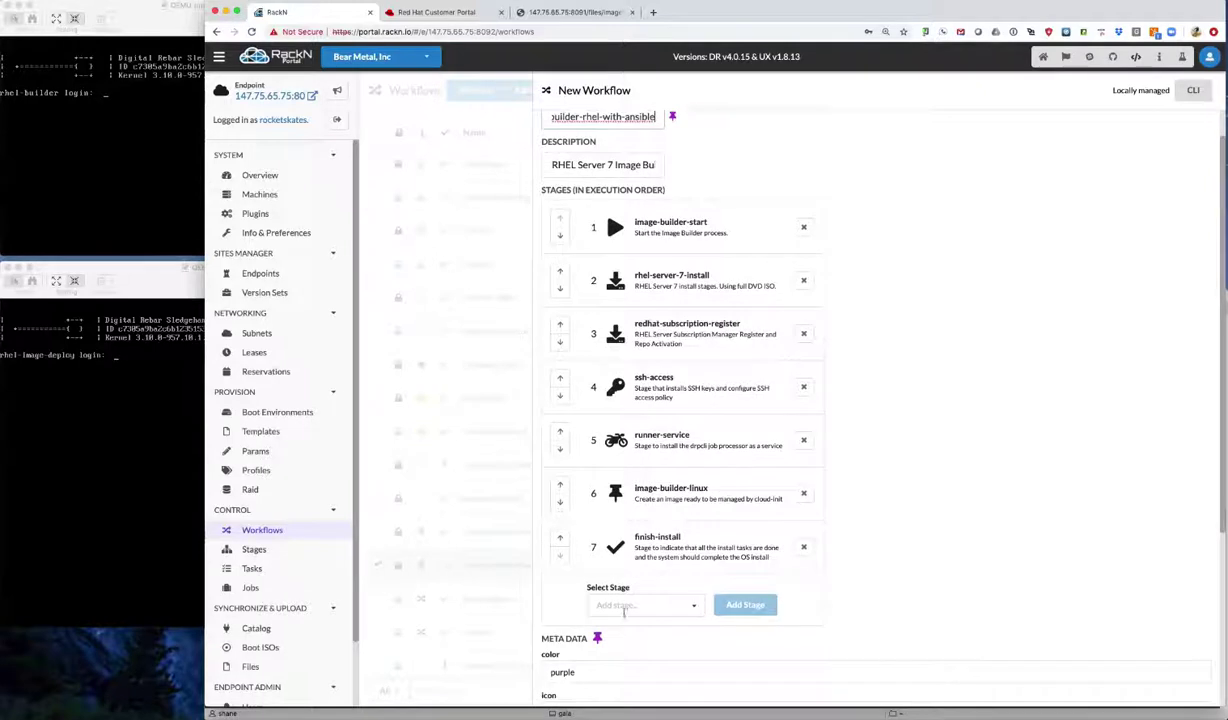
{"action": "type", "text": "ansib"}
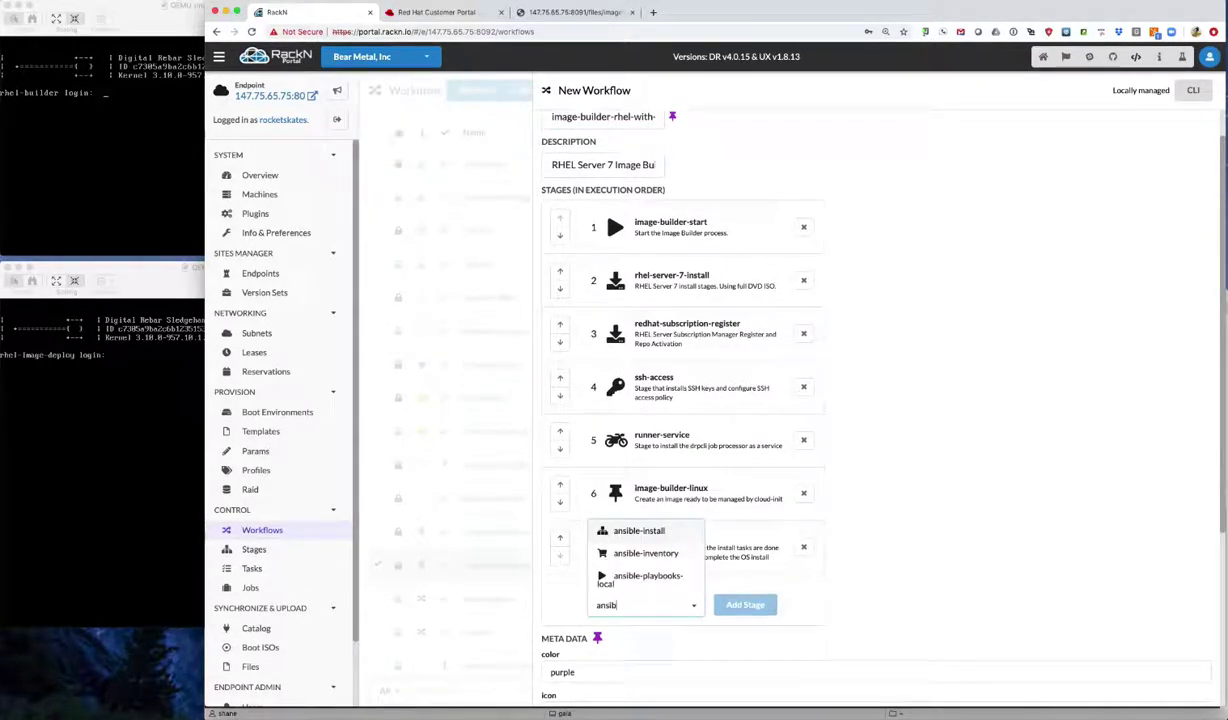
{"action": "left_click", "coordinate": [645, 531]}
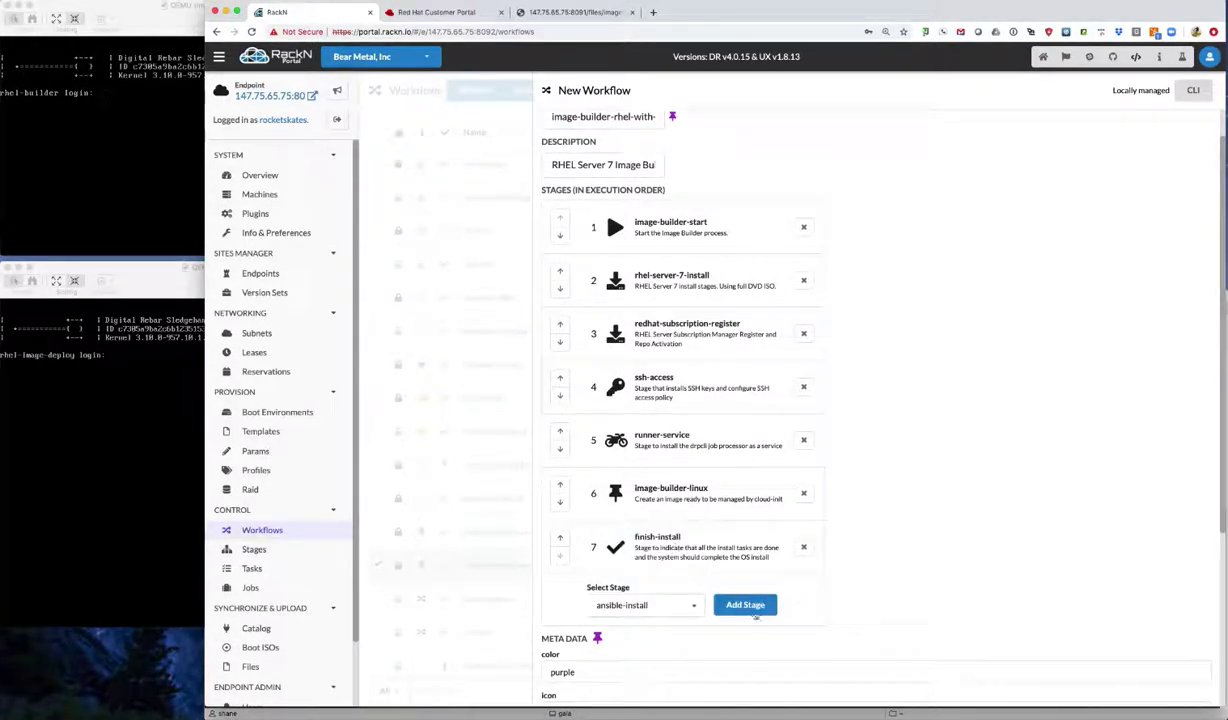
{"action": "left_click", "coordinate": [745, 604]}
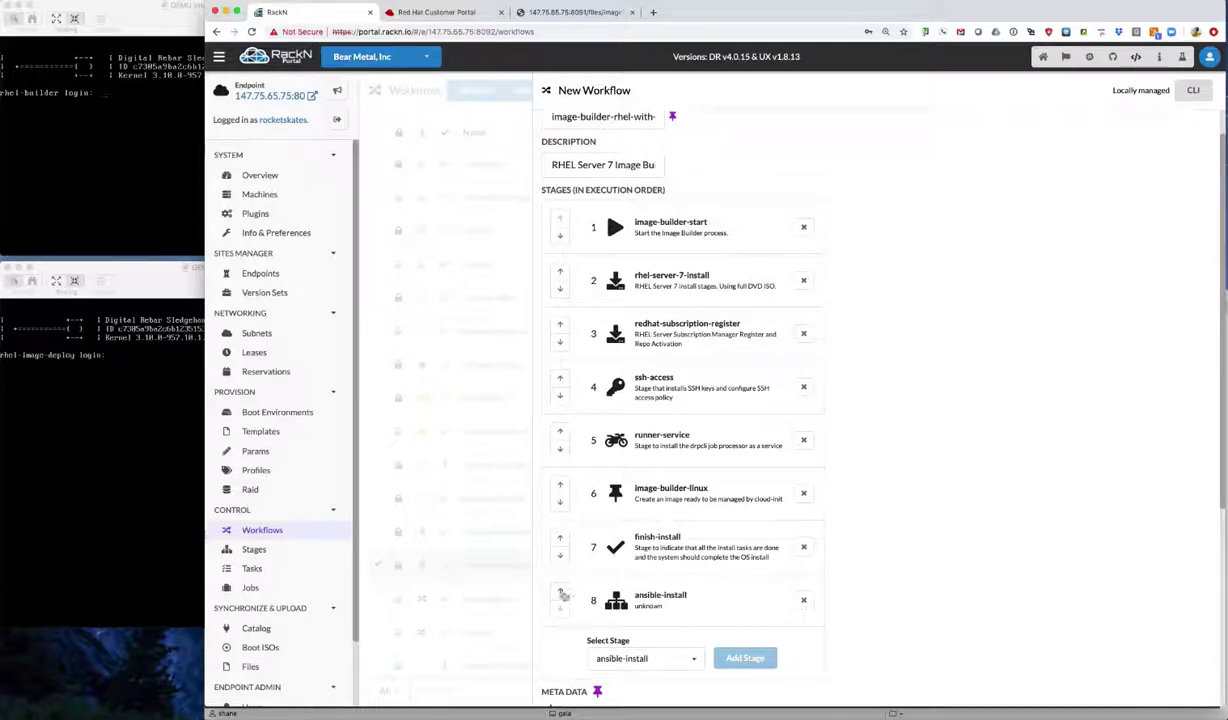
Reorder the stages so that ansible-install is fifth, between ssh-access and runner-service
{"action": "left_click", "coordinate": [561, 590]}
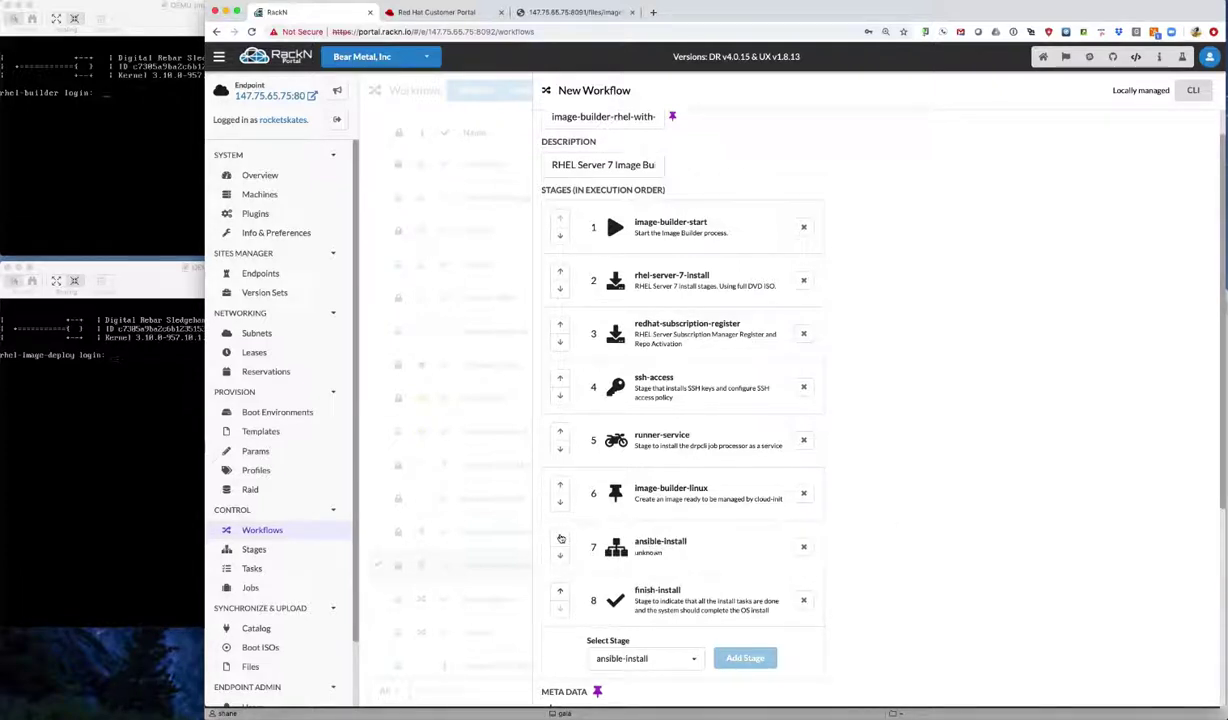
{"action": "left_click", "coordinate": [560, 538]}
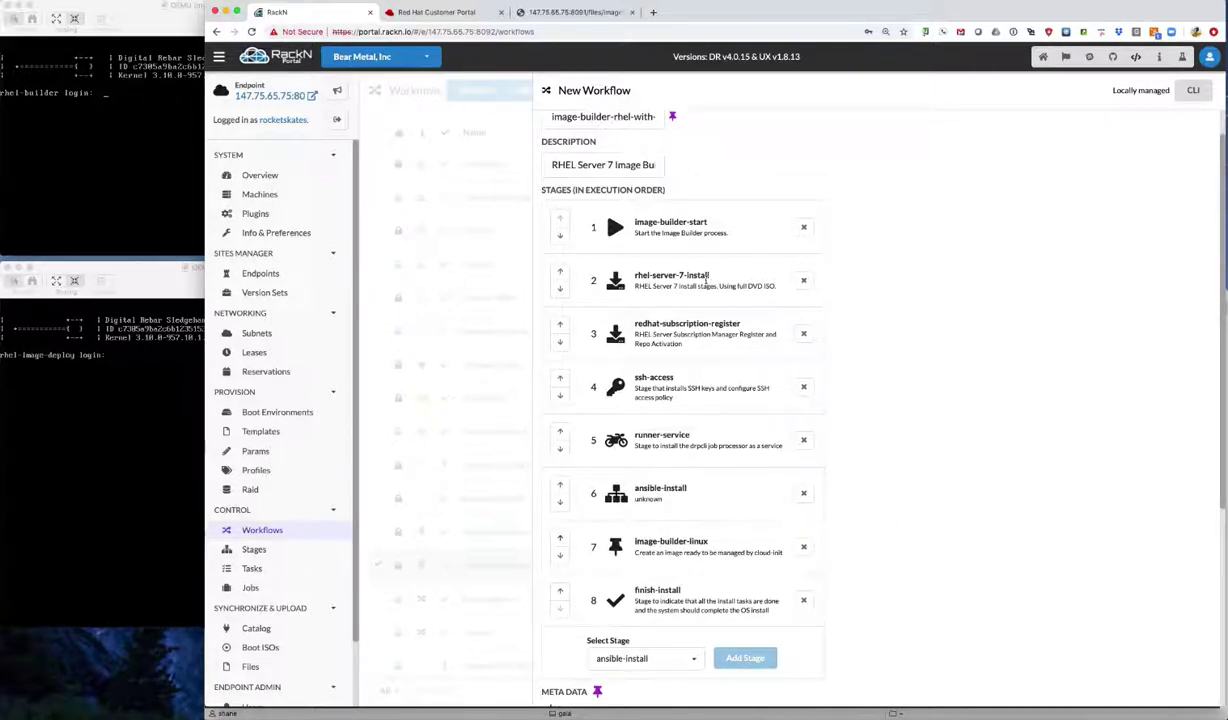
{"action": "scroll", "coordinate": [663, 607], "scroll_direction": "up", "scroll_amount": 1}
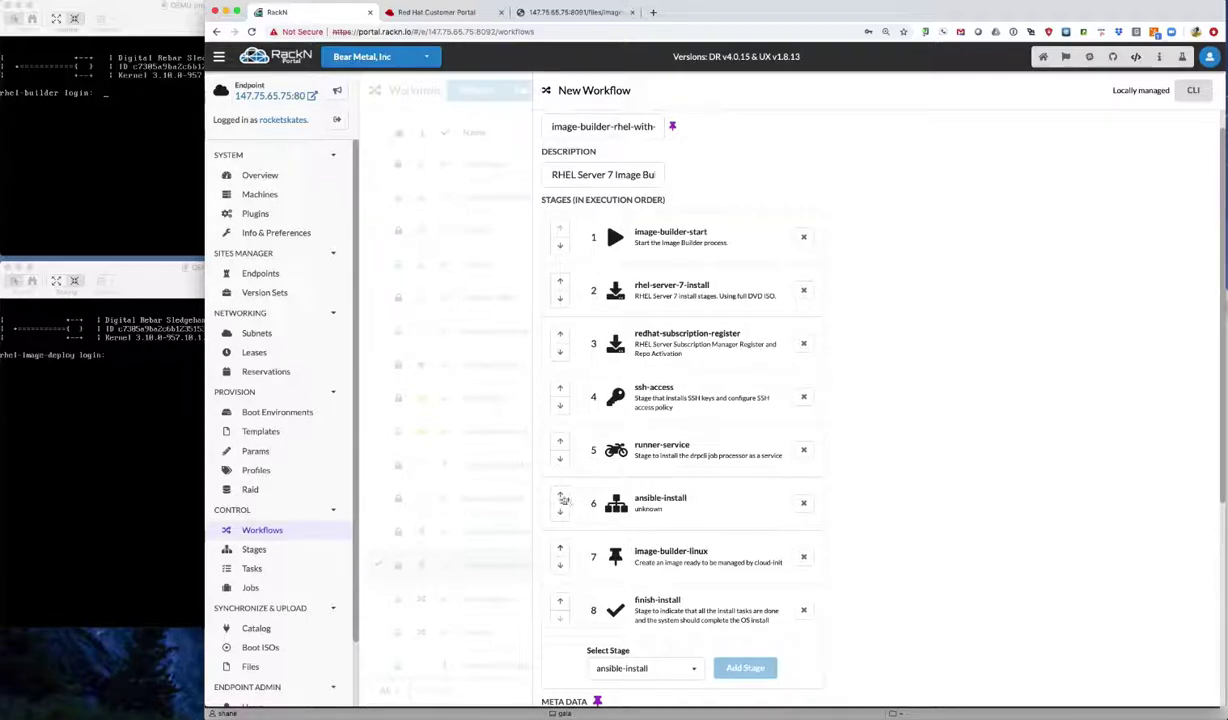
{"action": "left_click", "coordinate": [561, 497]}
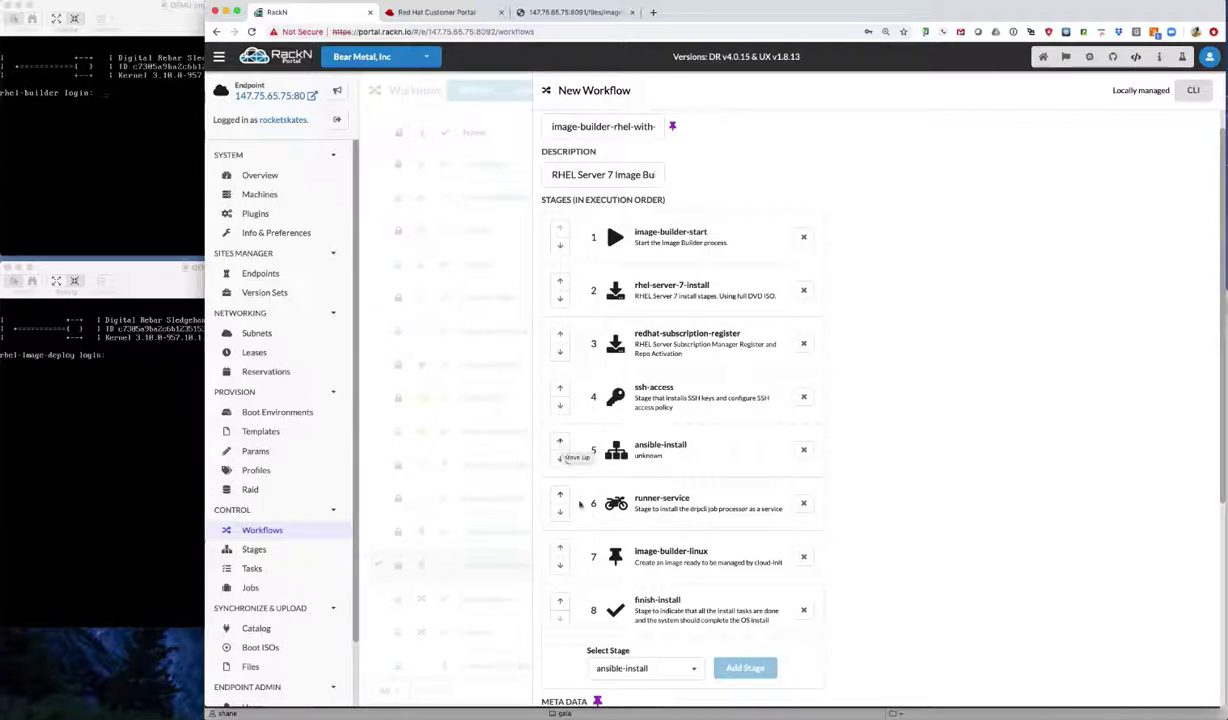
Set the new workflow's icon to industry, save the workflow and open it to review its stages
{"action": "scroll", "coordinate": [728, 561], "scroll_direction": "down", "scroll_amount": 5}
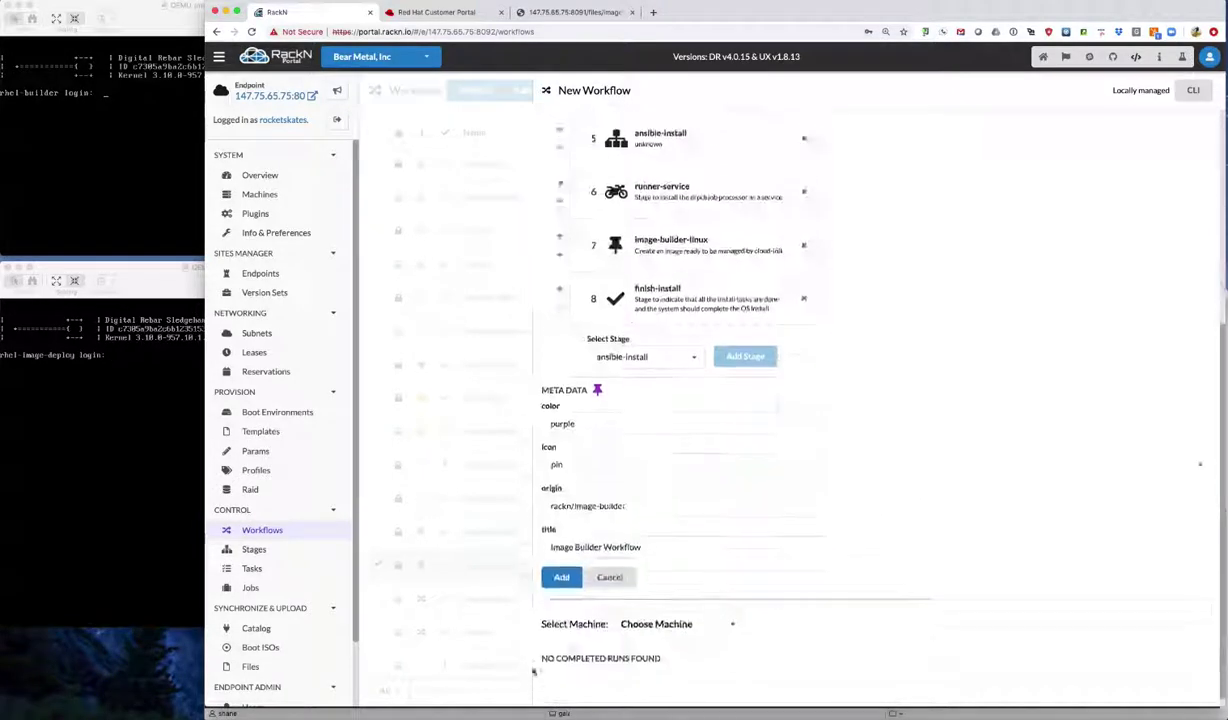
{"action": "left_click", "coordinate": [556, 452]}
{"action": "left_click", "coordinate": [584, 523]}
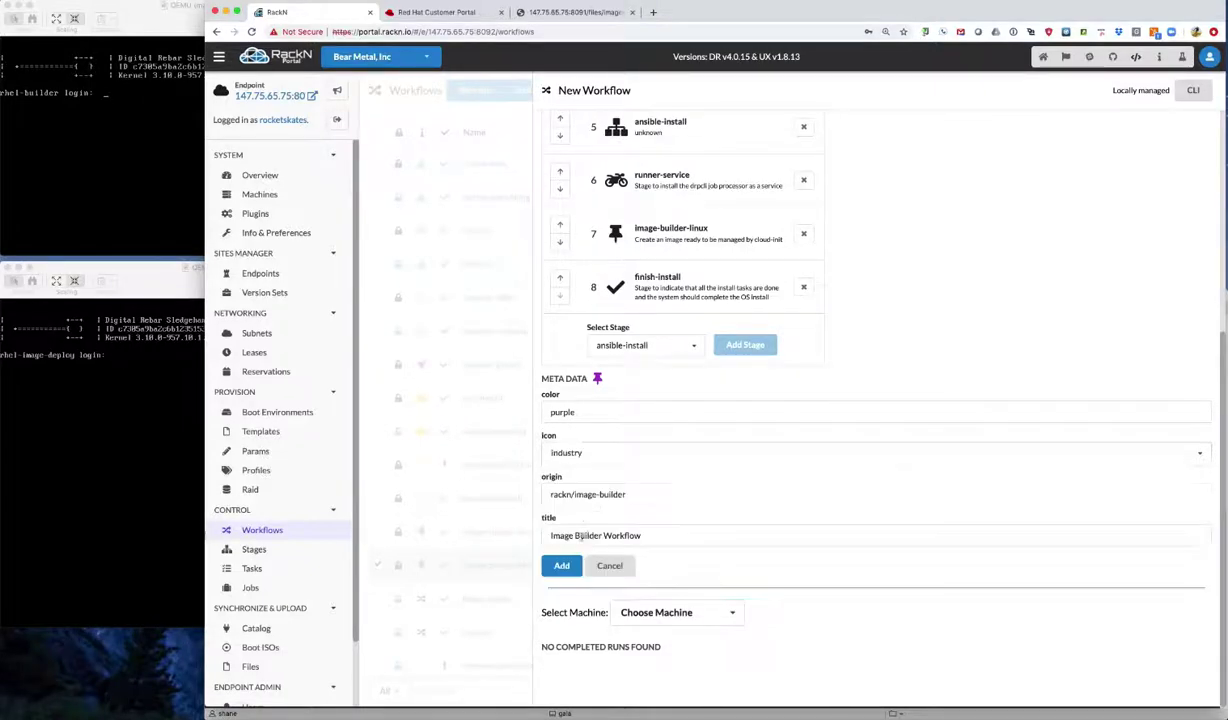
{"action": "left_click", "coordinate": [576, 567]}
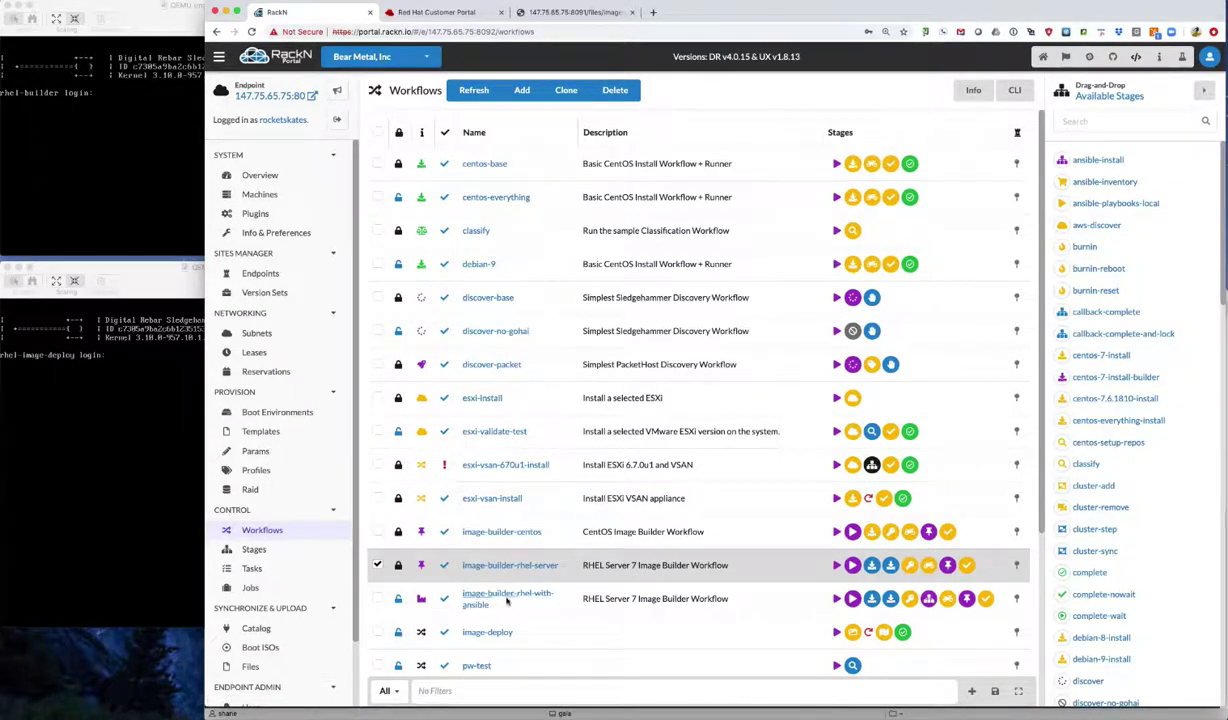
{"action": "left_click", "coordinate": [476, 605]}
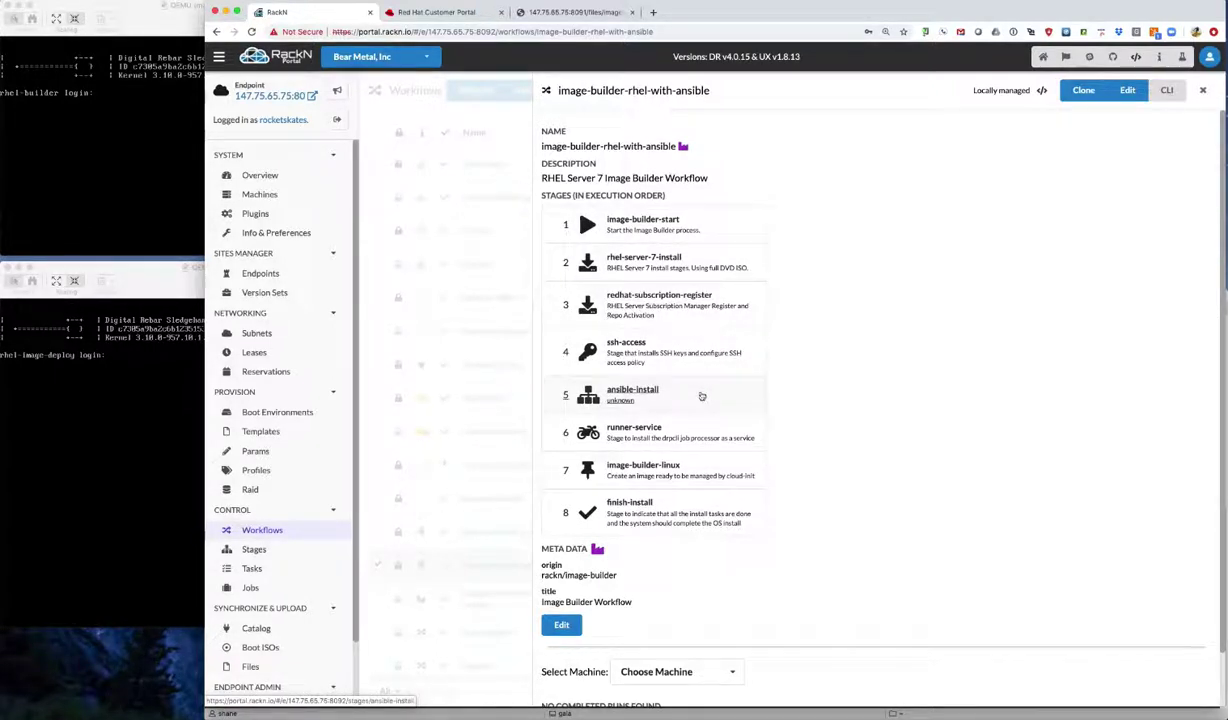
Assign the image-builder-rhel-with-ansible workflow to the rhel-builder machine
{"action": "left_click", "coordinate": [263, 197]}
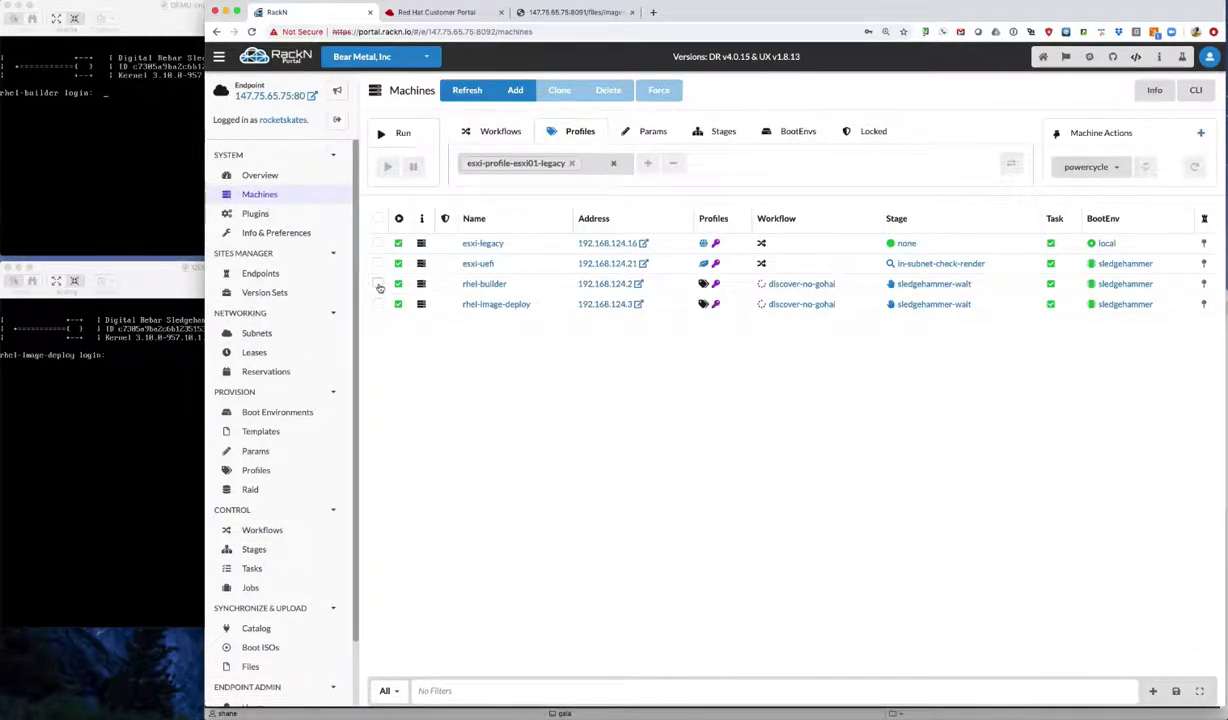
{"action": "left_click", "coordinate": [378, 284]}
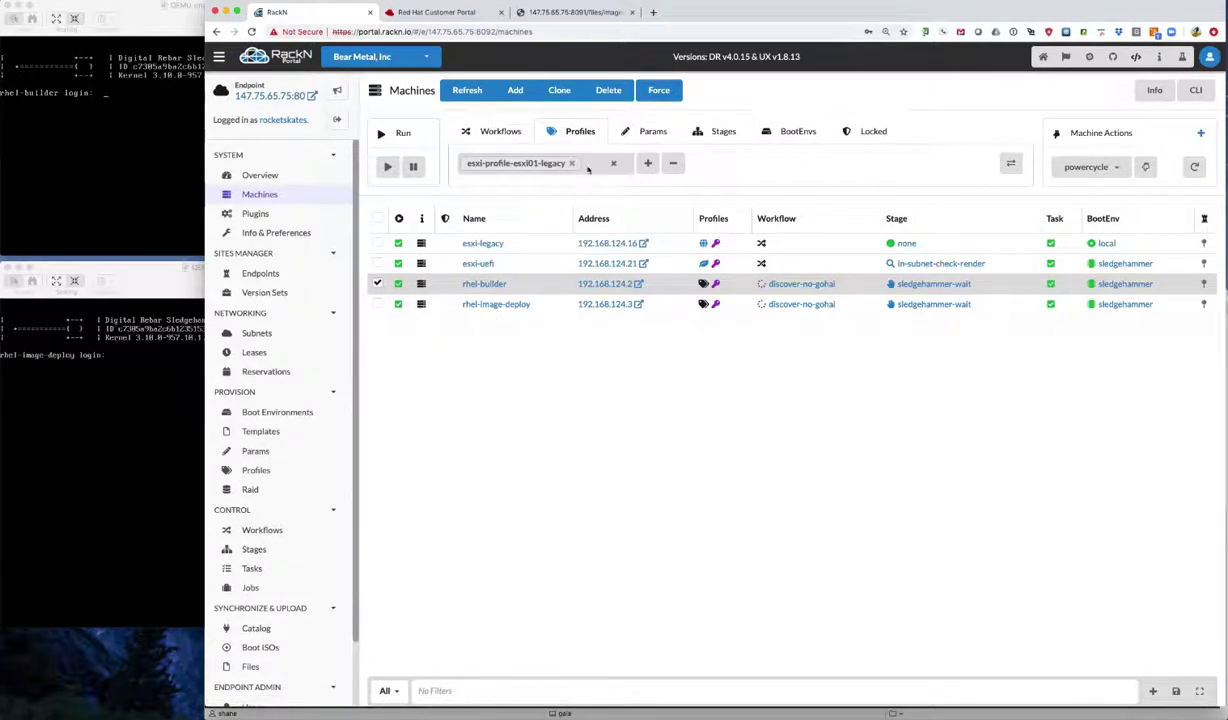
{"action": "left_click", "coordinate": [495, 131]}
{"action": "left_click", "coordinate": [497, 163]}
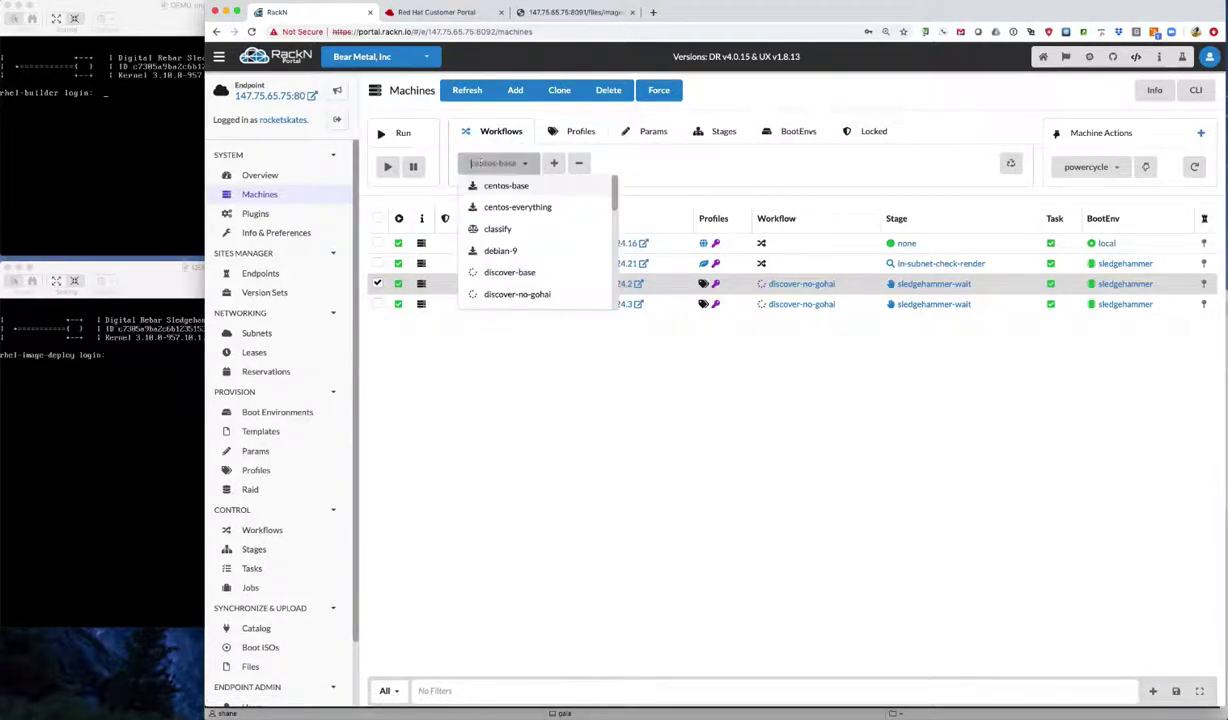
{"action": "scroll", "coordinate": [517, 266], "scroll_direction": "down", "scroll_amount": 10}
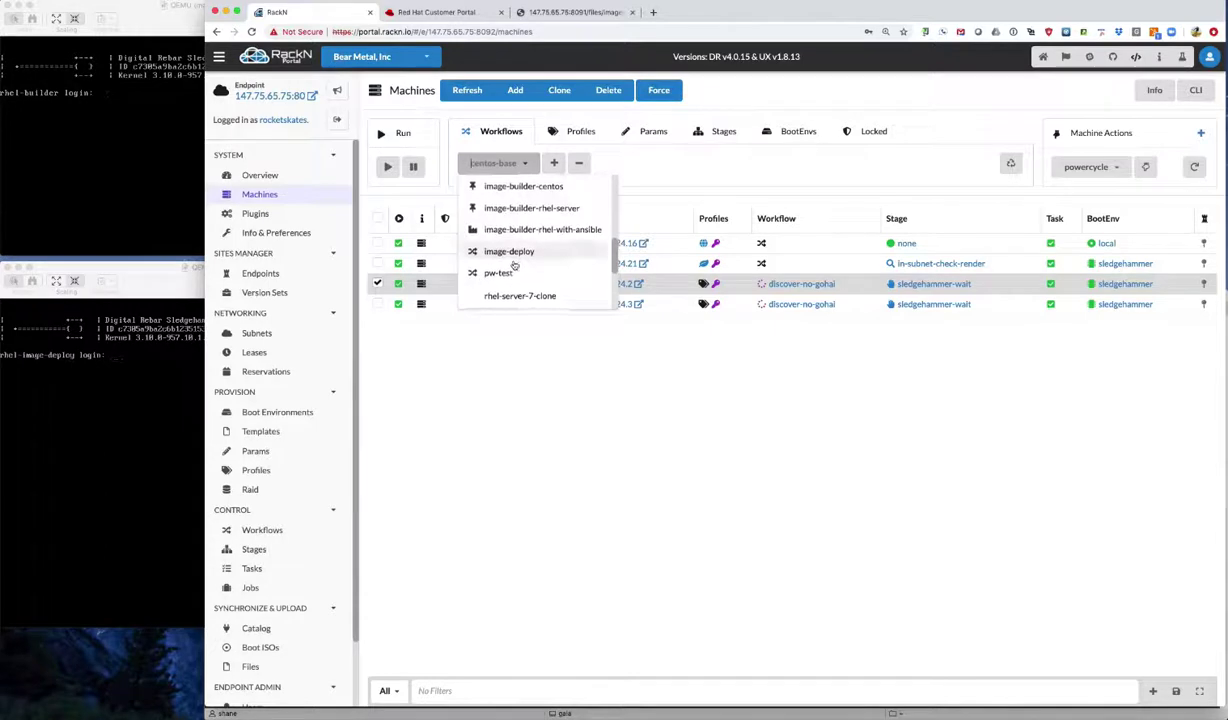
{"action": "scroll", "coordinate": [510, 272], "scroll_direction": "down", "scroll_amount": 2}
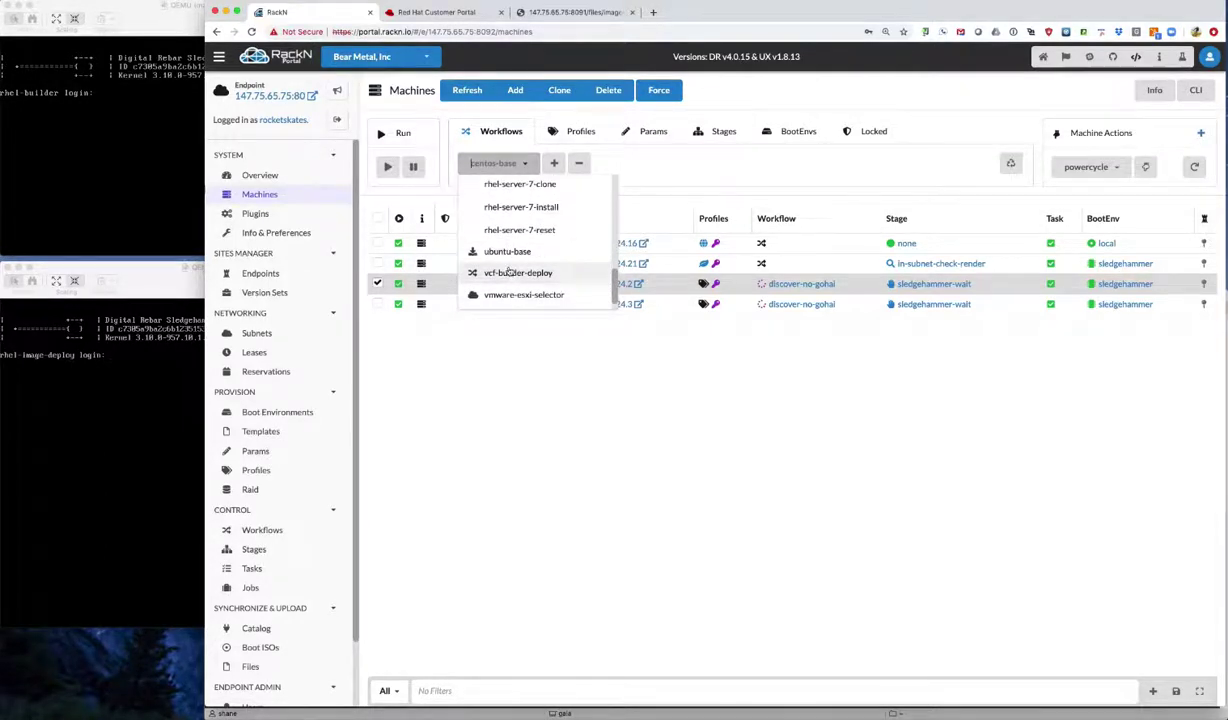
{"action": "type", "text": "rhel"}
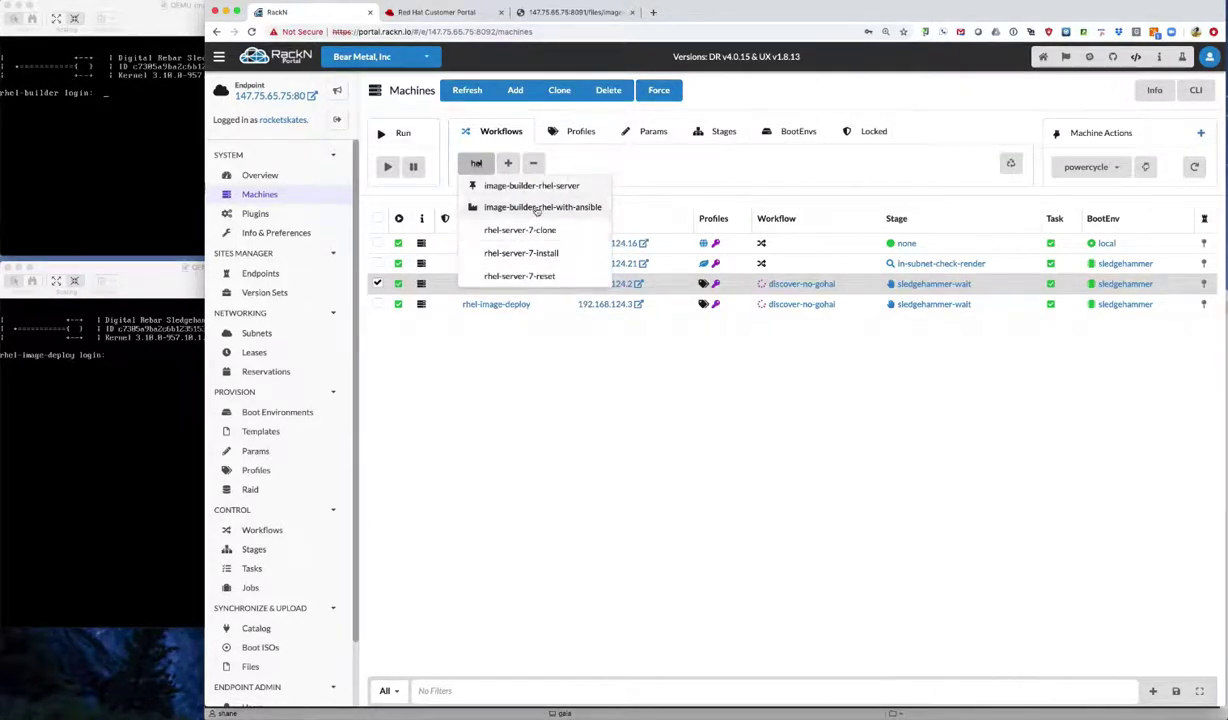
{"action": "left_click", "coordinate": [538, 210]}
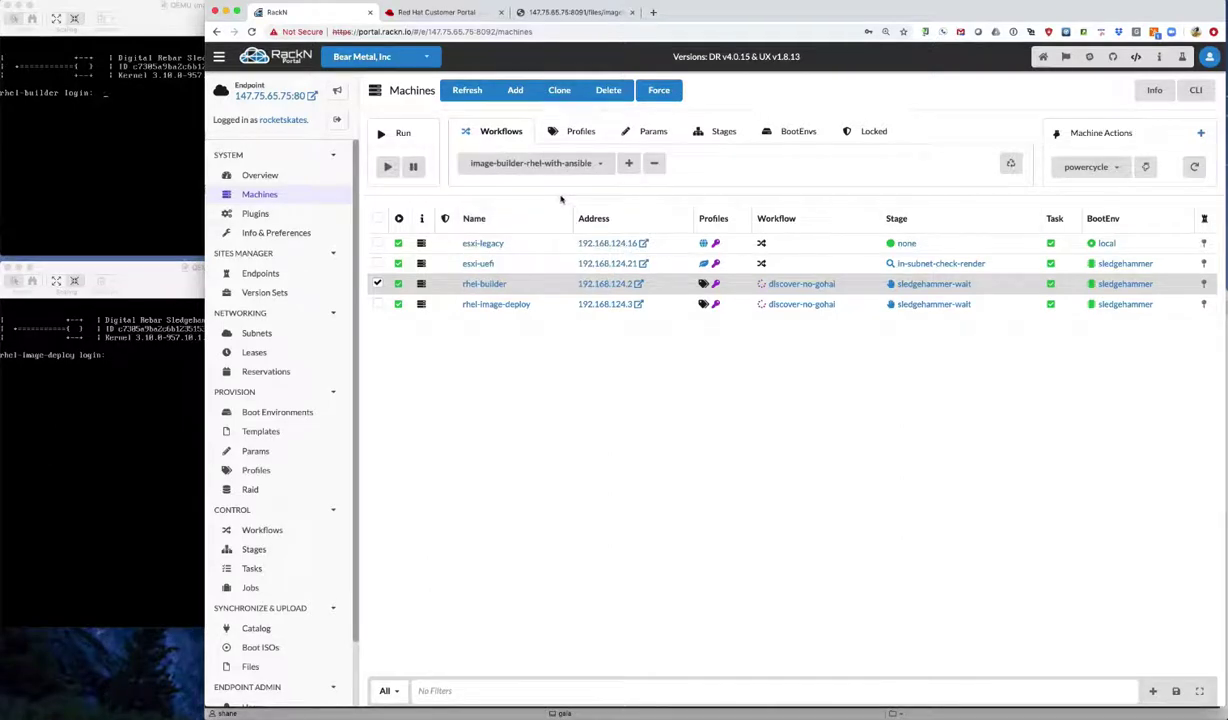
{"action": "left_click", "coordinate": [628, 163]}
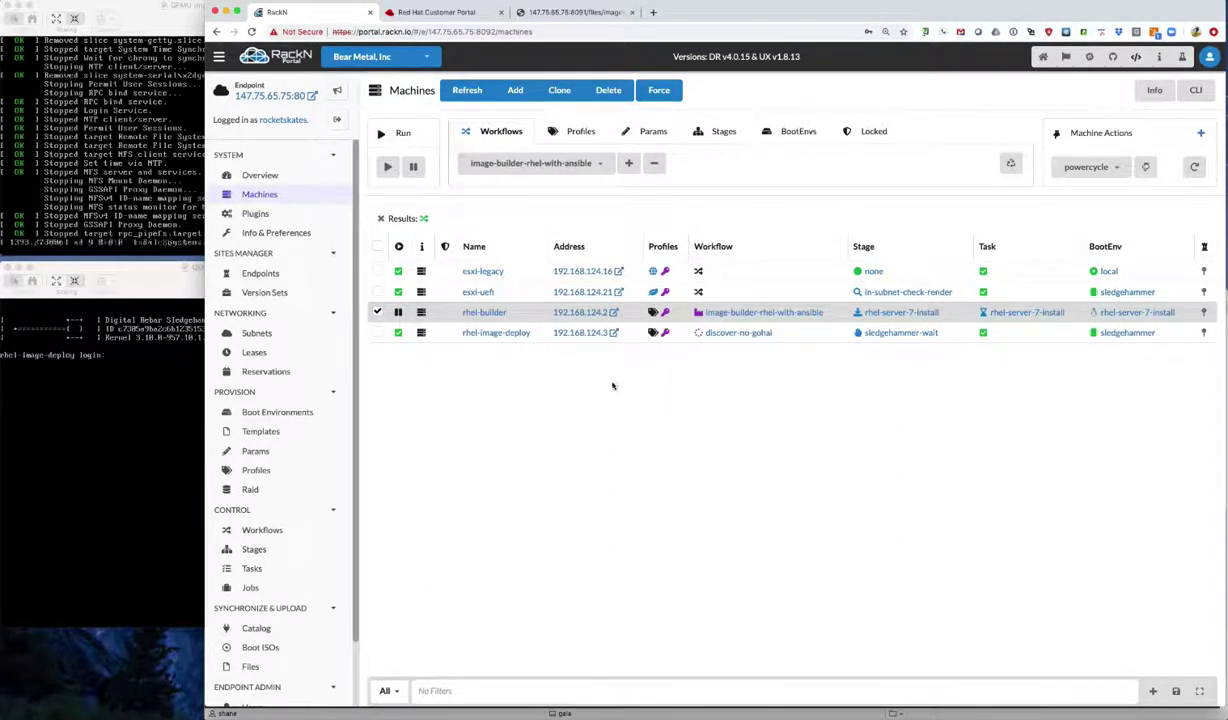
Check the rhel-builder machine's QEMU console, and examine the global profile's parameters
{"action": "left_click", "coordinate": [122, 119]}
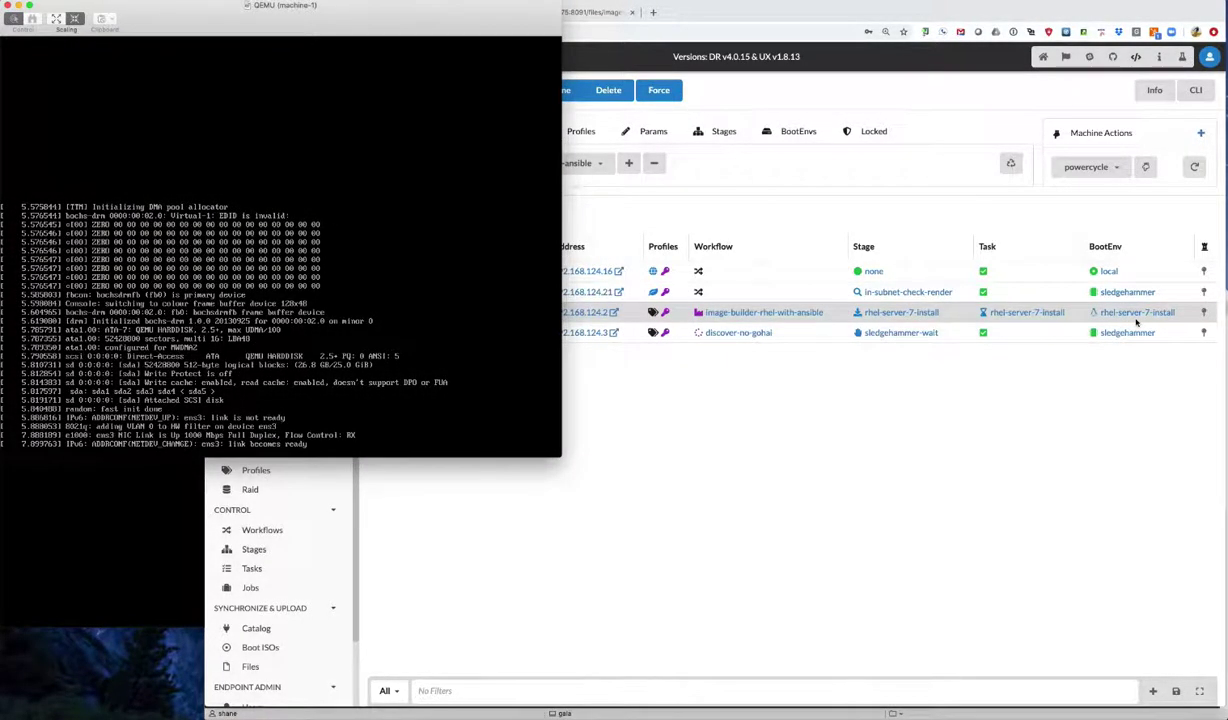
{"action": "left_click", "coordinate": [770, 493]}
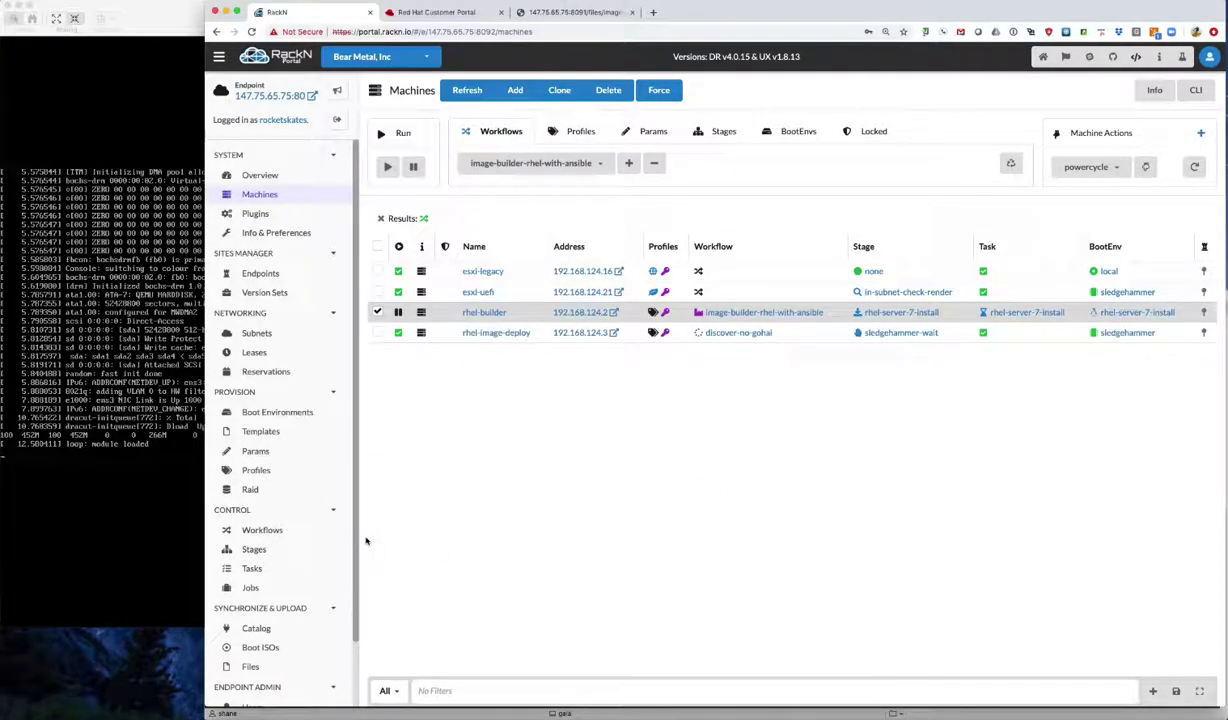
{"action": "left_click", "coordinate": [256, 470]}
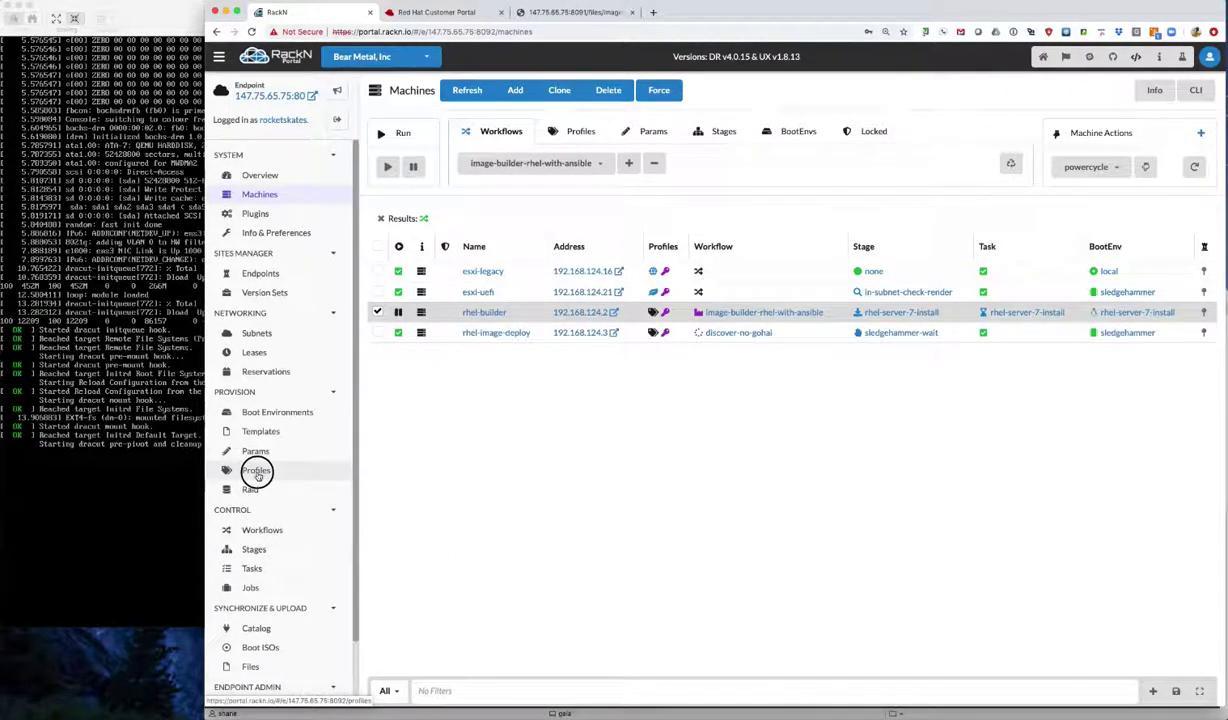
{"action": "left_click", "coordinate": [486, 360]}
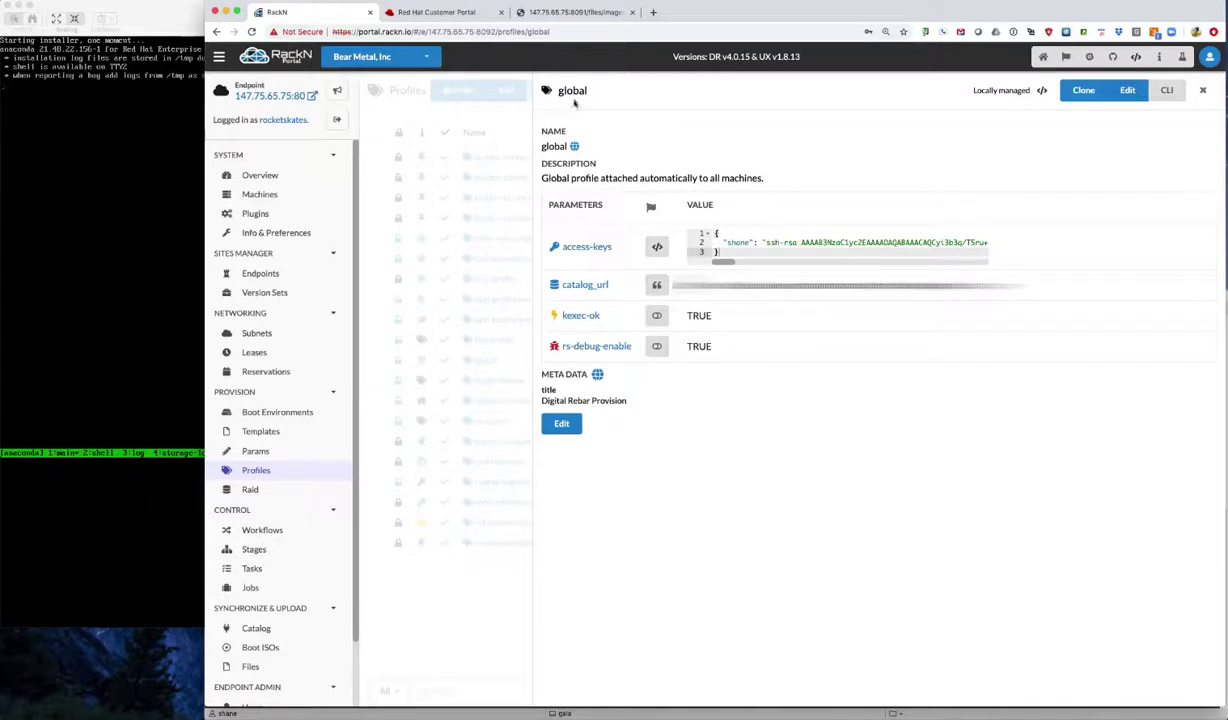
{"action": "double_click", "coordinate": [572, 91]}
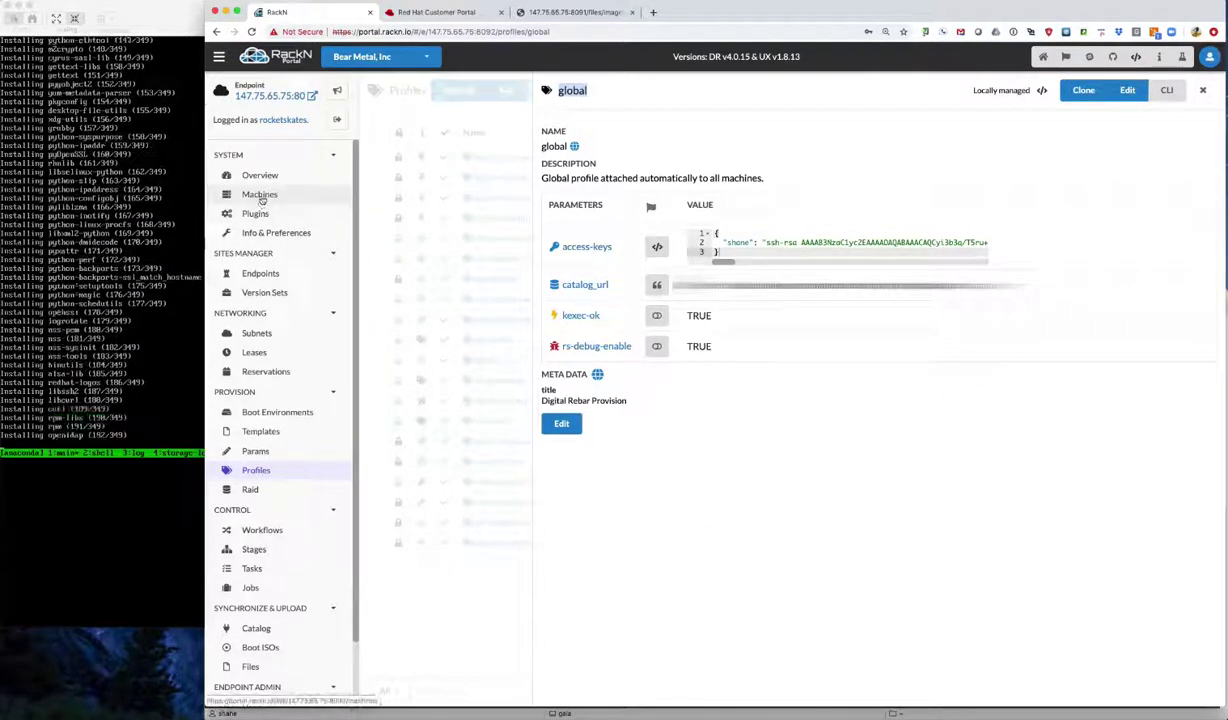
Return to the machine list and examine the log of rhel-builder's running redhat-subscription-register job
{"action": "left_click", "coordinate": [259, 195]}
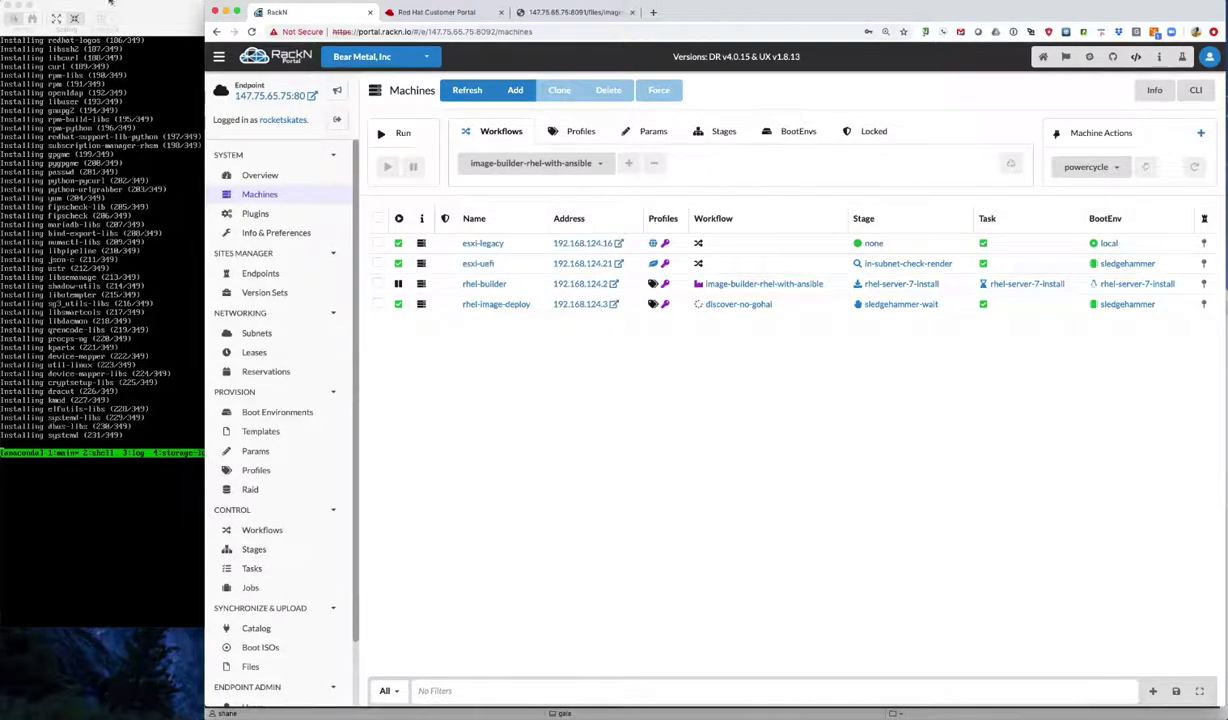
{"action": "left_click", "coordinate": [148, 14]}
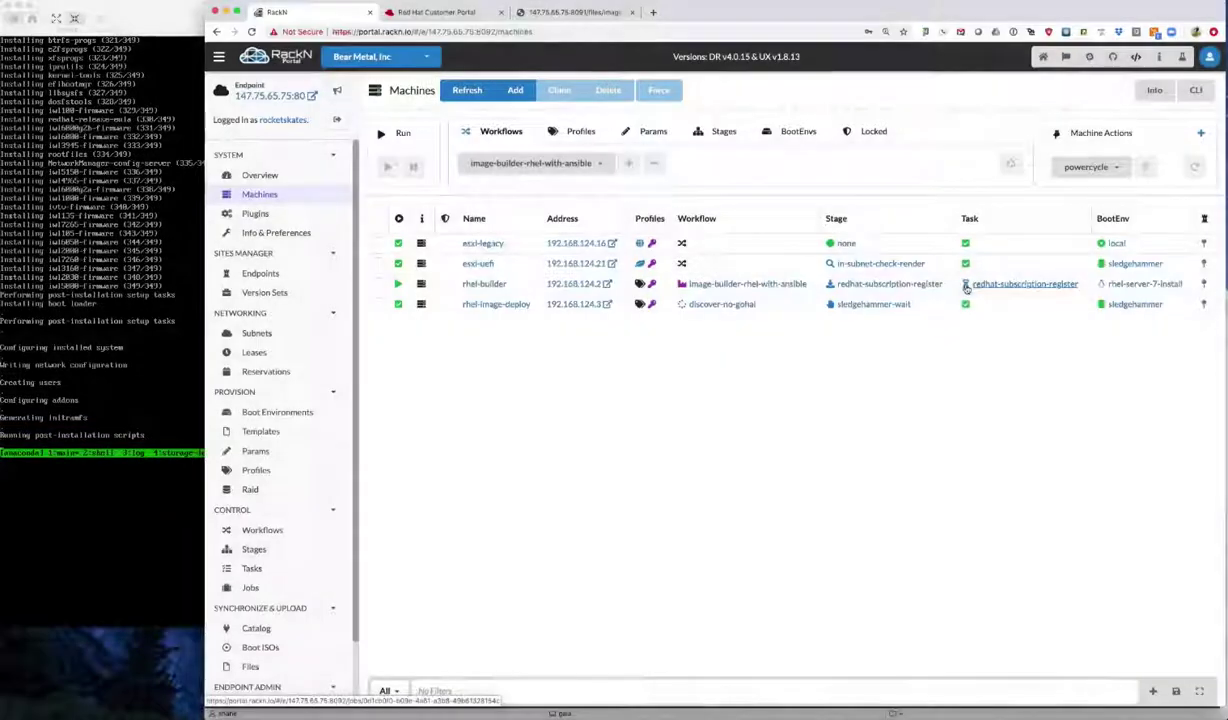
{"action": "left_click", "coordinate": [966, 286]}
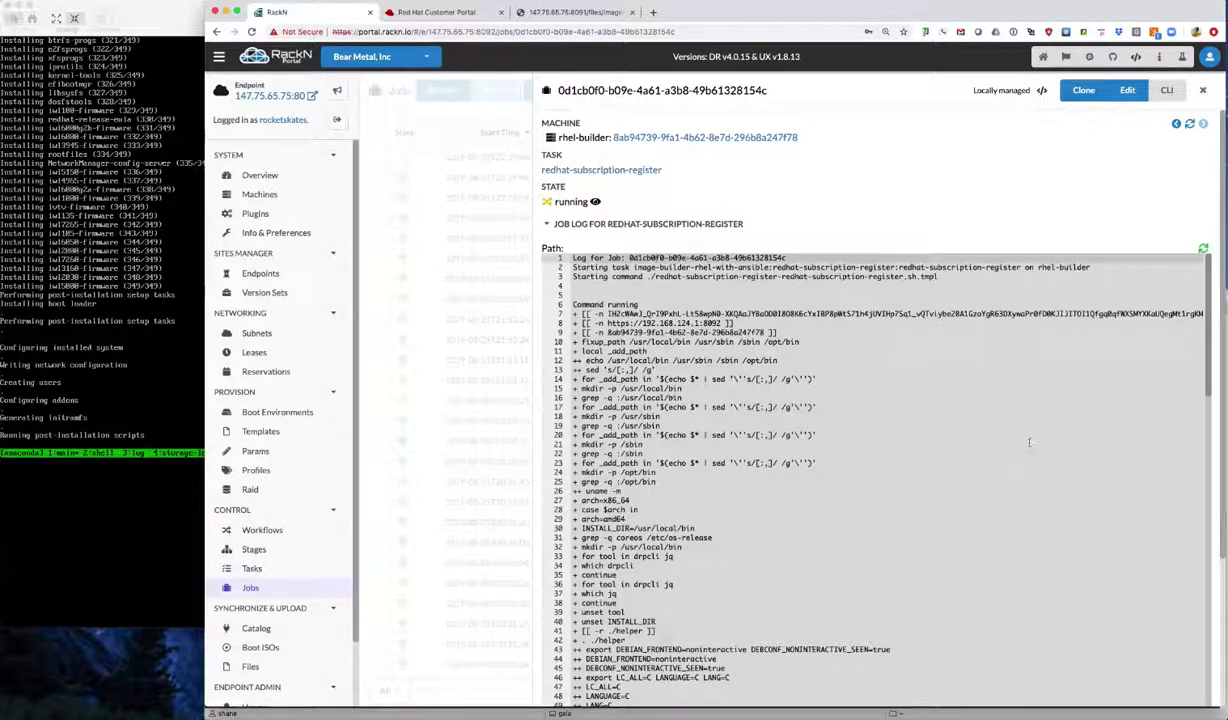
{"action": "scroll", "coordinate": [710, 224], "scroll_direction": "down", "scroll_amount": 10}
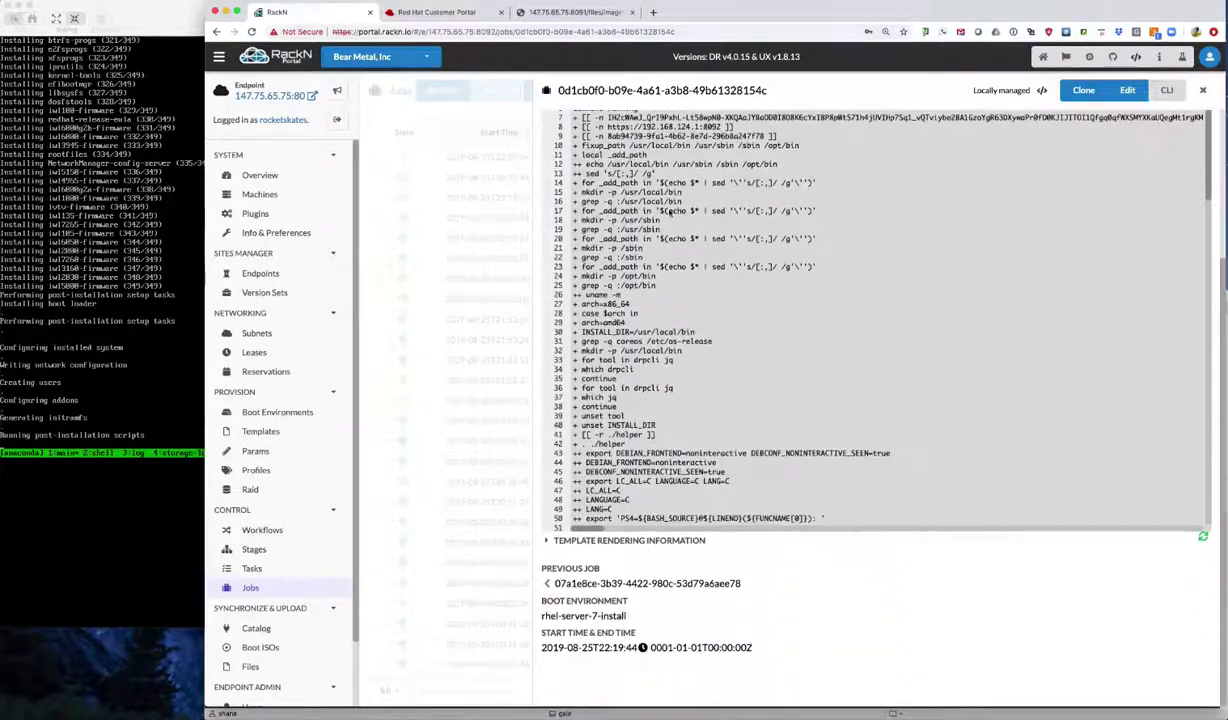
{"action": "scroll", "coordinate": [729, 262], "scroll_direction": "down", "scroll_amount": 20}
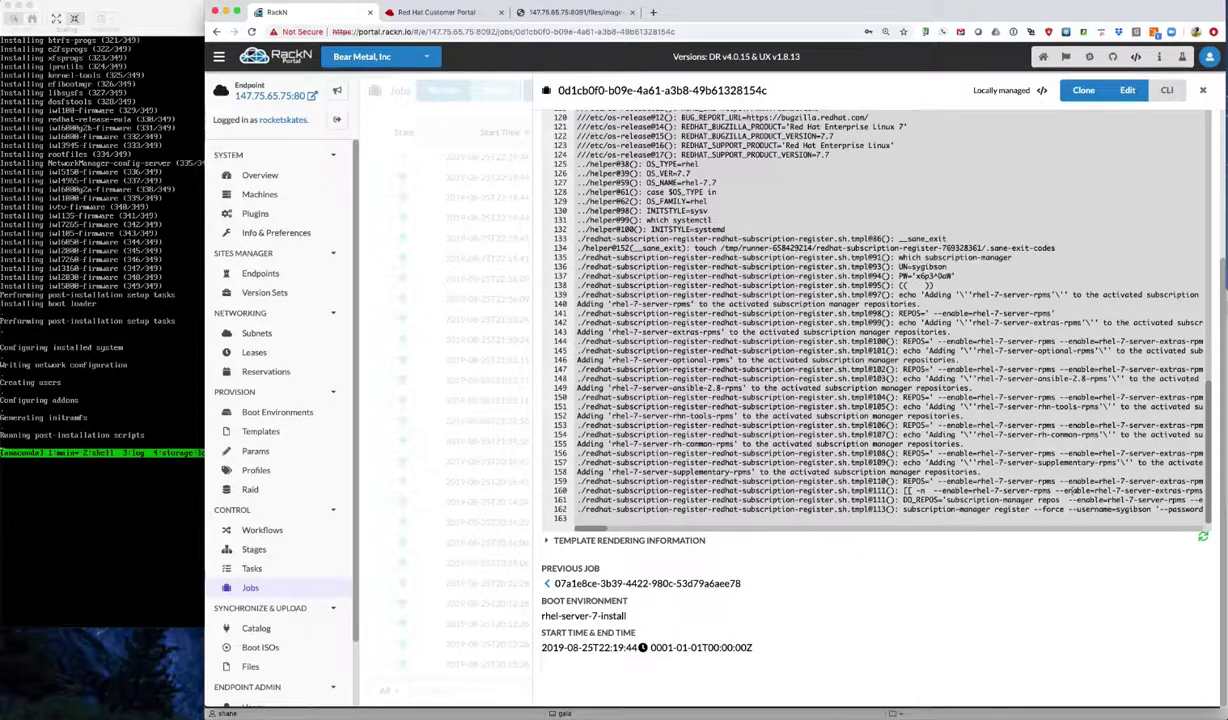
Refresh the redhat-subscription-register job log and examine its subscription attach, enabled repositories and yum makecache entries
{"action": "left_click", "coordinate": [1203, 537]}
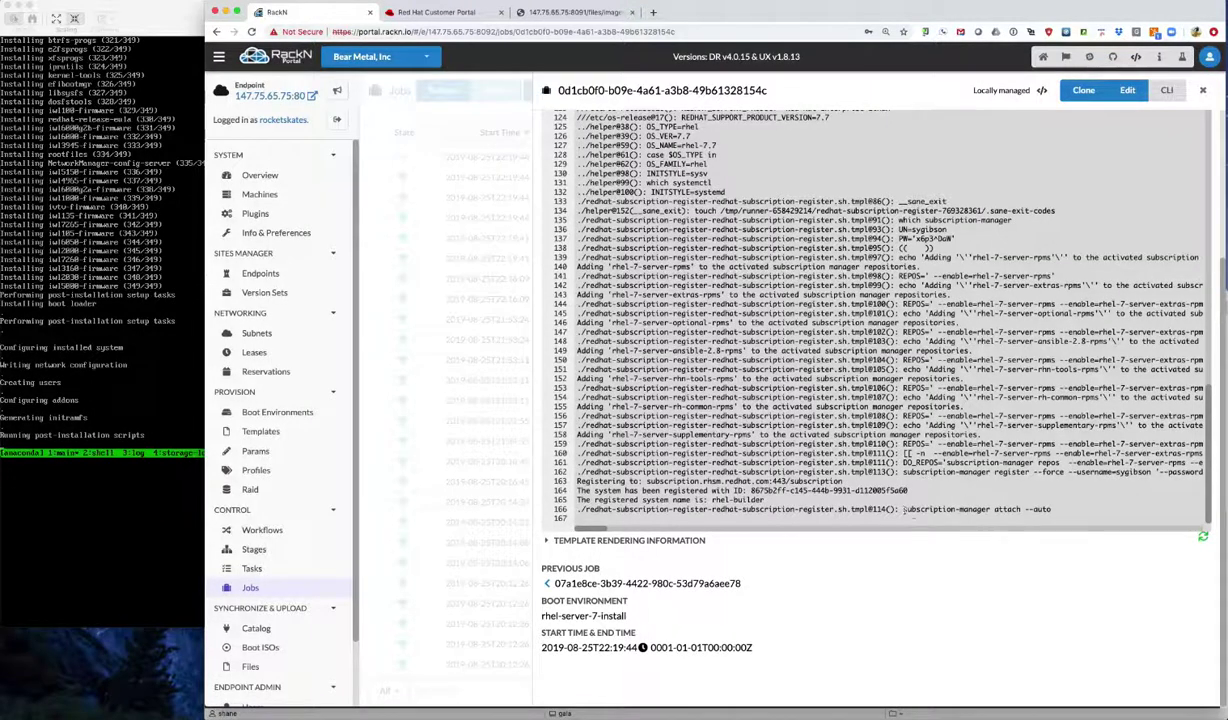
{"action": "left_click_drag", "start_coordinate": [904, 510], "coordinate": [1052, 509]}
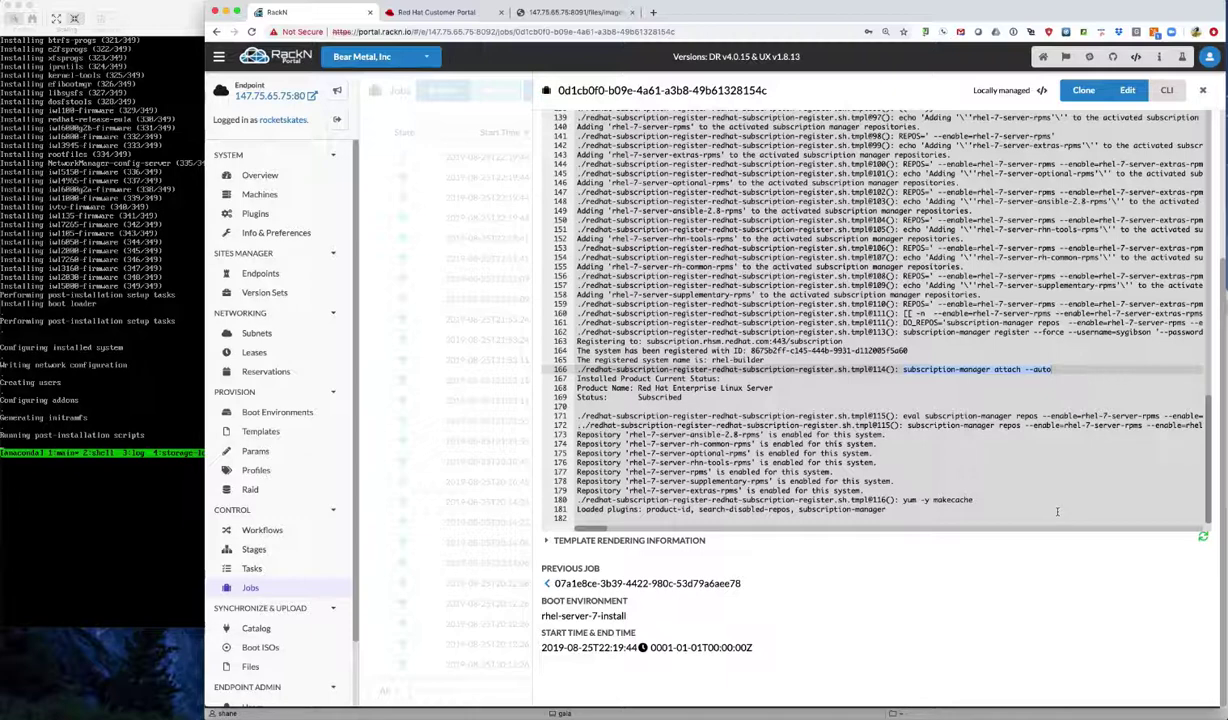
{"action": "left_click_drag", "start_coordinate": [633, 491], "coordinate": [740, 491]}
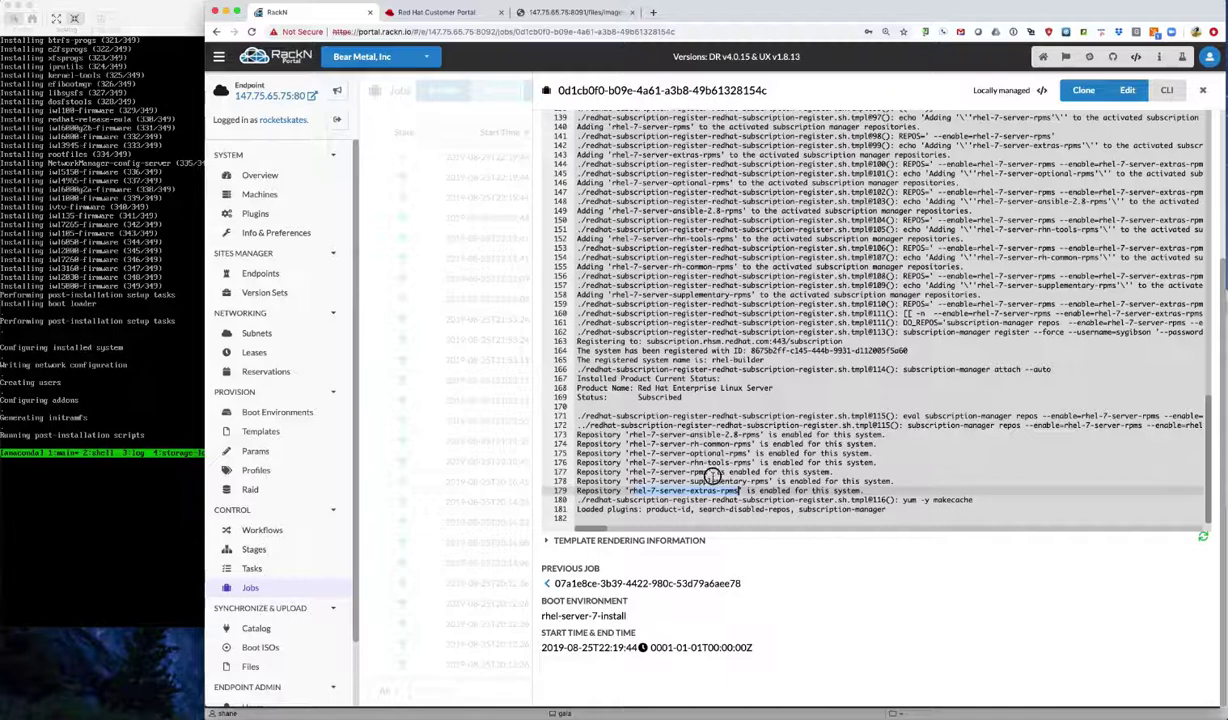
{"action": "left_click_drag", "start_coordinate": [710, 473], "coordinate": [618, 472]}
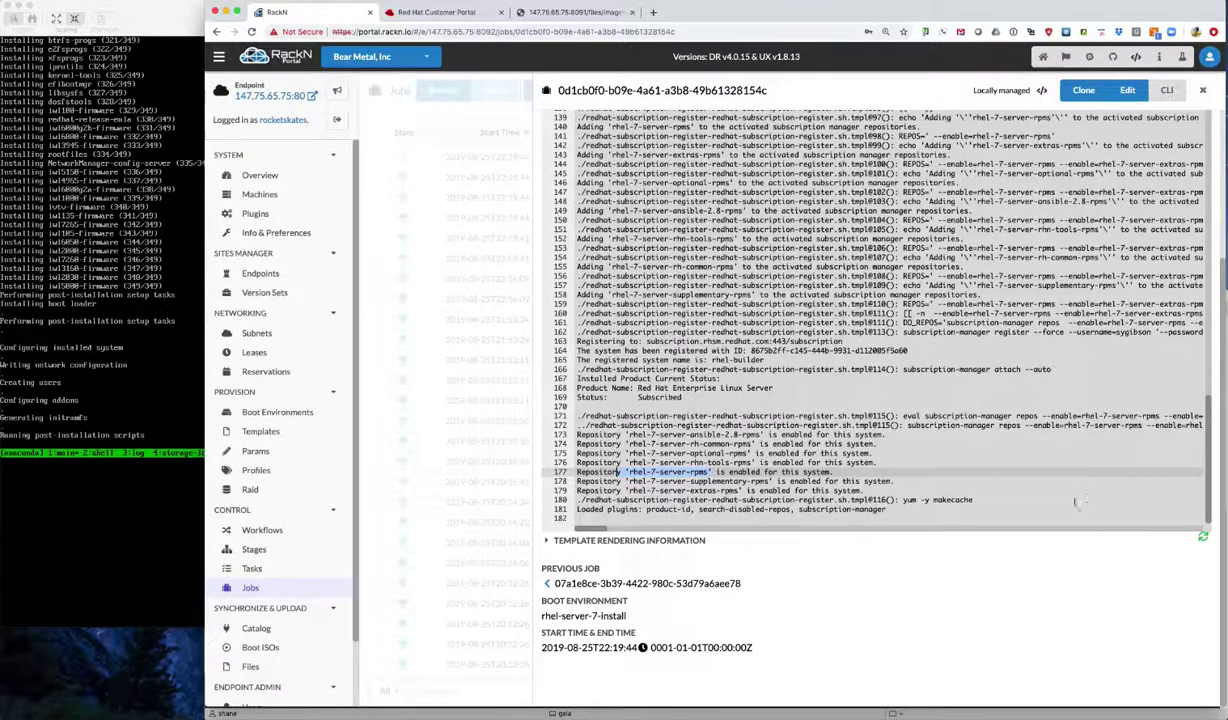
{"action": "left_click_drag", "start_coordinate": [976, 500], "coordinate": [902, 500]}
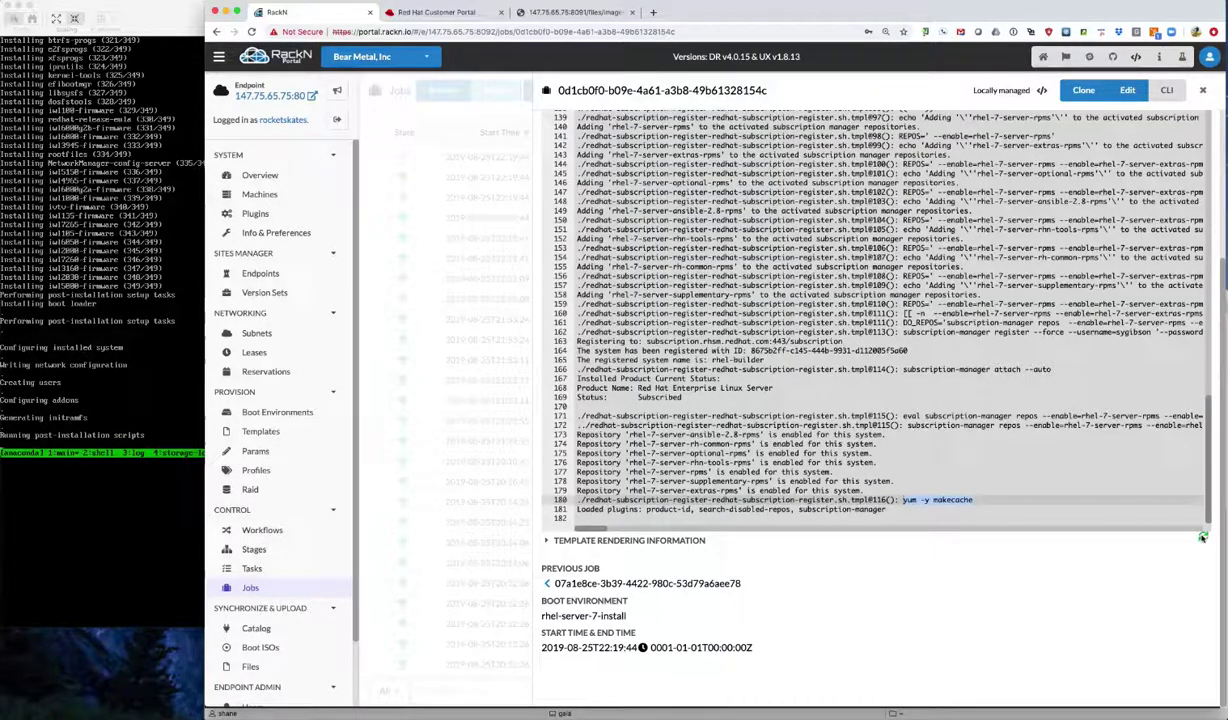
{"action": "left_click", "coordinate": [1202, 537]}
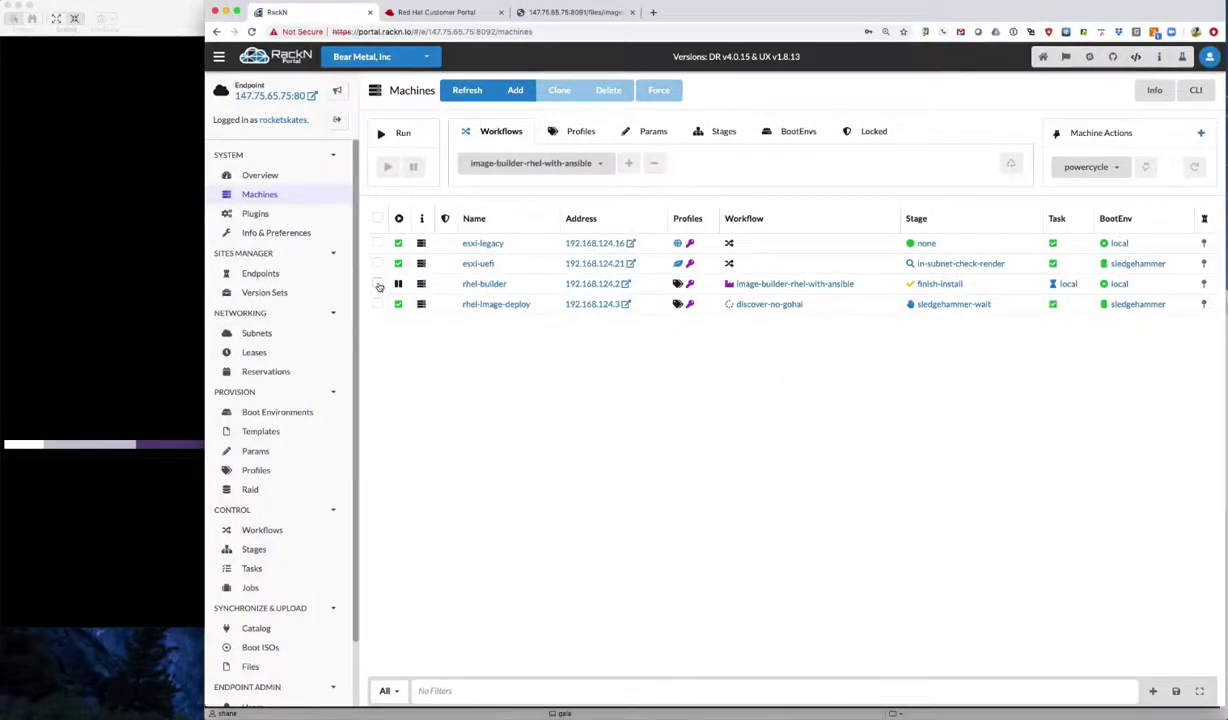
Open rhel-builder's image-capture job from the job list and examine the uploaded tarball and manifest names in its log
{"action": "left_click", "coordinate": [378, 284]}
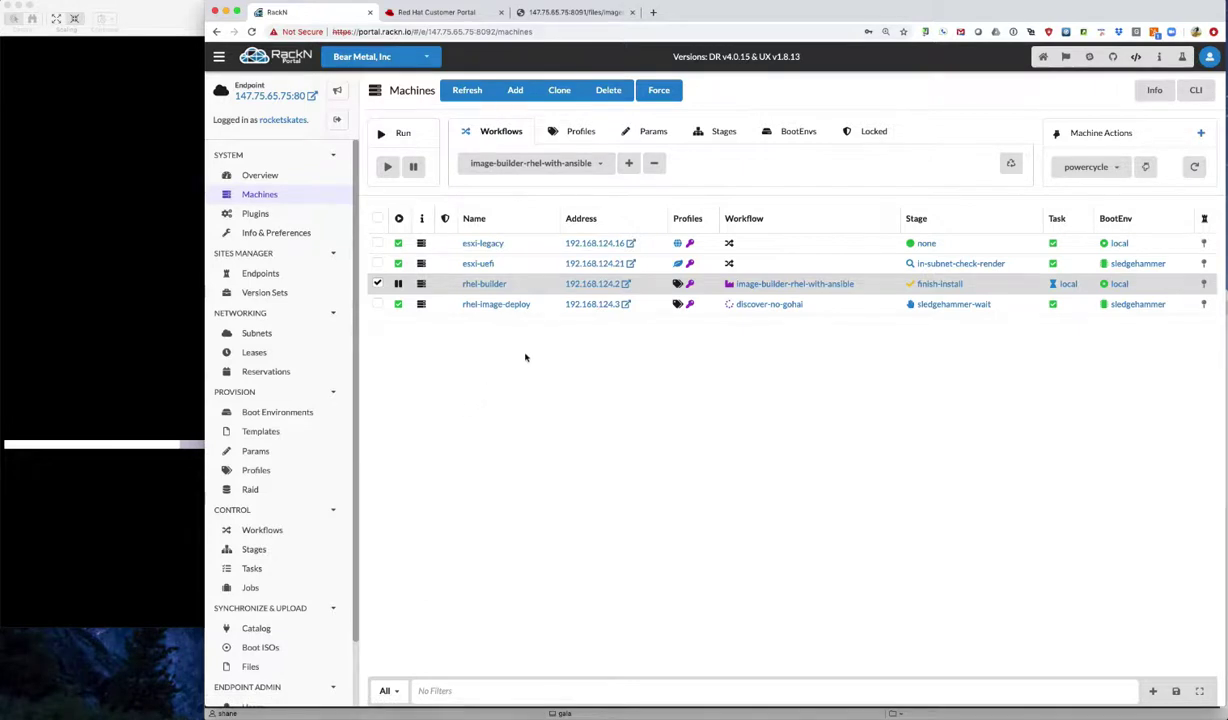
{"action": "scroll", "coordinate": [262, 620], "scroll_direction": "down", "scroll_amount": 2}
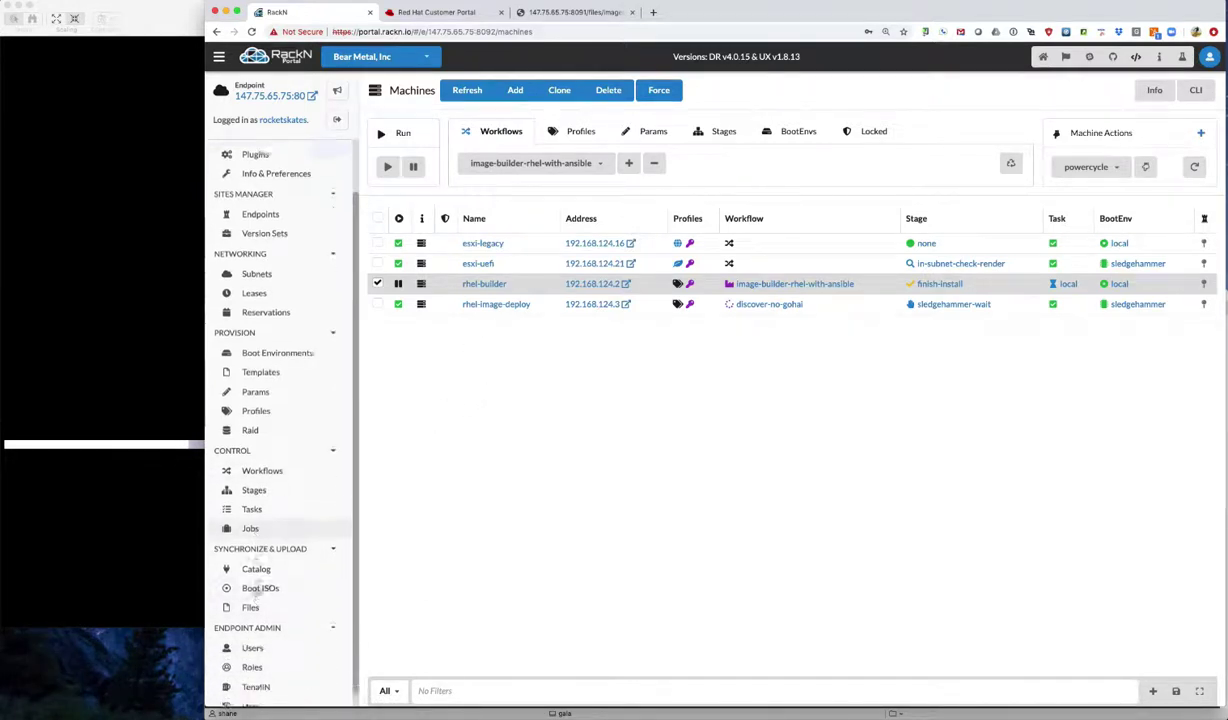
{"action": "left_click", "coordinate": [249, 513]}
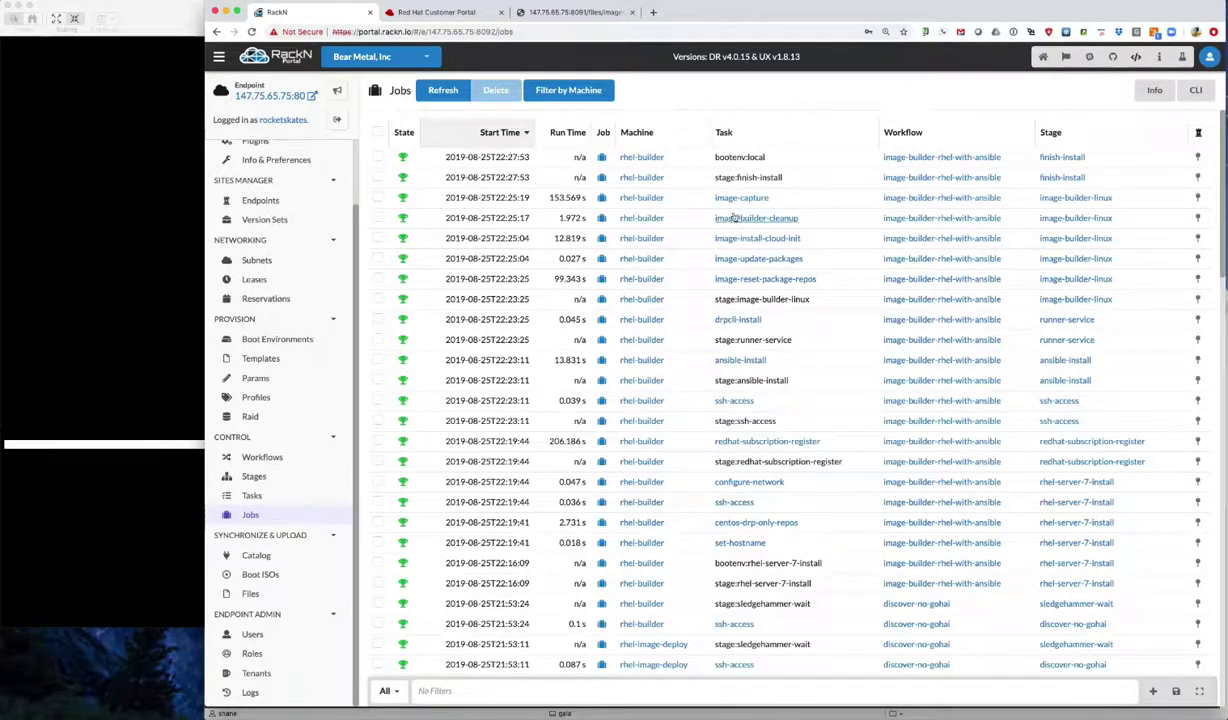
{"action": "left_click", "coordinate": [612, 201]}
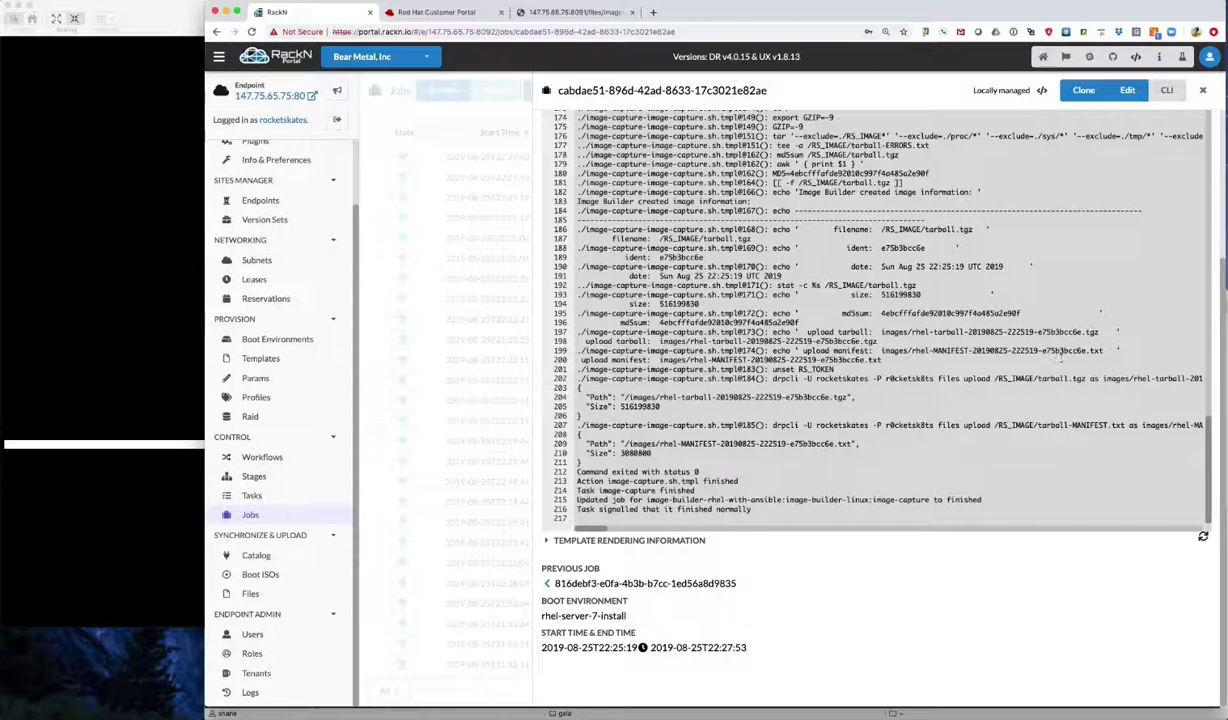
{"action": "left_click_drag", "start_coordinate": [1041, 350], "coordinate": [1086, 350]}
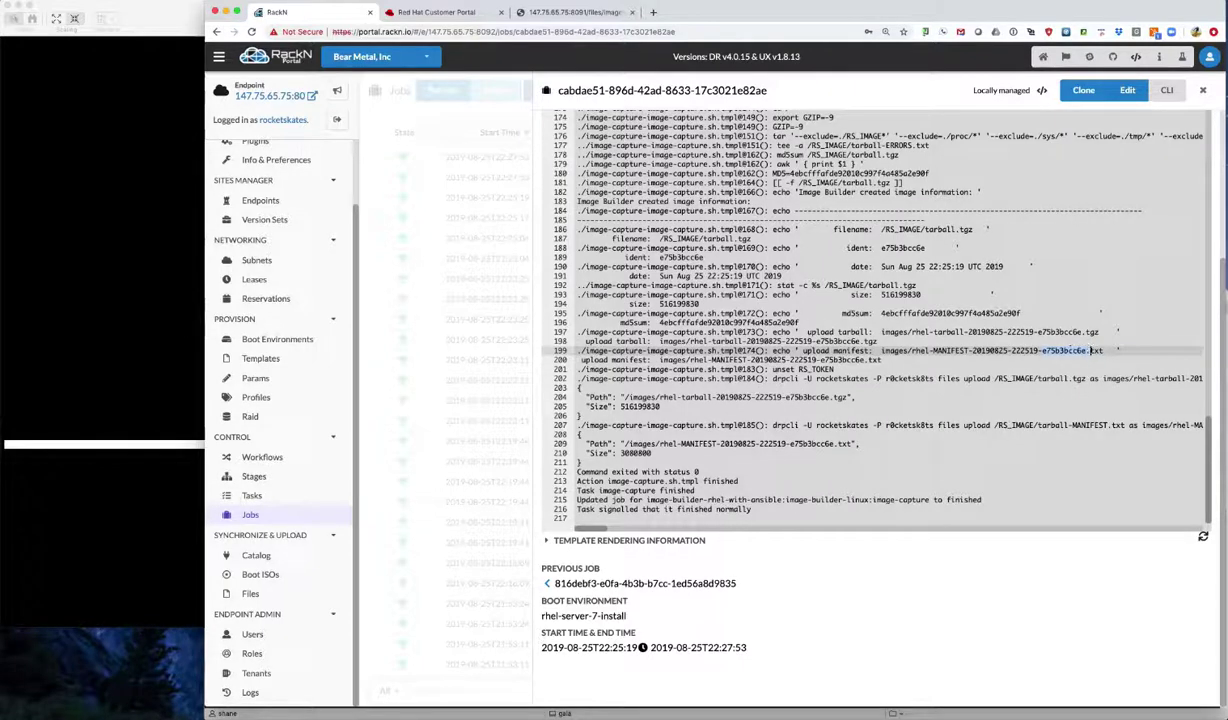
{"action": "left_click", "coordinate": [966, 331]}
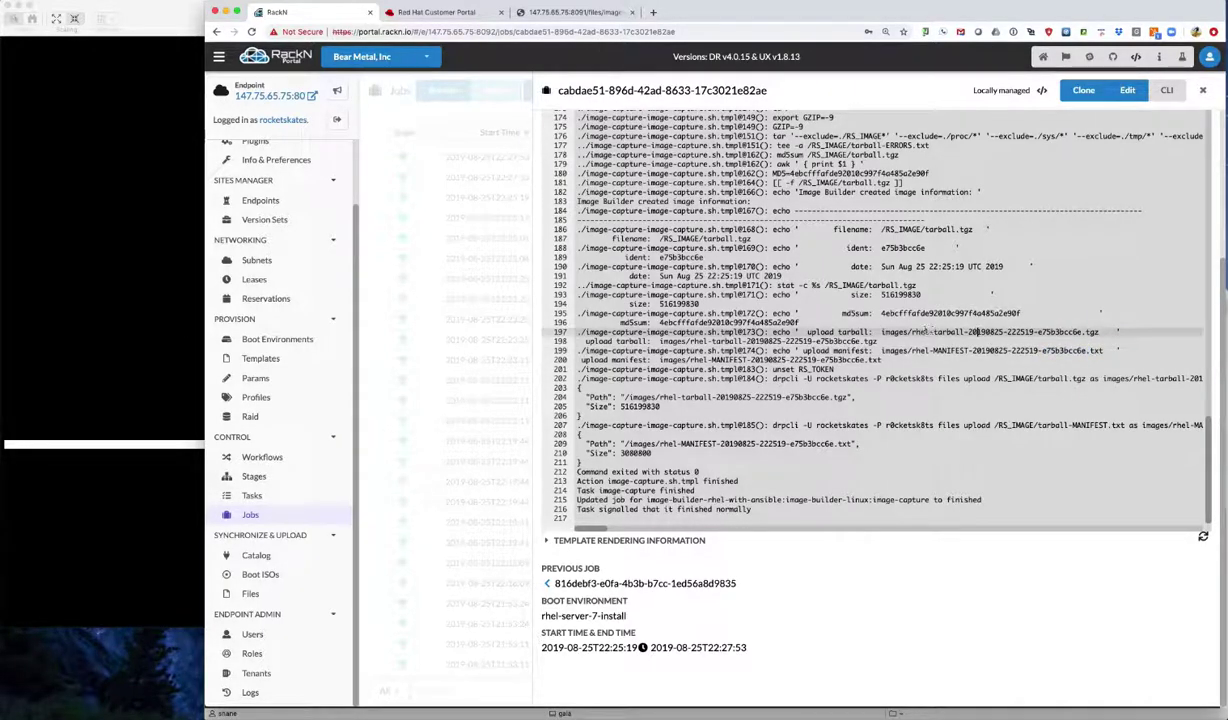
{"action": "left_click_drag", "start_coordinate": [911, 331], "coordinate": [1102, 331]}
{"action": "left_click", "coordinate": [572, 12]}
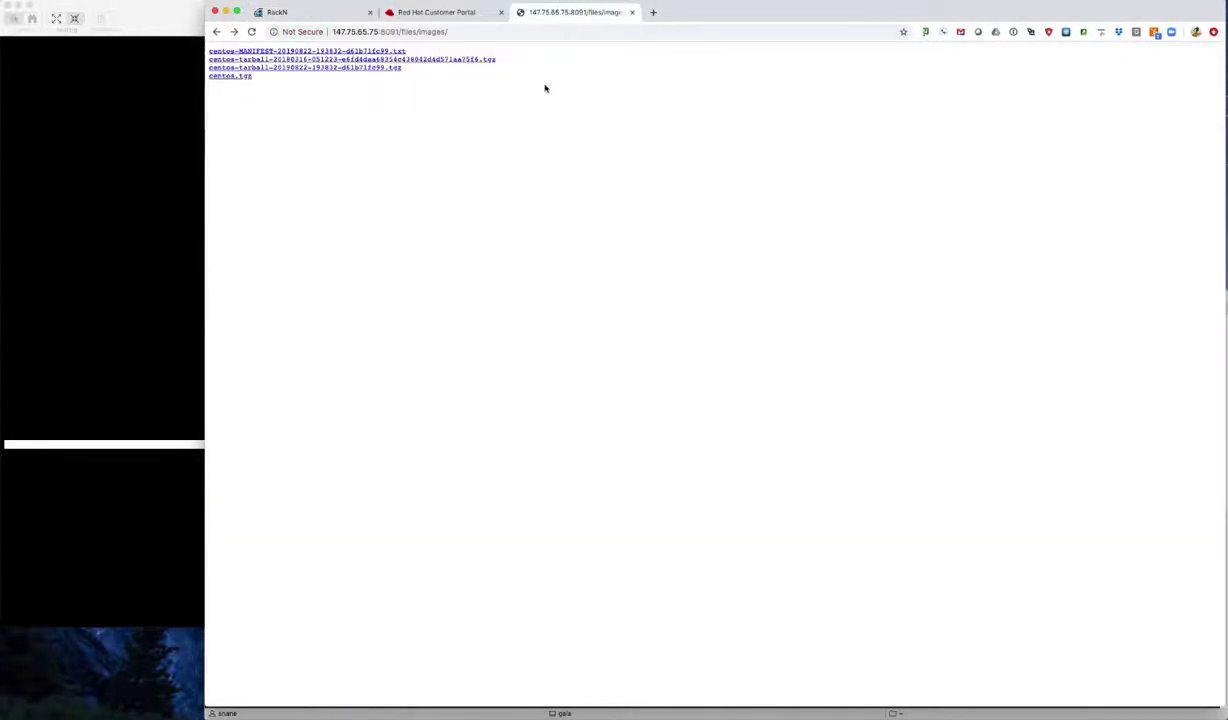
{"action": "left_click", "coordinate": [251, 32]}
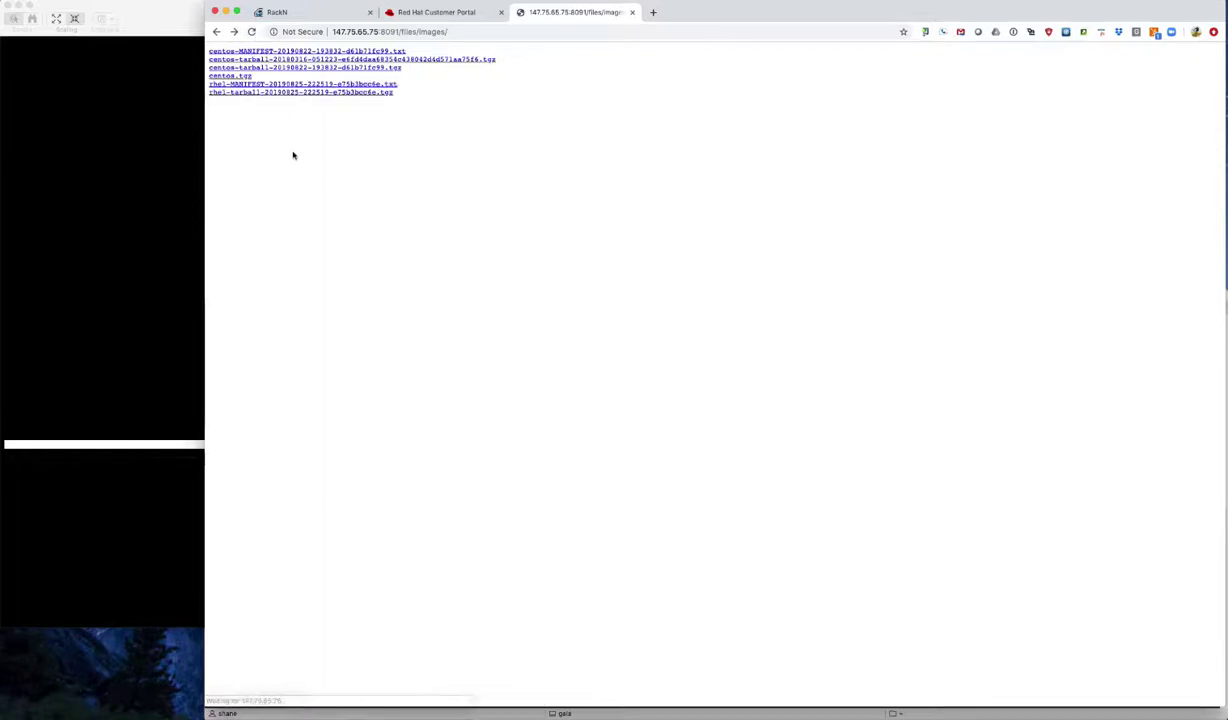
{"action": "right_click", "coordinate": [275, 96]}
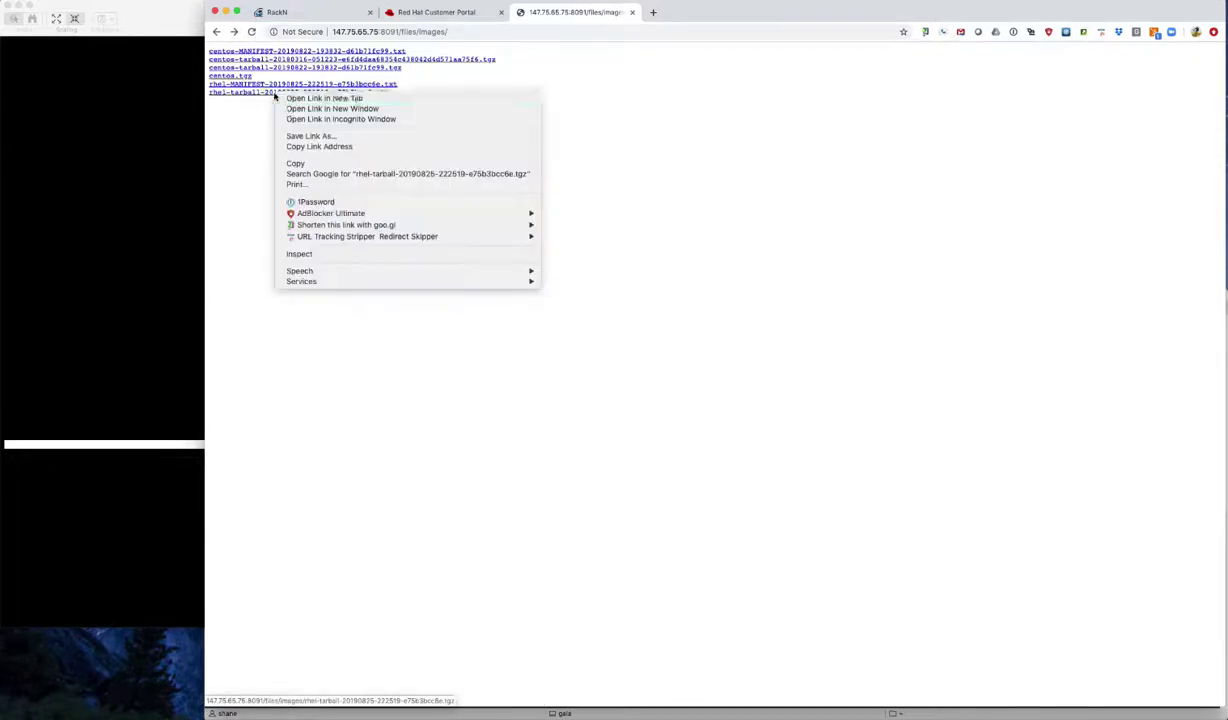
{"action": "left_click", "coordinate": [301, 147]}
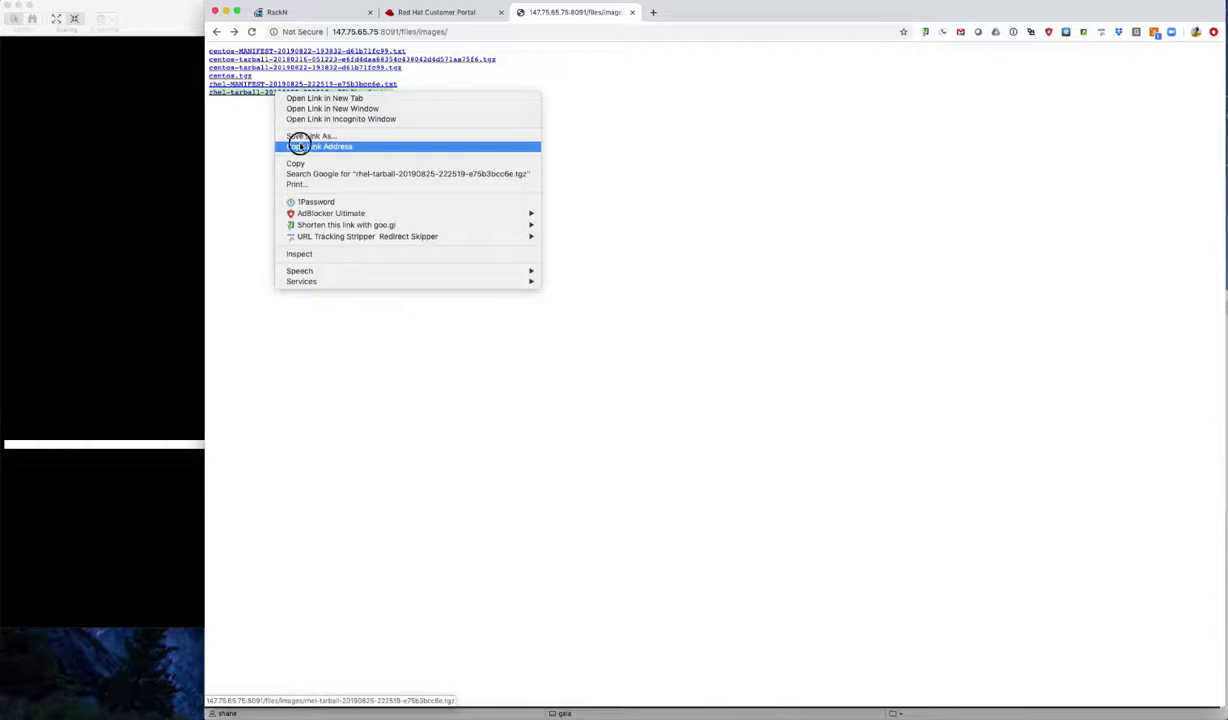
{"action": "left_click", "coordinate": [326, 16]}
{"action": "scroll", "coordinate": [265, 205], "scroll_direction": "up", "scroll_amount": 2}
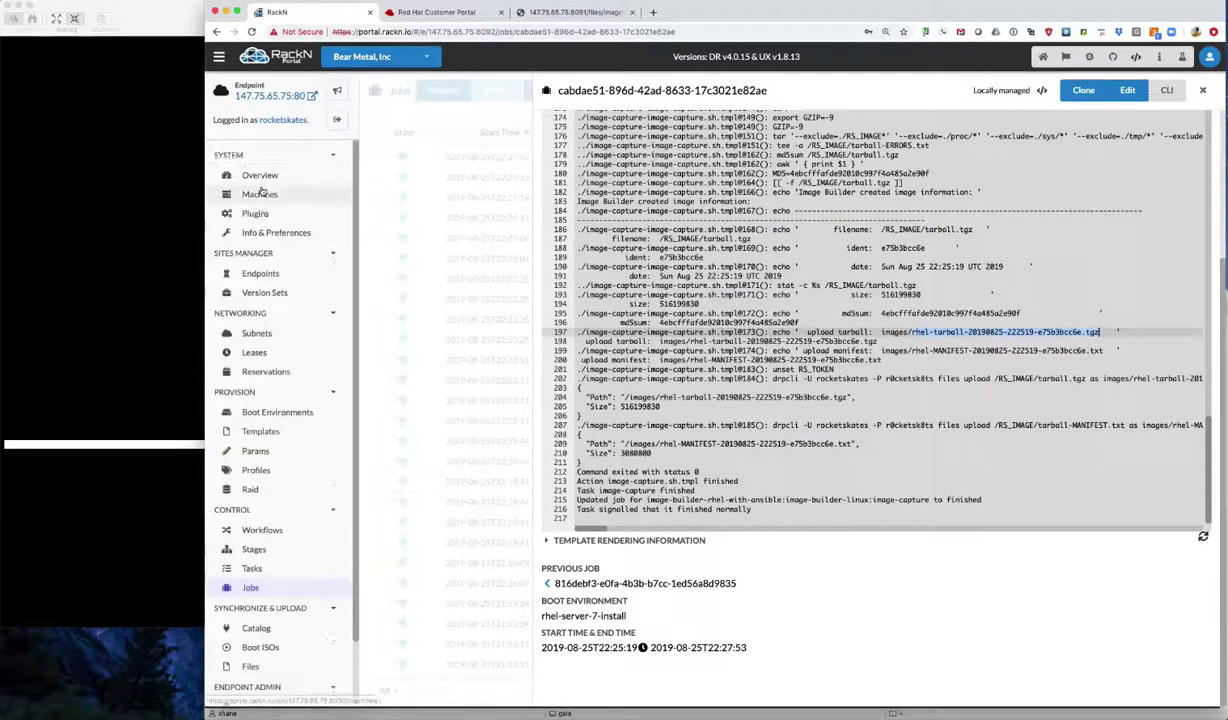
{"action": "left_click", "coordinate": [260, 195]}
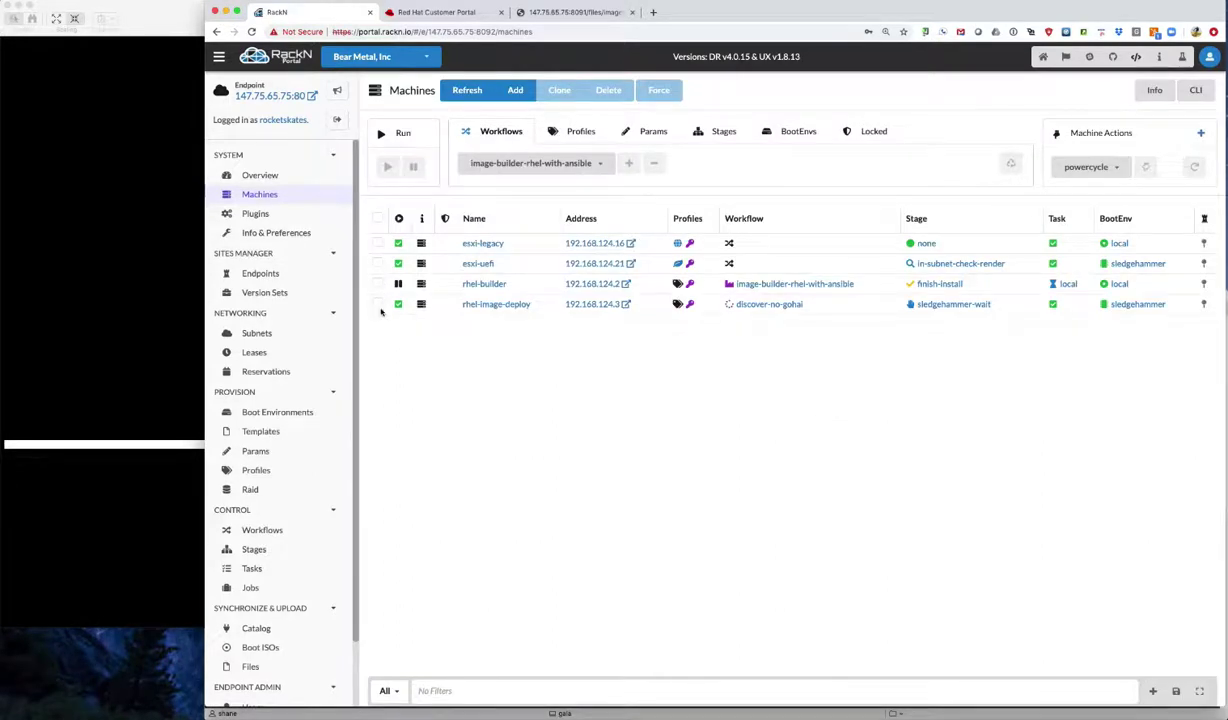
{"action": "left_click", "coordinate": [378, 304]}
{"action": "left_click", "coordinate": [689, 305]}
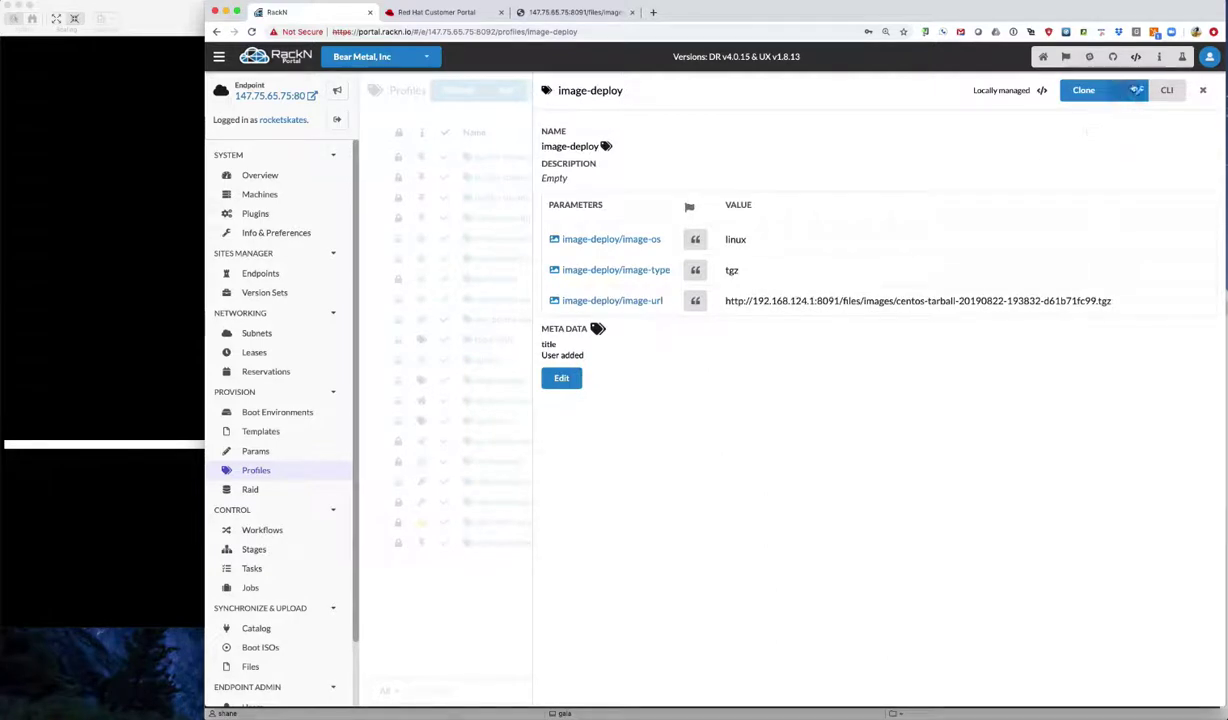
{"action": "left_click", "coordinate": [1127, 90]}
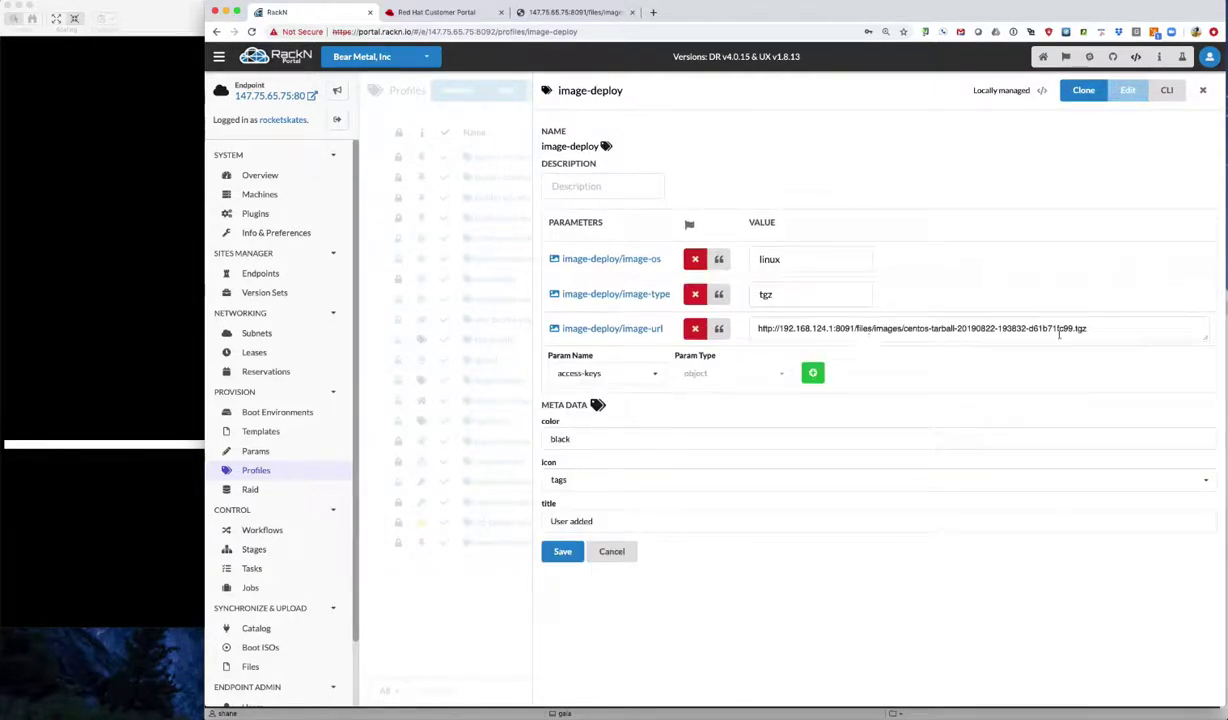
{"action": "left_click_drag", "start_coordinate": [1059, 331], "coordinate": [745, 329]}
{"action": "key", "text": "super+v"}
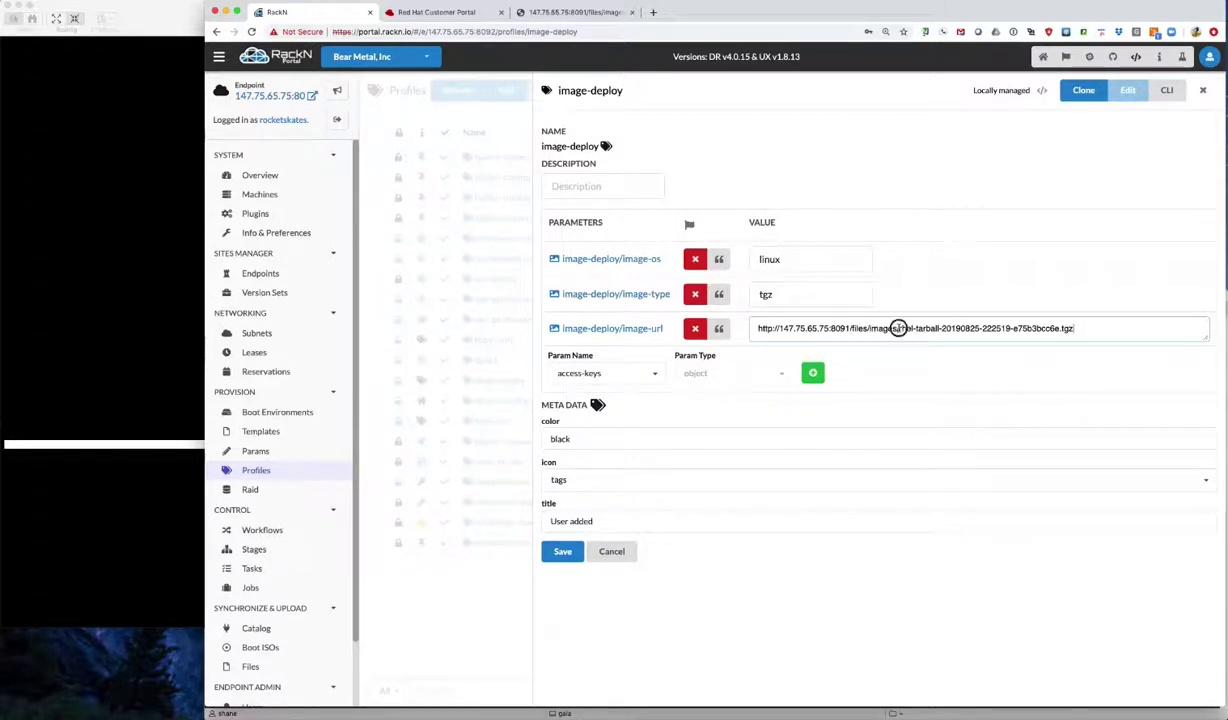
{"action": "left_click_drag", "start_coordinate": [898, 328], "coordinate": [1081, 328]}
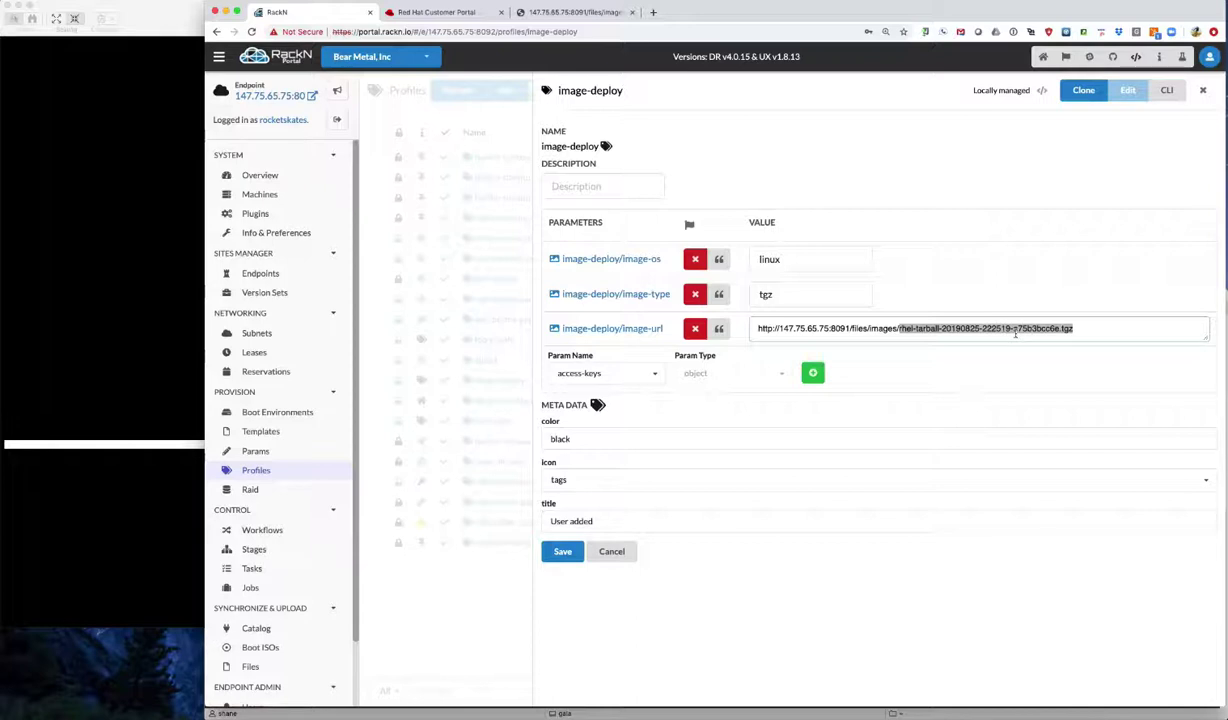
Set the image-deploy profile's color to purple and save the profile
{"action": "double_click", "coordinate": [600, 439]}
{"action": "type", "text": "purple"}
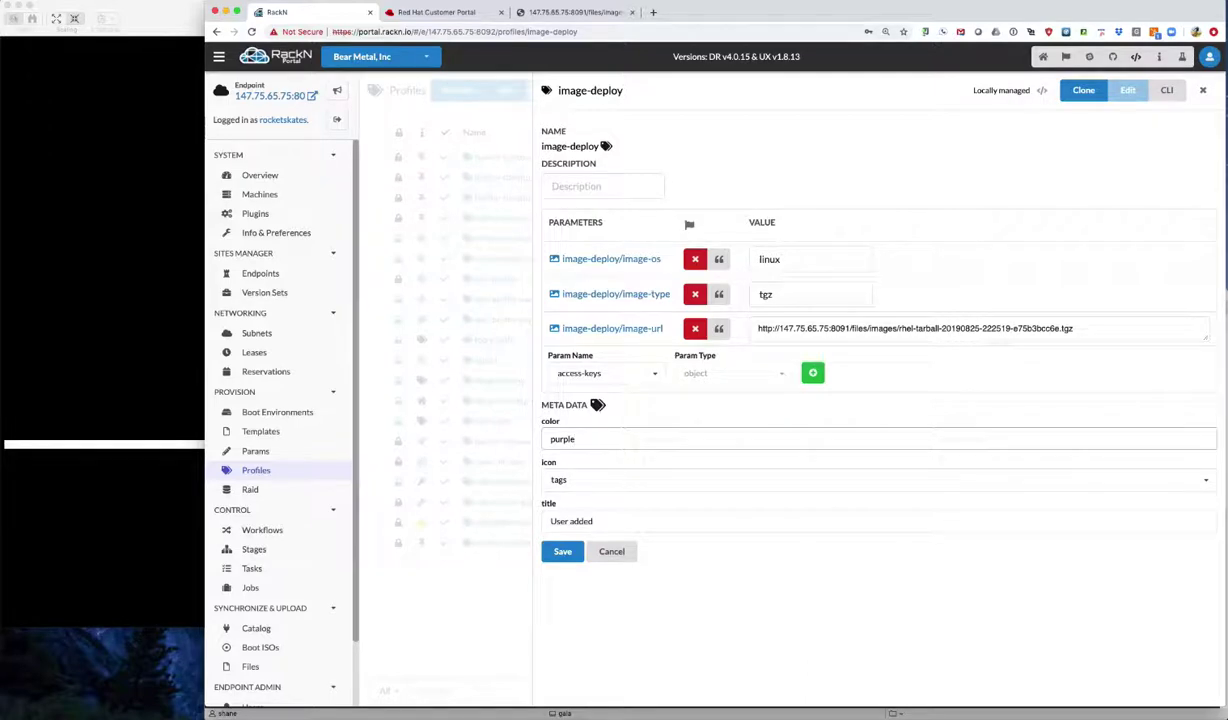
{"action": "left_click", "coordinate": [562, 551]}
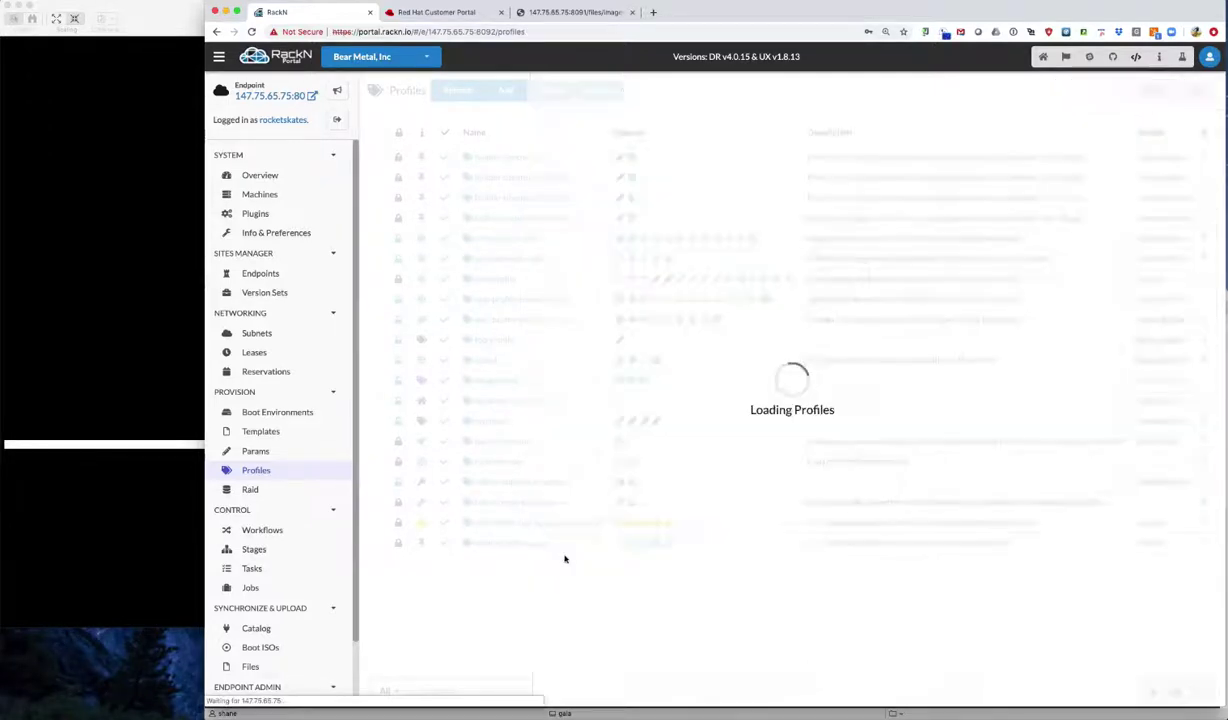
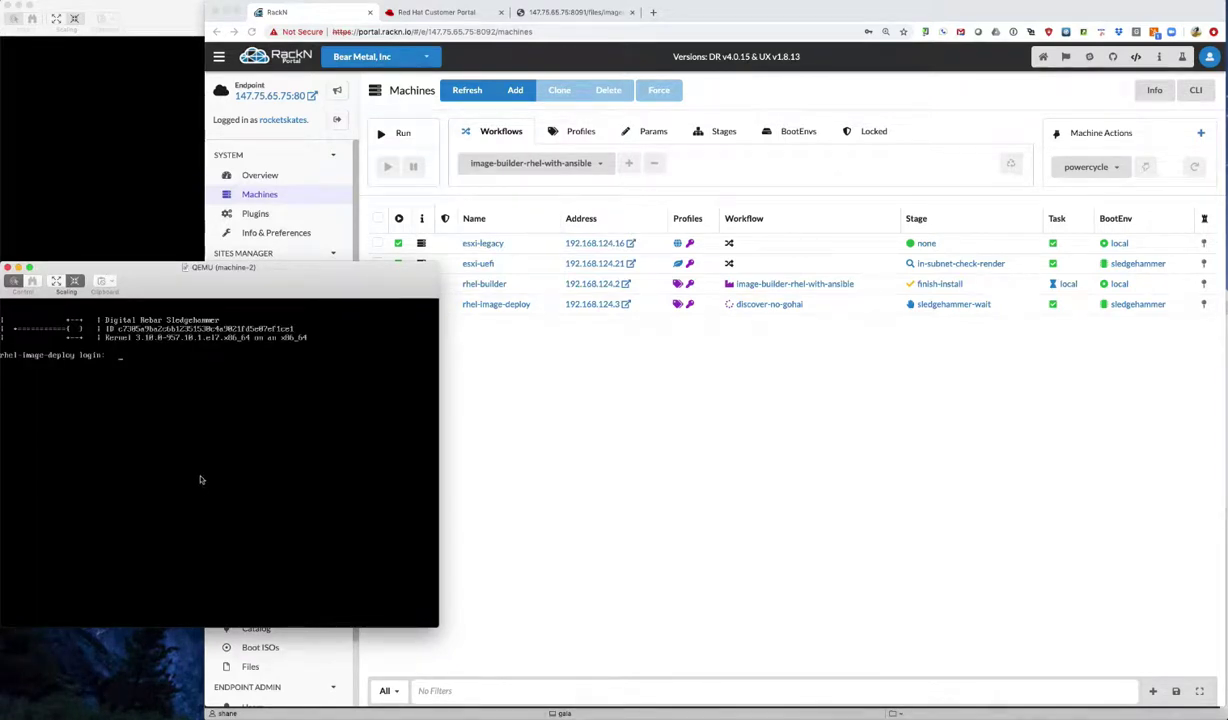
Select the rhel-image-deploy machine and choose image-deploy as the workflow to apply
{"action": "left_click", "coordinate": [615, 458]}
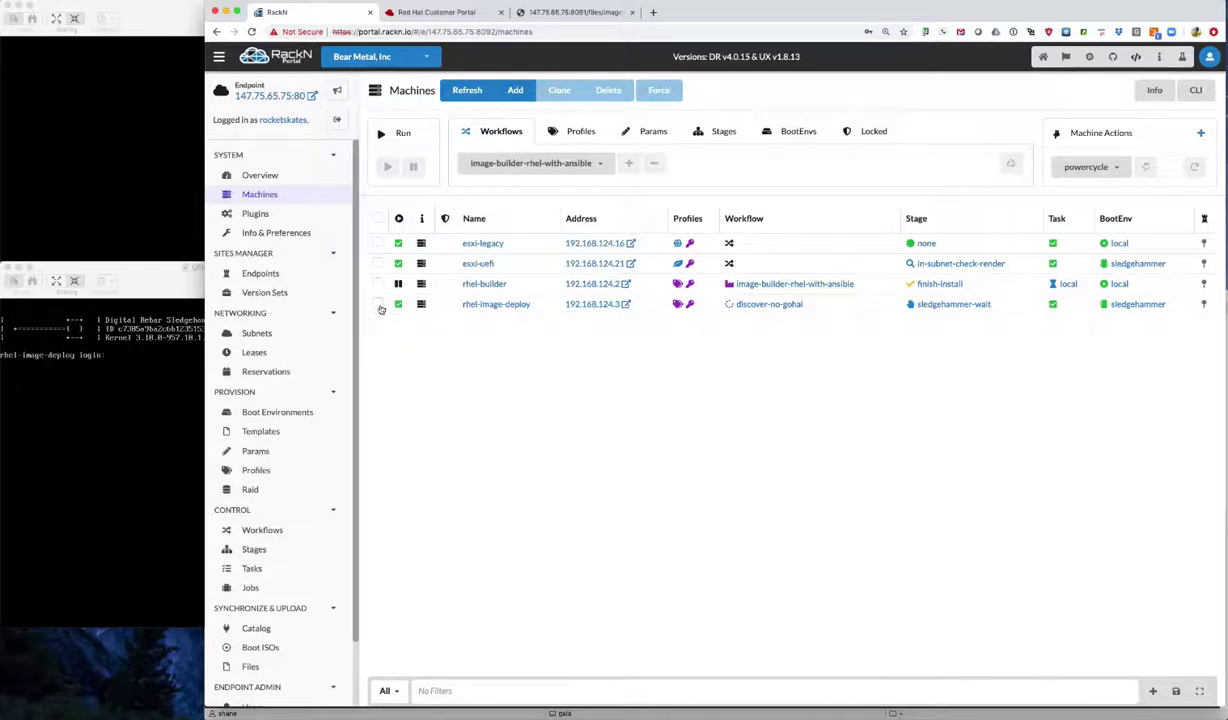
{"action": "left_click", "coordinate": [379, 305]}
{"action": "left_click", "coordinate": [535, 163]}
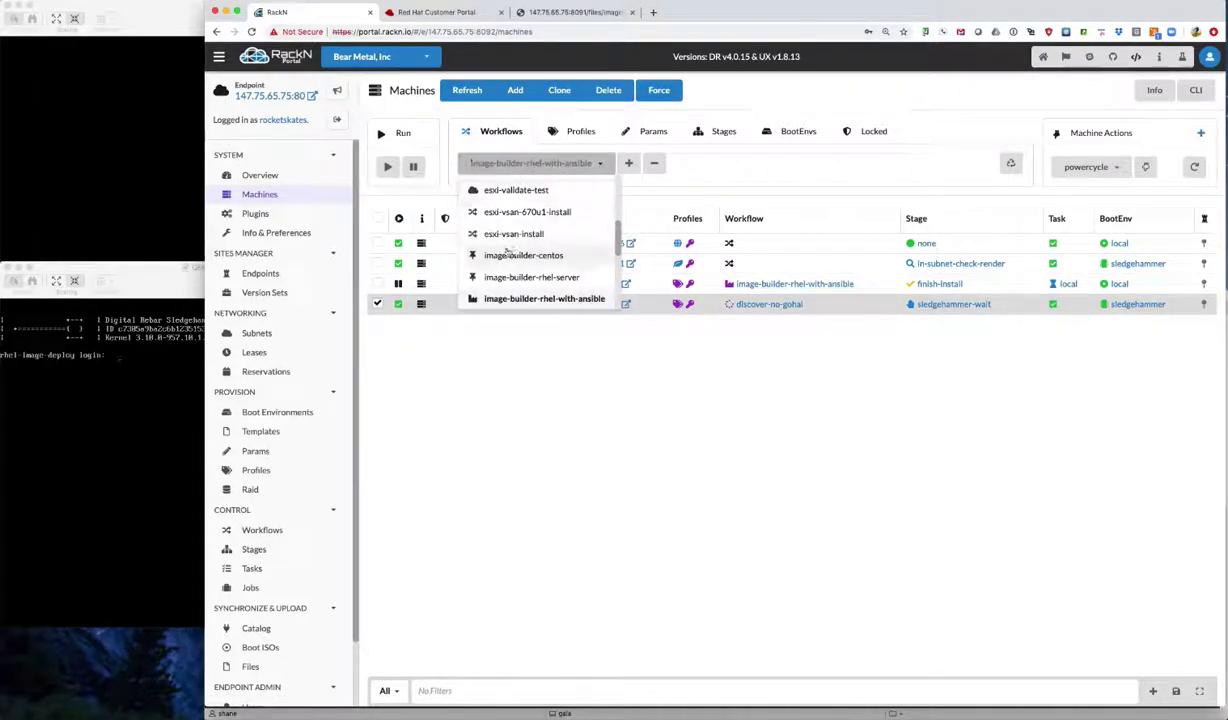
{"action": "scroll", "coordinate": [509, 255], "scroll_direction": "down", "scroll_amount": 2}
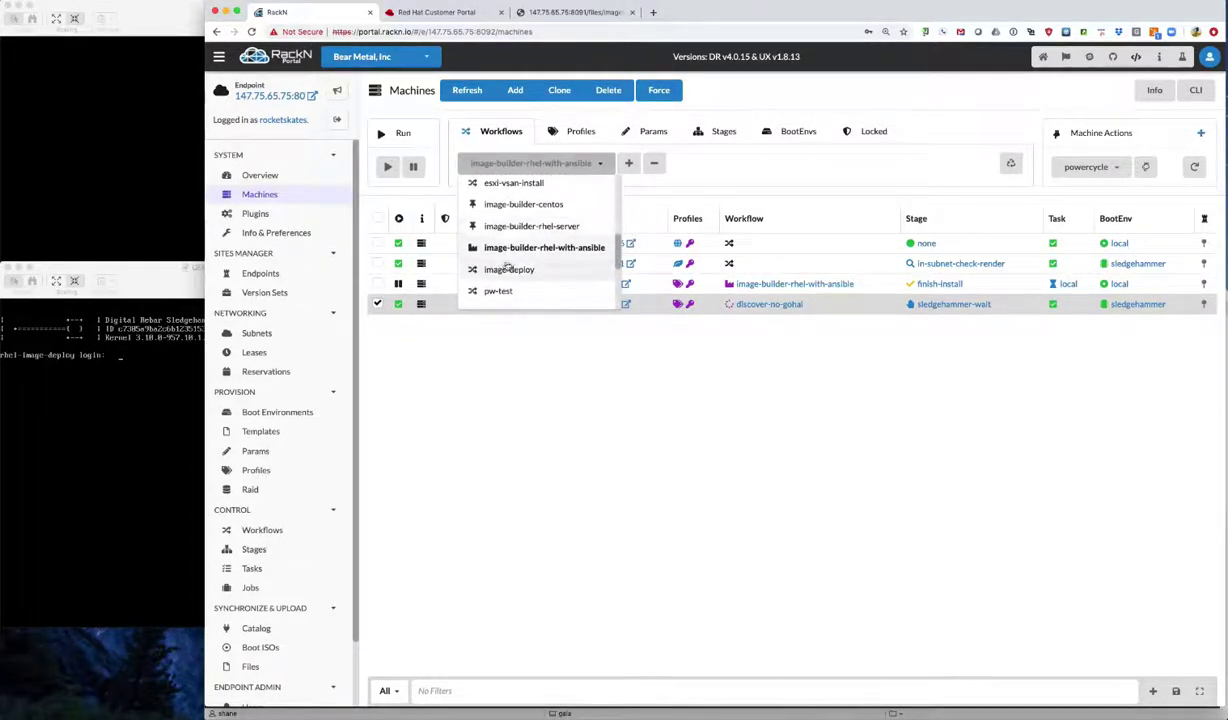
{"action": "left_click", "coordinate": [509, 269]}
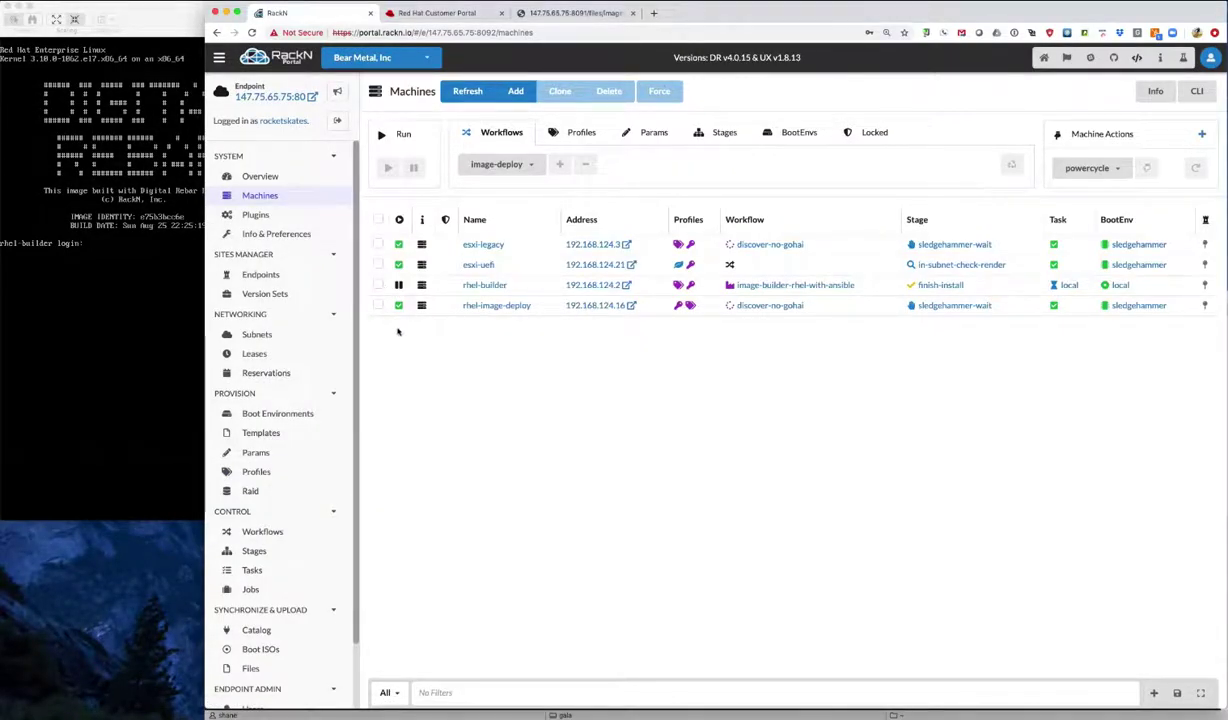
Check the target machine's QEMU console alongside the machine list, and assign the image-deploy workflow to rhel-image-deploy
{"action": "left_click", "coordinate": [68, 465]}
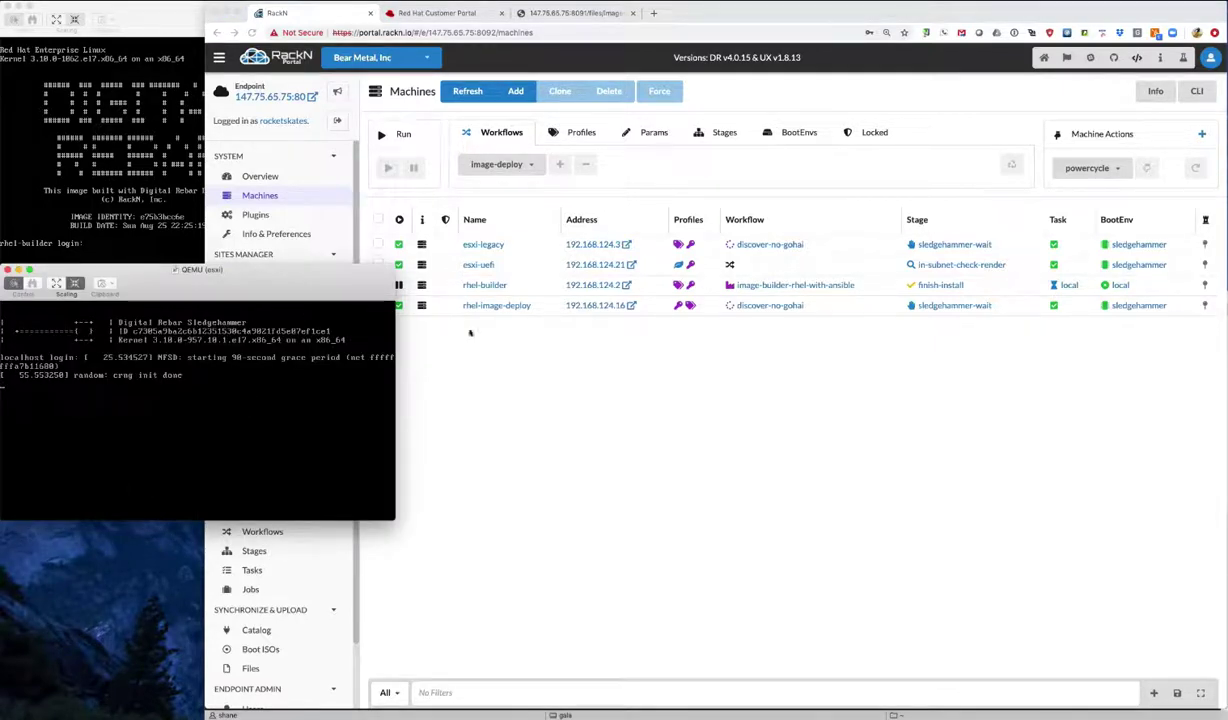
{"action": "left_click", "coordinate": [534, 353]}
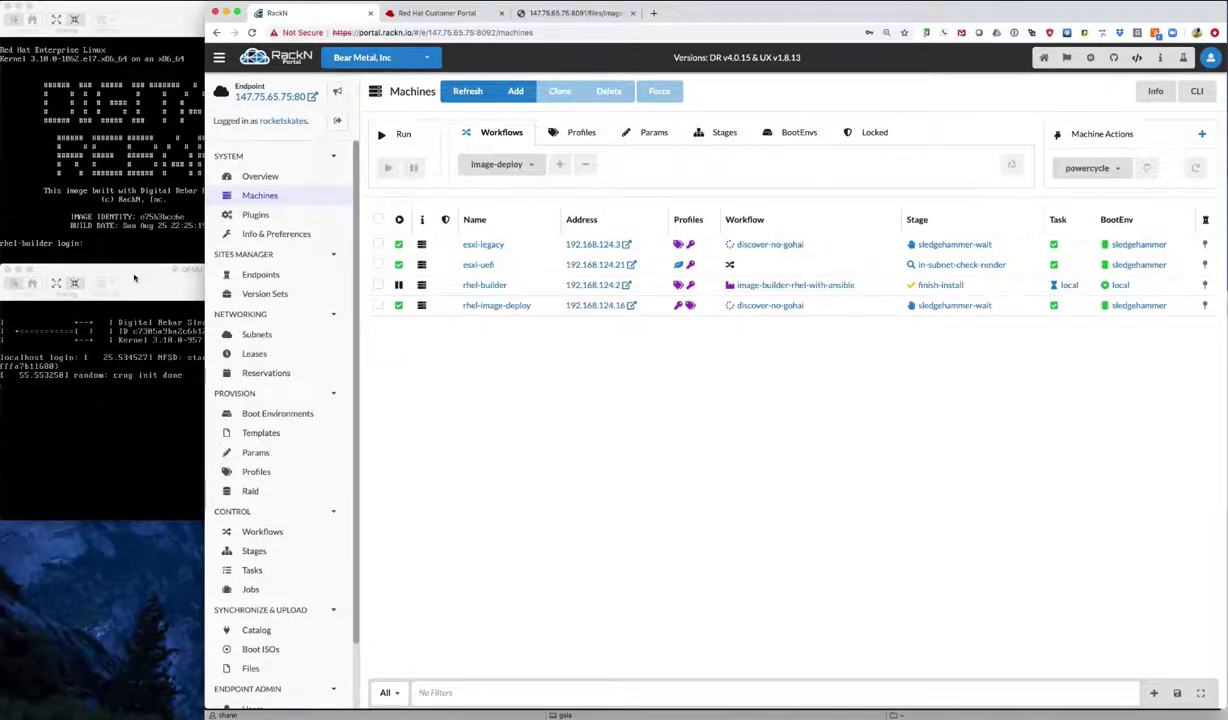
{"action": "left_click", "coordinate": [138, 269]}
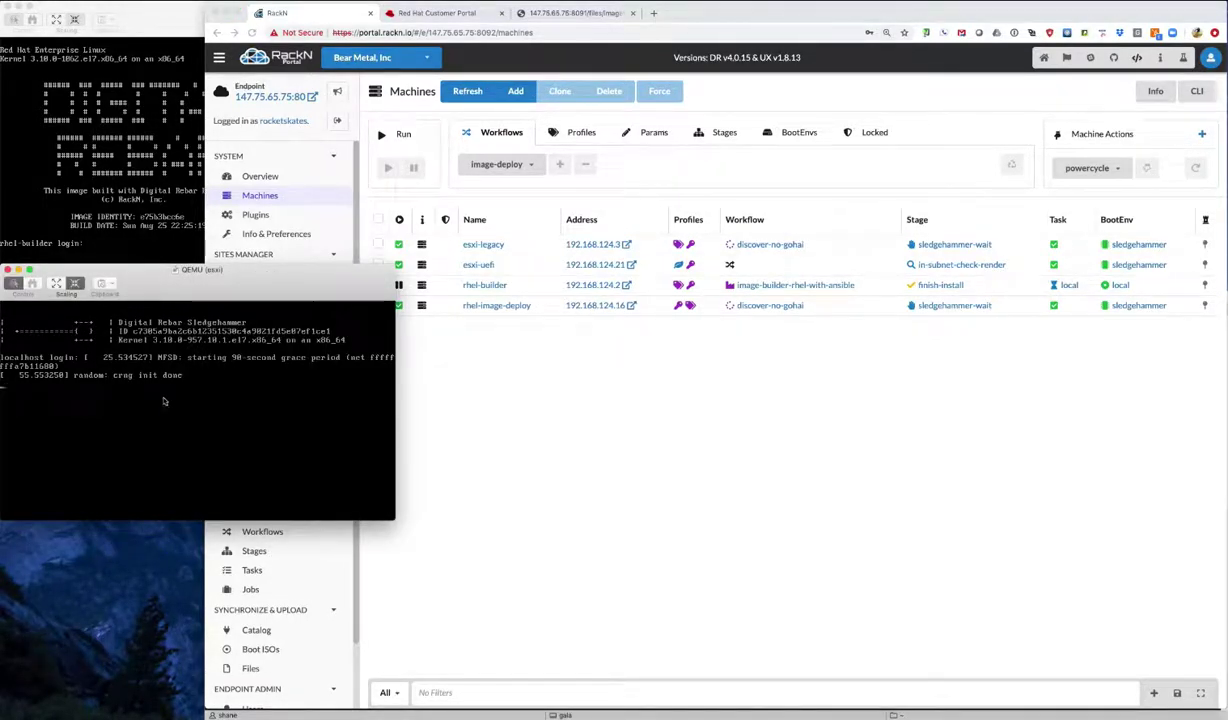
{"action": "left_click", "coordinate": [591, 421]}
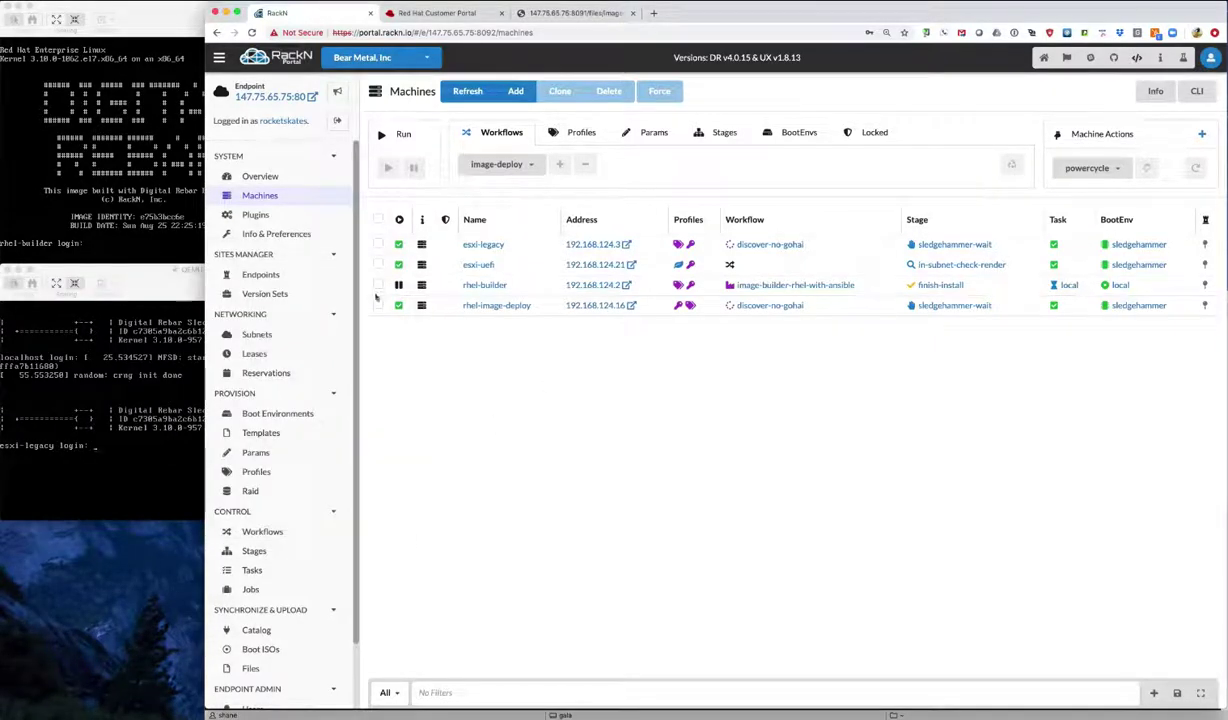
{"action": "left_click", "coordinate": [378, 305]}
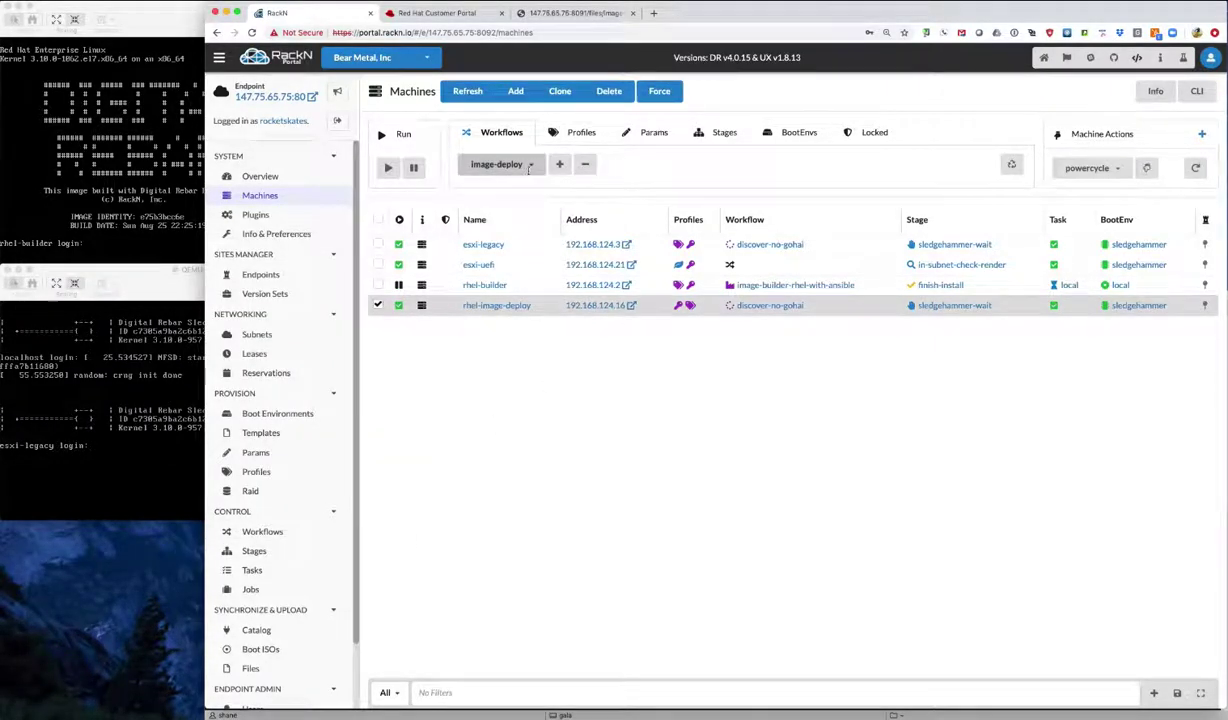
{"action": "left_click", "coordinate": [559, 164]}
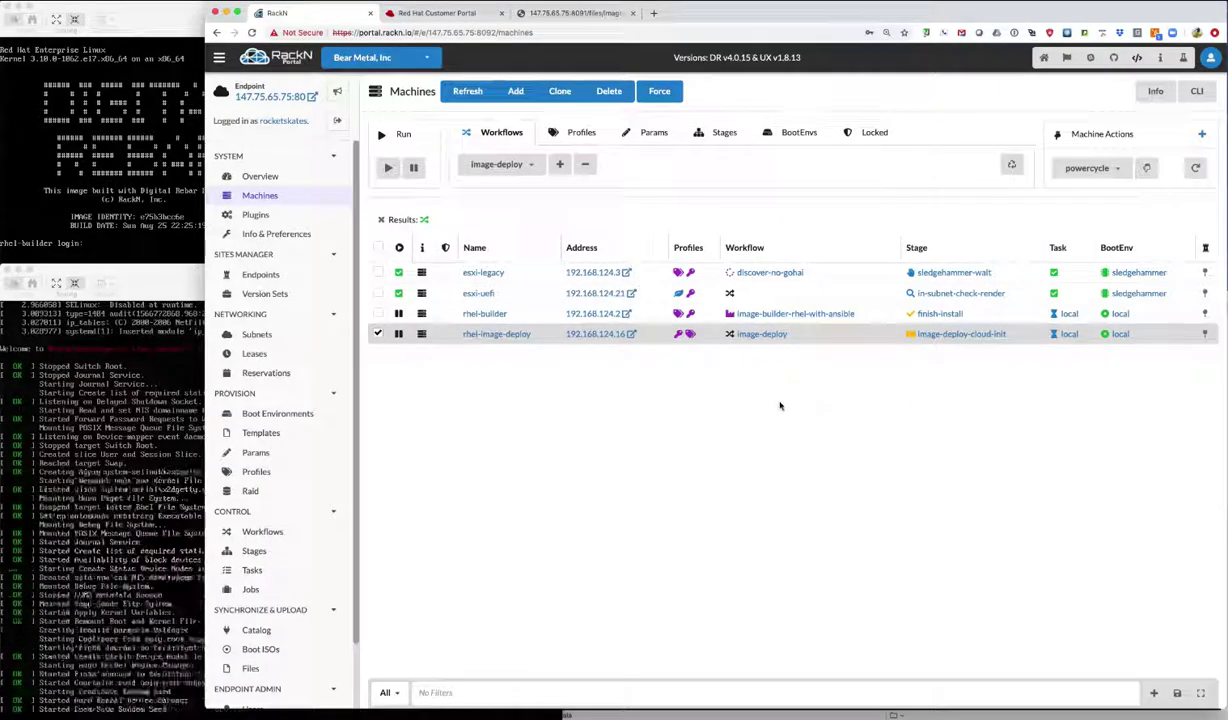
Check the rhel-image-deploy console, switch to the terminal and remove the stored host key for 192.168.124.16 with ssh-keygen -R
{"action": "left_click_drag", "start_coordinate": [205, 360], "coordinate": [562, 362]}
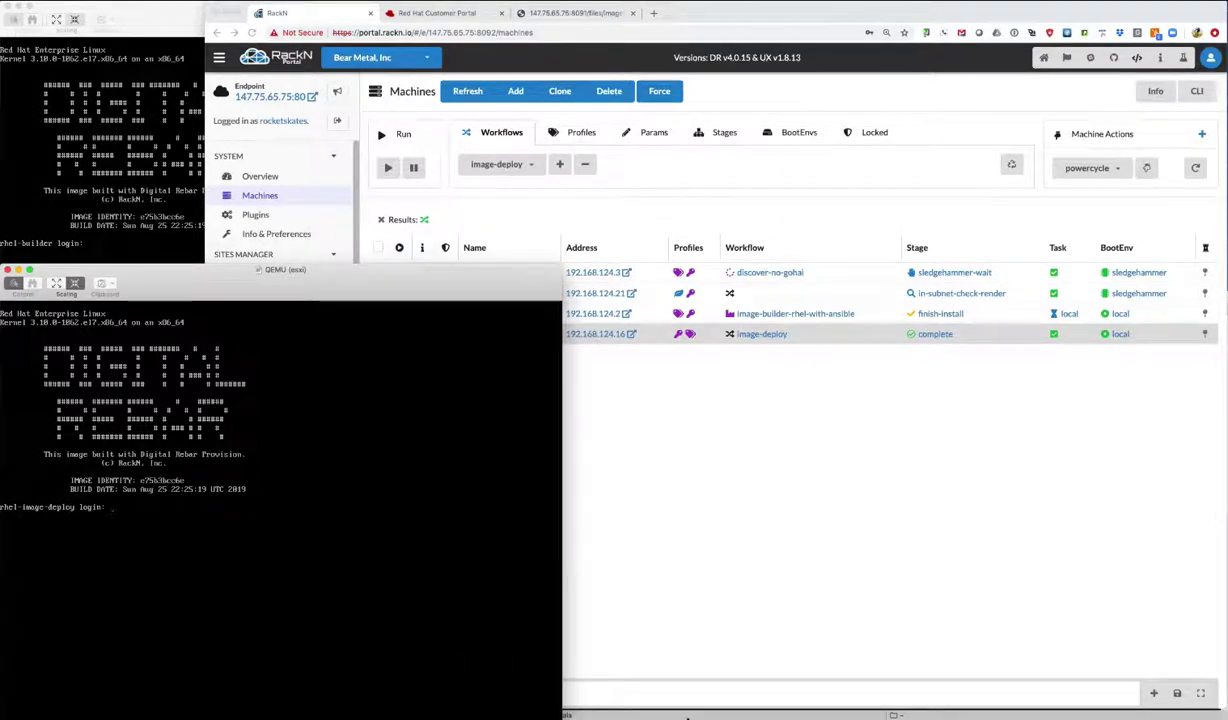
{"action": "key", "text": "super+Tab"}
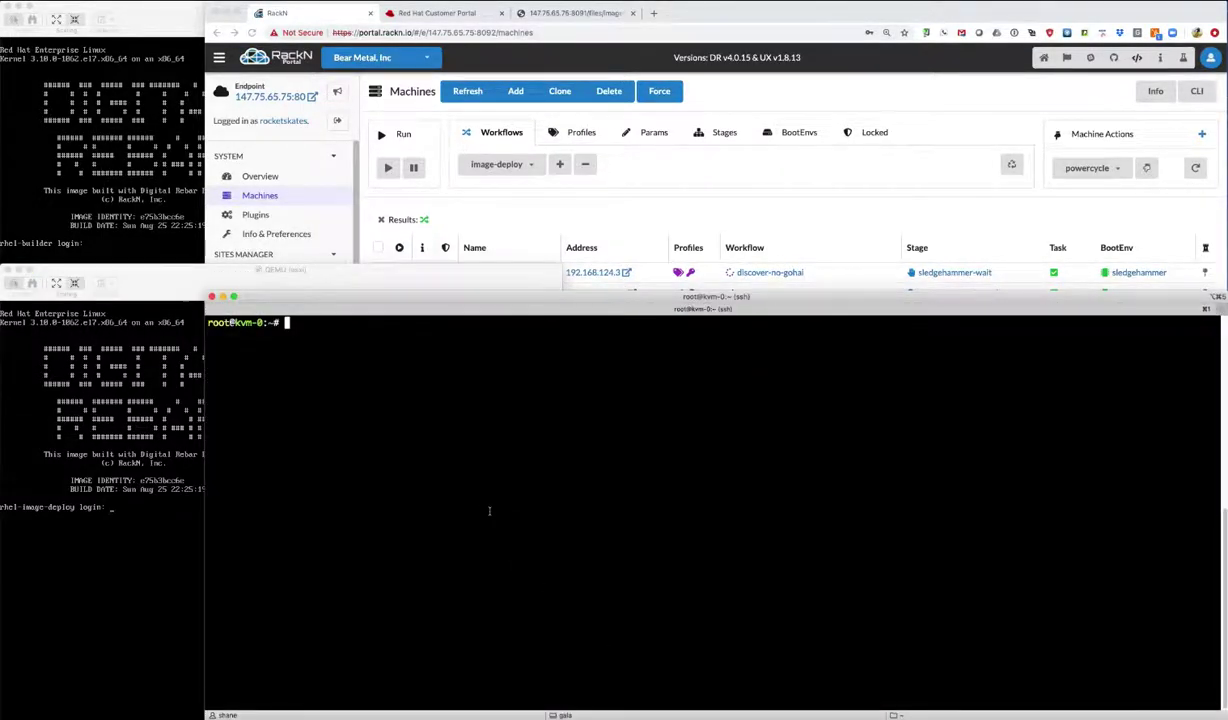
{"action": "type", "text": "ssh-key"}
{"action": "key", "text": "Up"}
{"action": "key", "text": "alt+Right"}
{"action": "key", "text": "alt+Right"}
{"action": "key", "text": "alt+Right"}
{"action": "key", "text": "alt+Right"}
{"action": "key", "text": "alt+Right"}
{"action": "key", "text": "alt+Right"}
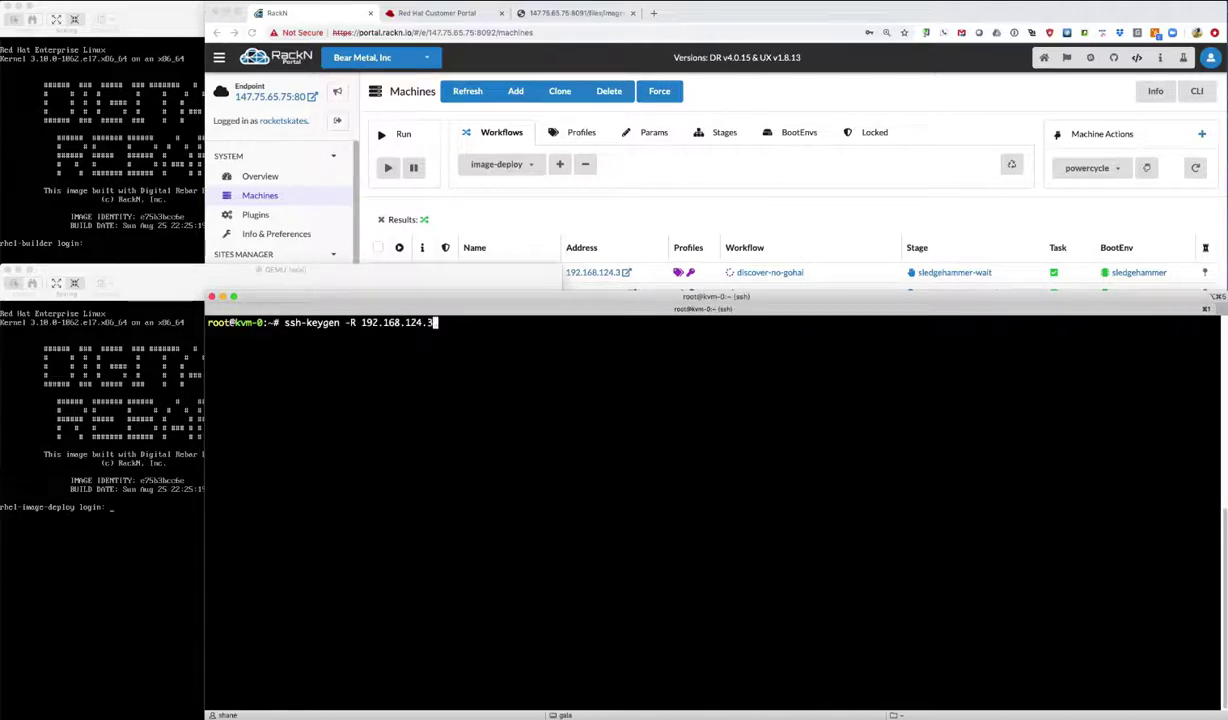
{"action": "key", "text": "Right"}
{"action": "key", "text": "Delete"}
{"action": "type", "text": "16"}
{"action": "key", "text": "Return"}
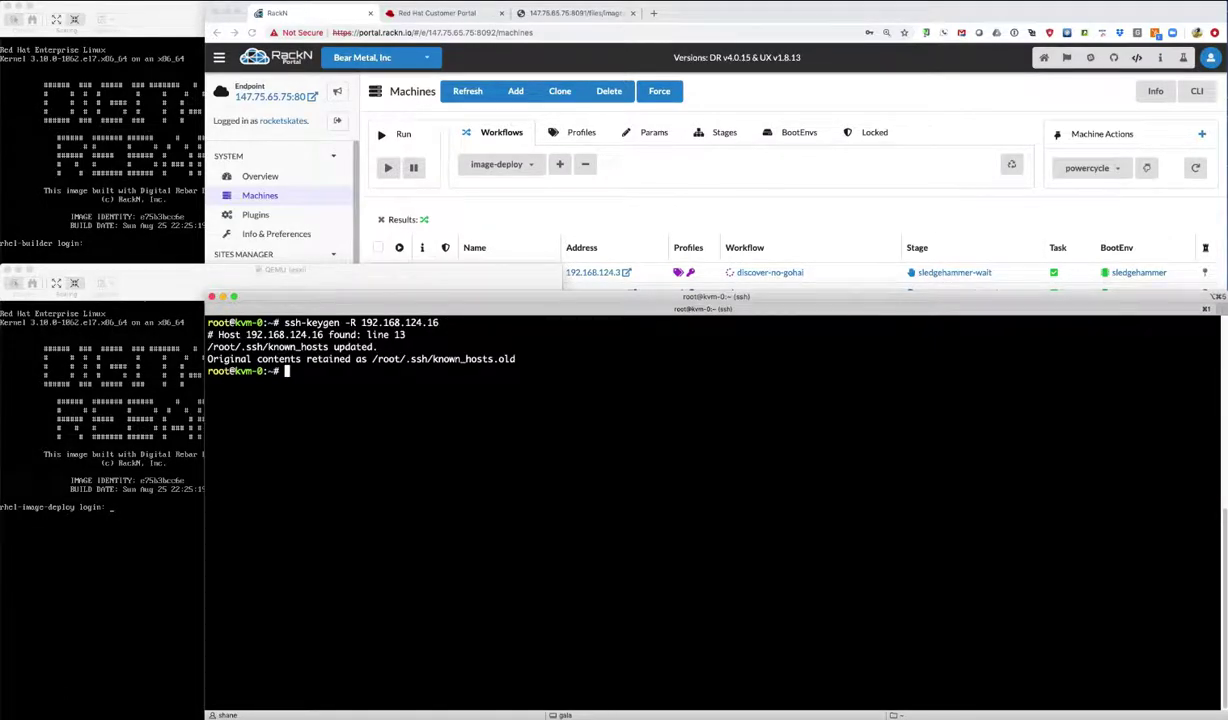
{"action": "key", "text": "Up"}
{"action": "key", "text": "Up"}
{"action": "key", "text": "ctrl+a"}
{"action": "key", "text": "Up"}
{"action": "key", "text": "Up"}
{"action": "type", "text": "6"}
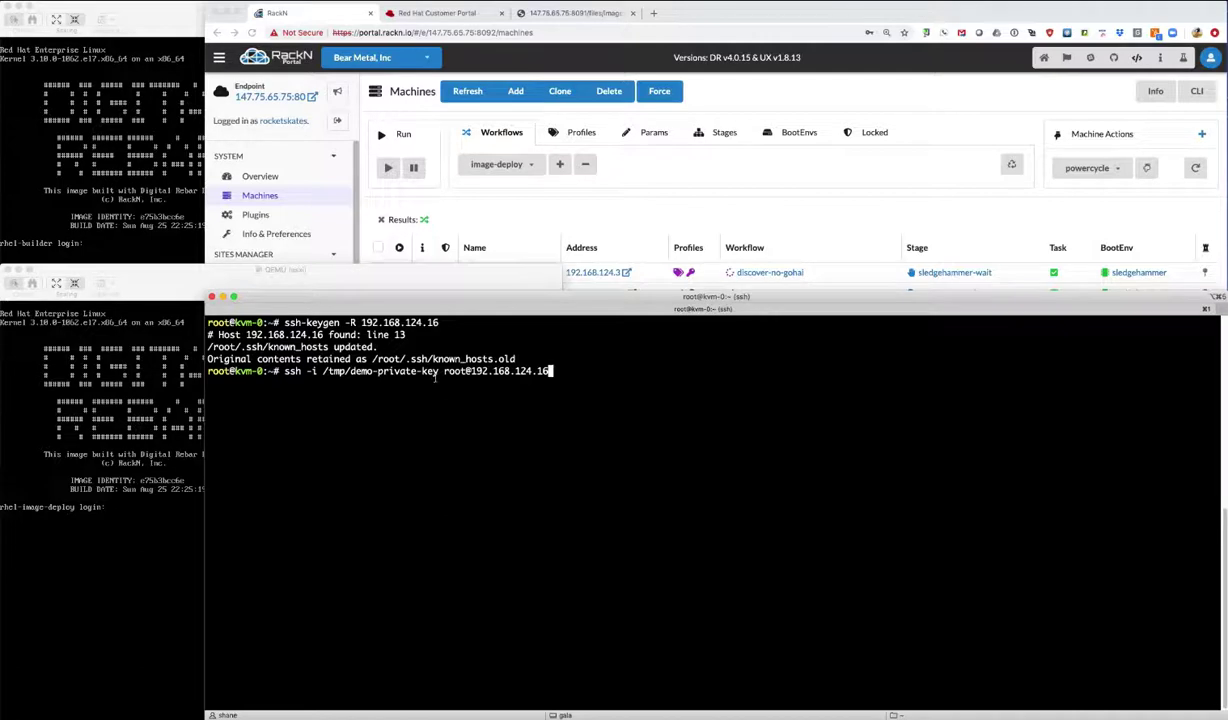
{"action": "key", "text": "Return"}
{"action": "type", "text": "yes"}
{"action": "key", "text": "Return"}
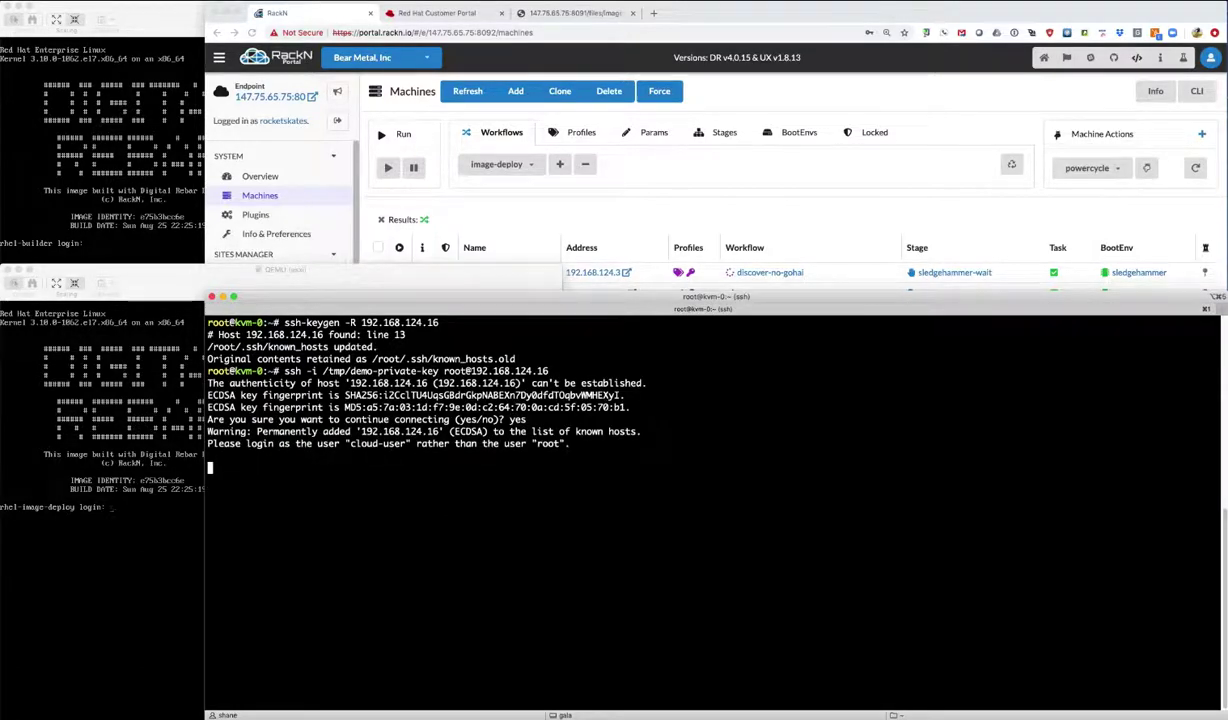
{"action": "key", "text": "Return"}
{"action": "key", "text": "Return"}
{"action": "key", "text": "Up"}
{"action": "key", "text": "ctrl+a"}
{"action": "key", "text": "Right"}
{"action": "key", "text": "Right"}
{"action": "key", "text": "Right"}
{"action": "key", "text": "Right"}
{"action": "key", "text": "Right"}
{"action": "key", "text": "Right"}
{"action": "key", "text": "Right"}
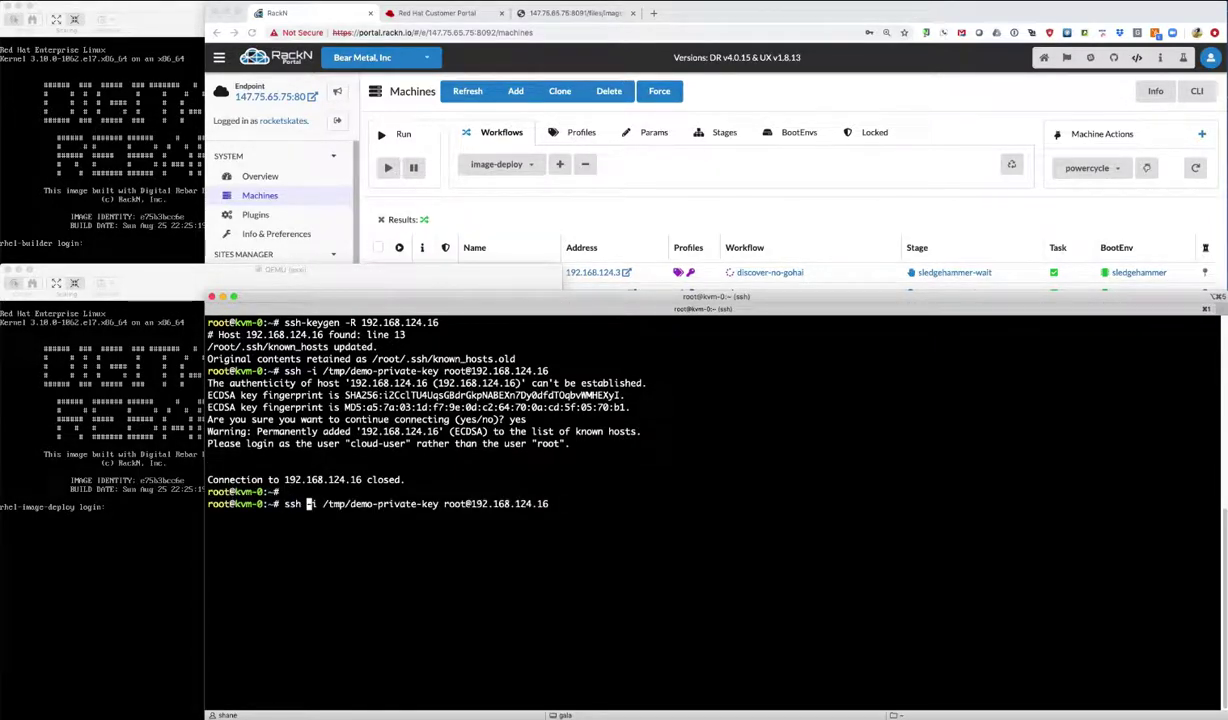
{"action": "key", "text": "Right"}
{"action": "key", "text": "Right"}
{"action": "key", "text": "Right"}
{"action": "key", "text": "Right"}
{"action": "key", "text": "Right"}
{"action": "key", "text": "Right"}
{"action": "key", "text": "Right"}
{"action": "key", "text": "Right"}
{"action": "key", "text": "Right"}
{"action": "key", "text": "Right"}
{"action": "key", "text": "Right"}
{"action": "key", "text": "Right"}
{"action": "key", "text": "Right"}
{"action": "key", "text": "Right"}
{"action": "key", "text": "Right"}
{"action": "key", "text": "Right"}
{"action": "key", "text": "Right"}
{"action": "key", "text": "Right"}
{"action": "key", "text": "Right"}
{"action": "key", "text": "Right"}
{"action": "key", "text": "Delete"}
{"action": "key", "text": "Delete"}
{"action": "key", "text": "Delete"}
{"action": "key", "text": "Delete"}
{"action": "type", "text": "cloud-user"}
{"action": "key", "text": "Return"}
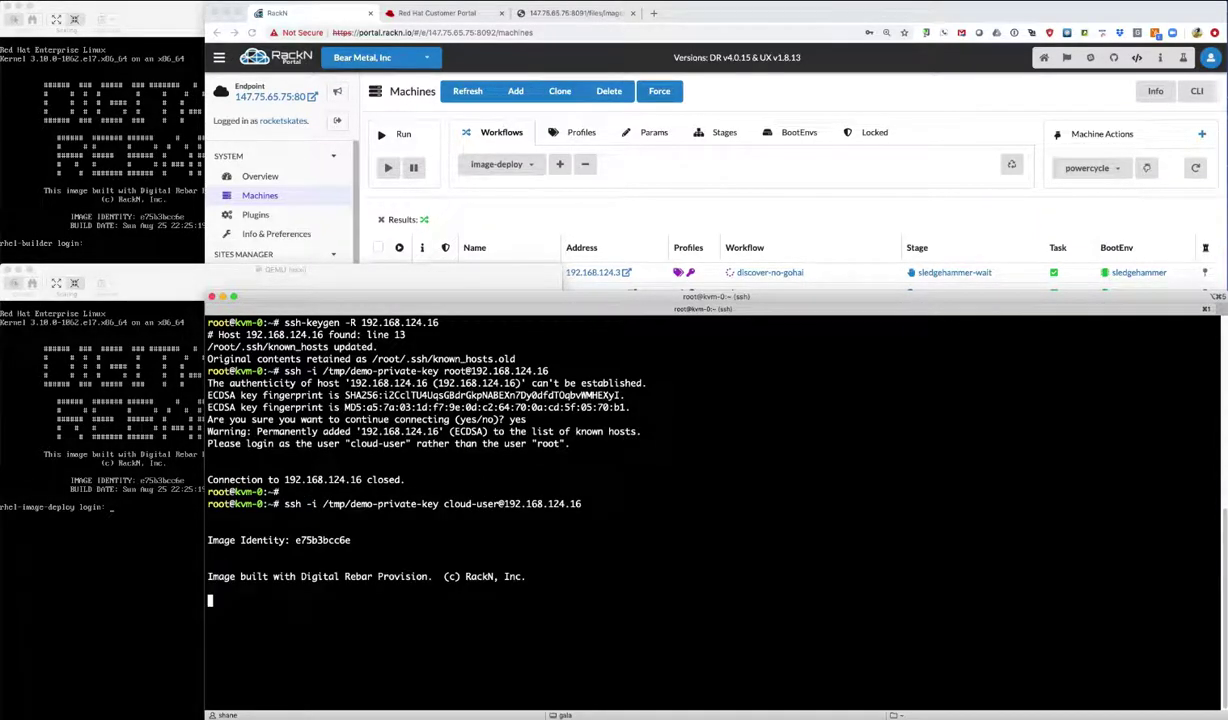
{"action": "key", "text": "Return"}
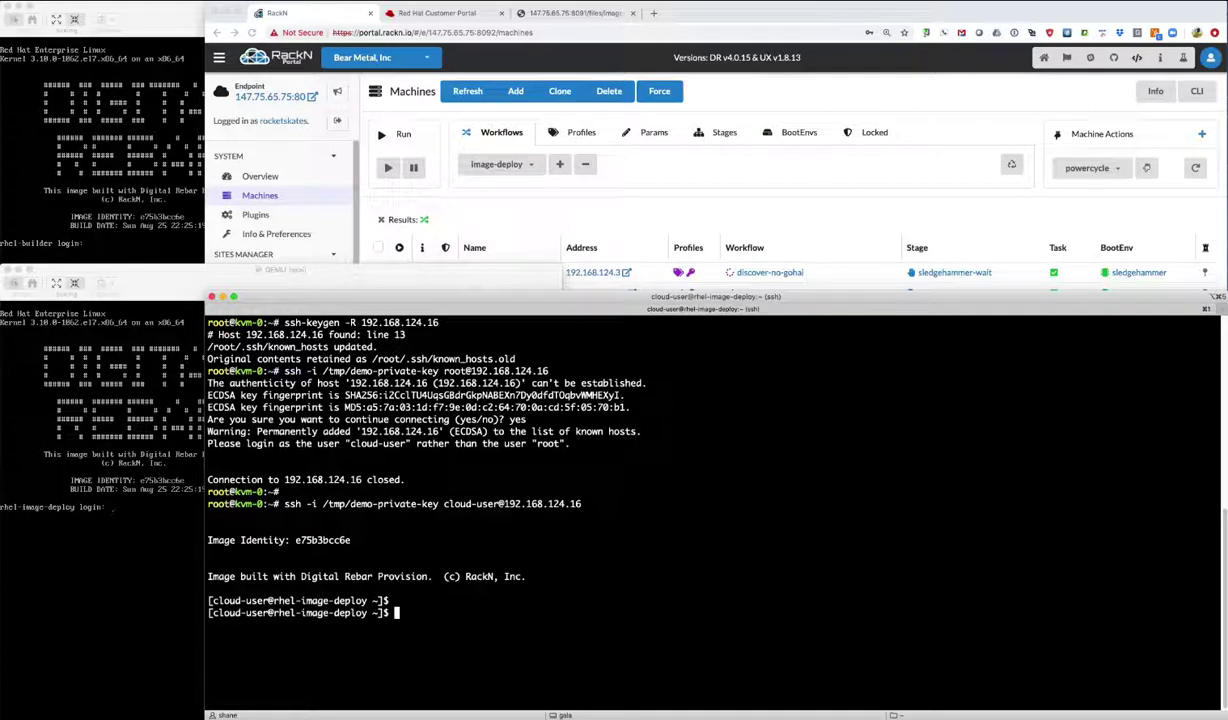
Switch to the root account on rhel-image-deploy with su - and enter the root password
{"action": "type", "text": "su -"}
{"action": "key", "text": "Return"}
{"action": "key", "text": "Return"}
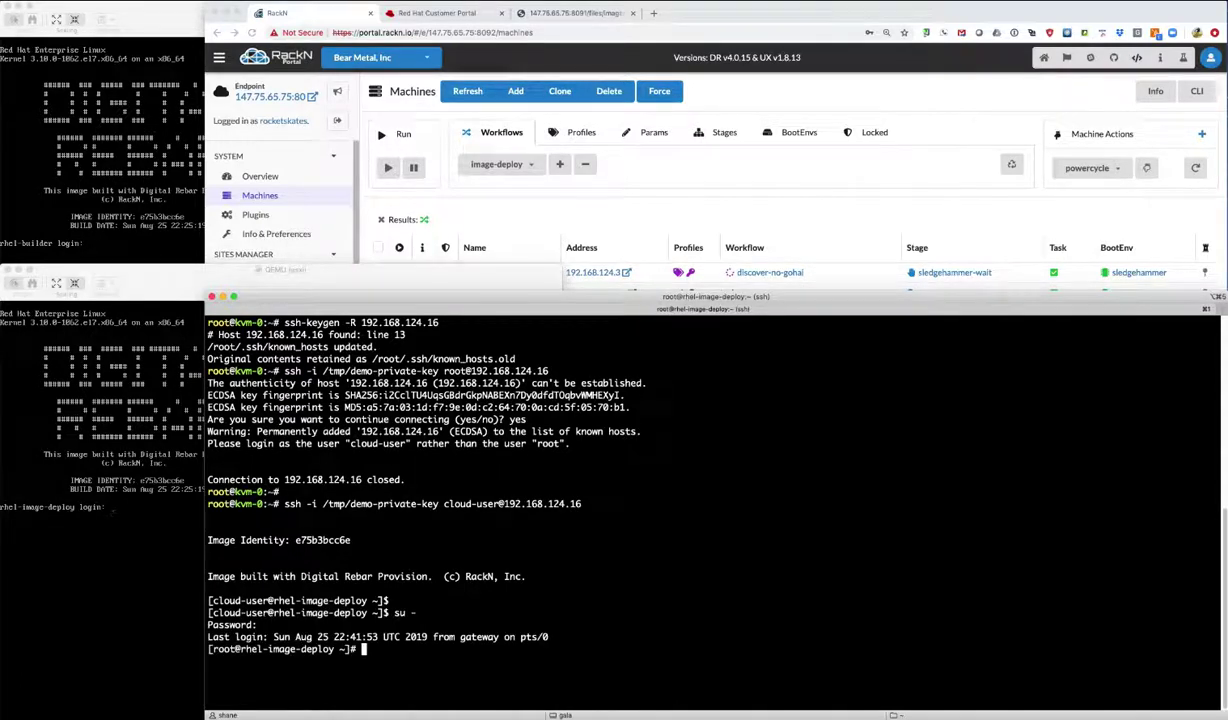
{"action": "key", "text": "Return"}
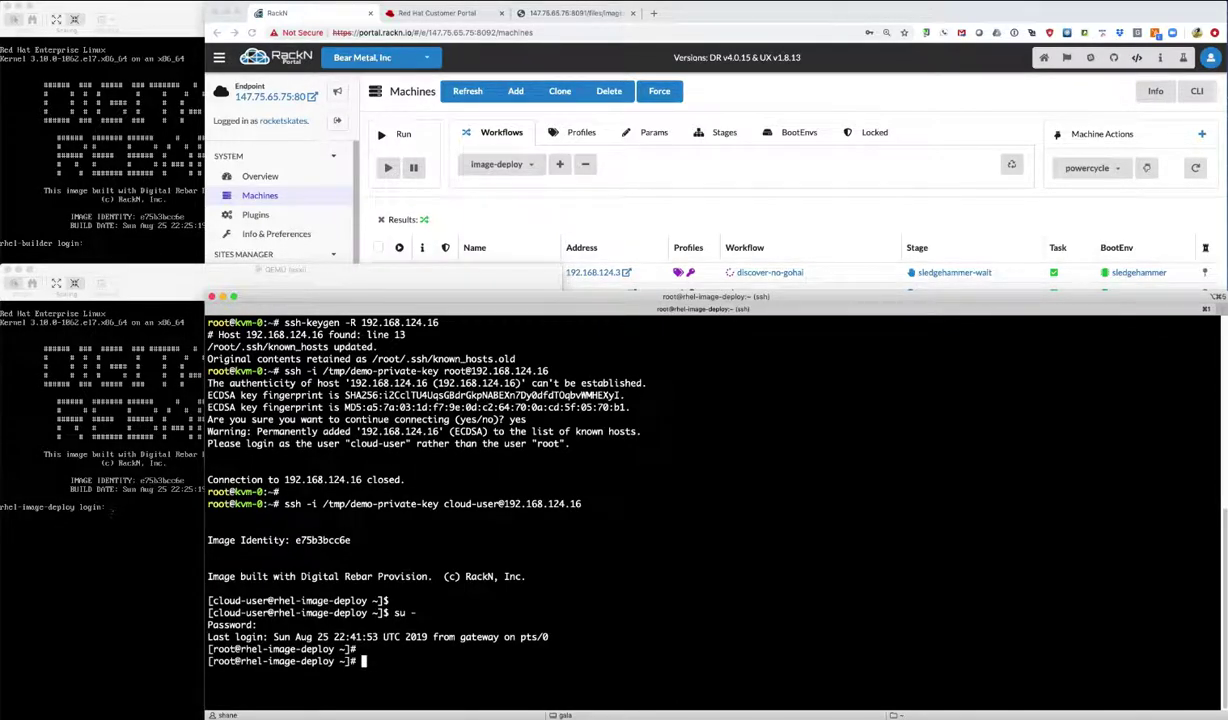
Display /etc/os-release on the deployed machine and examine the operating system name
{"action": "type", "text": "cat /etc/os-release"}
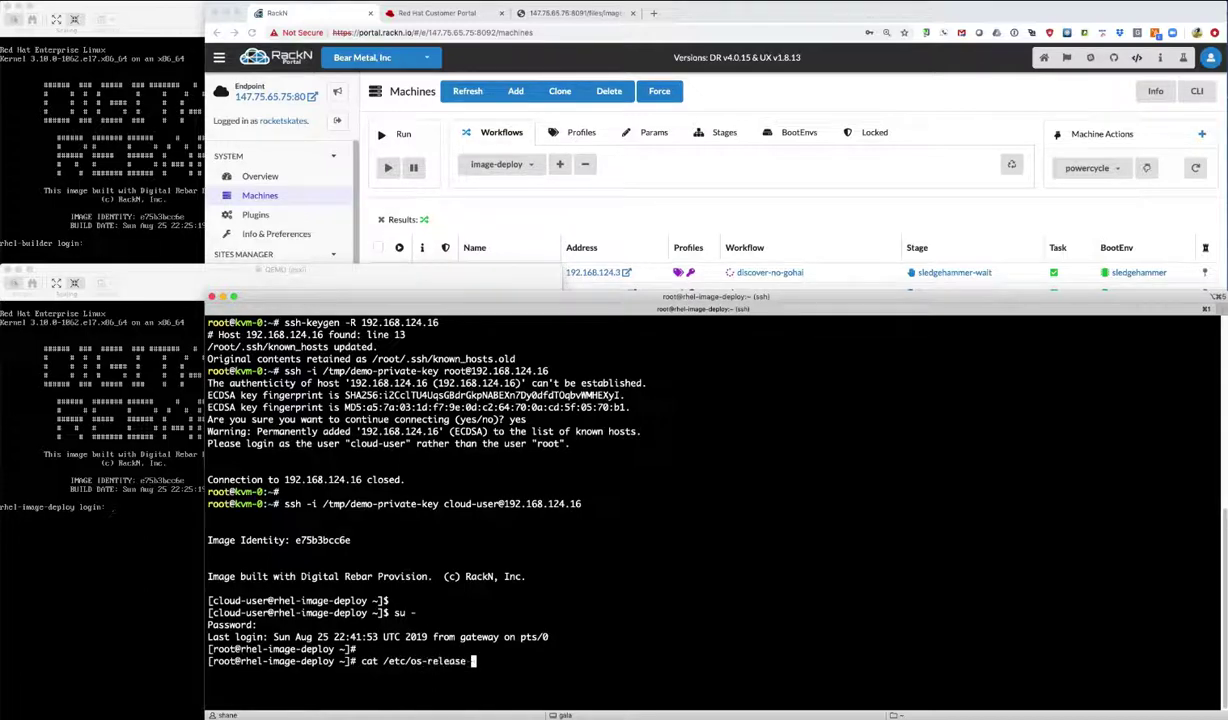
{"action": "key", "text": "Return"}
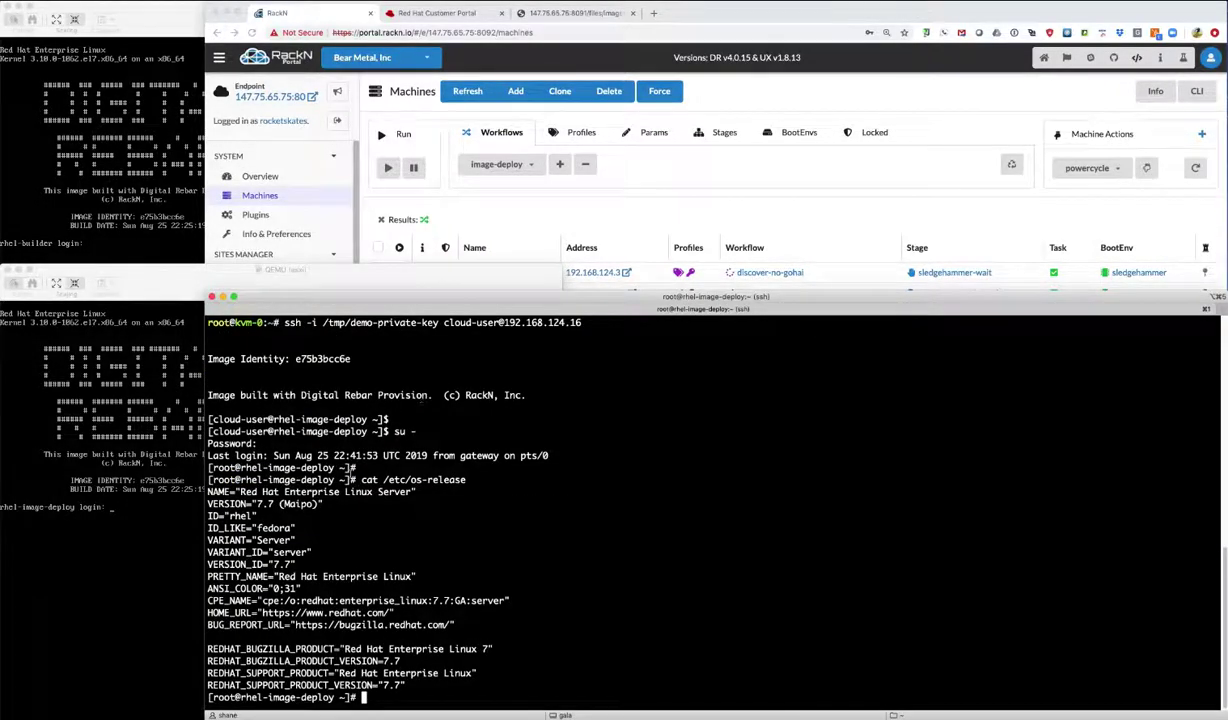
{"action": "left_click_drag", "start_coordinate": [240, 492], "coordinate": [411, 492]}
{"action": "left_click", "coordinate": [522, 516]}
{"action": "type", "text": "cat /etc/di"}
{"action": "key", "text": "BackSpace"}
{"action": "key", "text": "BackSpace"}
{"action": "key", "text": "BackSpace"}
{"action": "key", "text": "BackSpace"}
{"action": "key", "text": "BackSpace"}
{"action": "key", "text": "BackSpace"}
{"action": "key", "text": "BackSpace"}
{"action": "key", "text": "BackSpace"}
{"action": "key", "text": "BackSpace"}
{"action": "key", "text": "BackSpace"}
{"action": "key", "text": "BackSpace"}
List the files matching /etc/*release* and display the contents of /etc/issue
{"action": "type", "text": "ls /etc/*release*"}
{"action": "key", "text": "Return"}
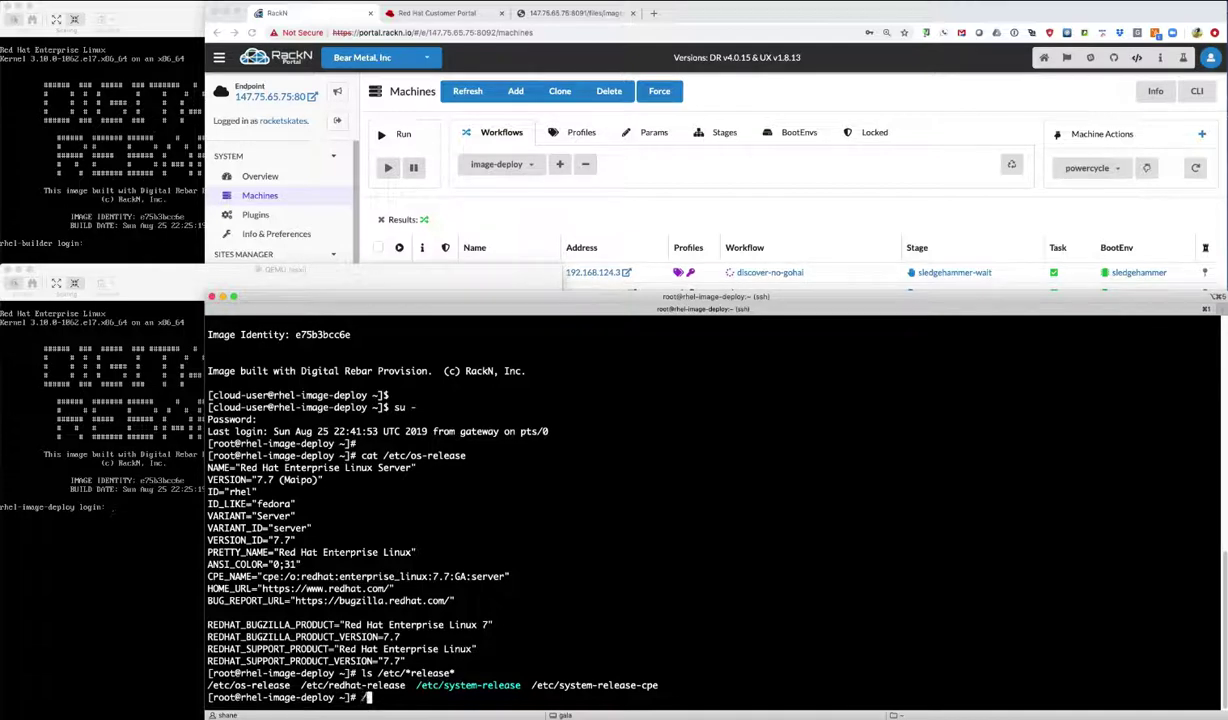
{"action": "type", "text": "cc"}
{"action": "type", "text": "t /etc/issu"}
{"action": "key", "text": "BackSpace"}
{"action": "key", "text": "BackSpace"}
{"action": "key", "text": "BackSpace"}
{"action": "type", "text": "ssue"}
{"action": "key", "text": "Return"}
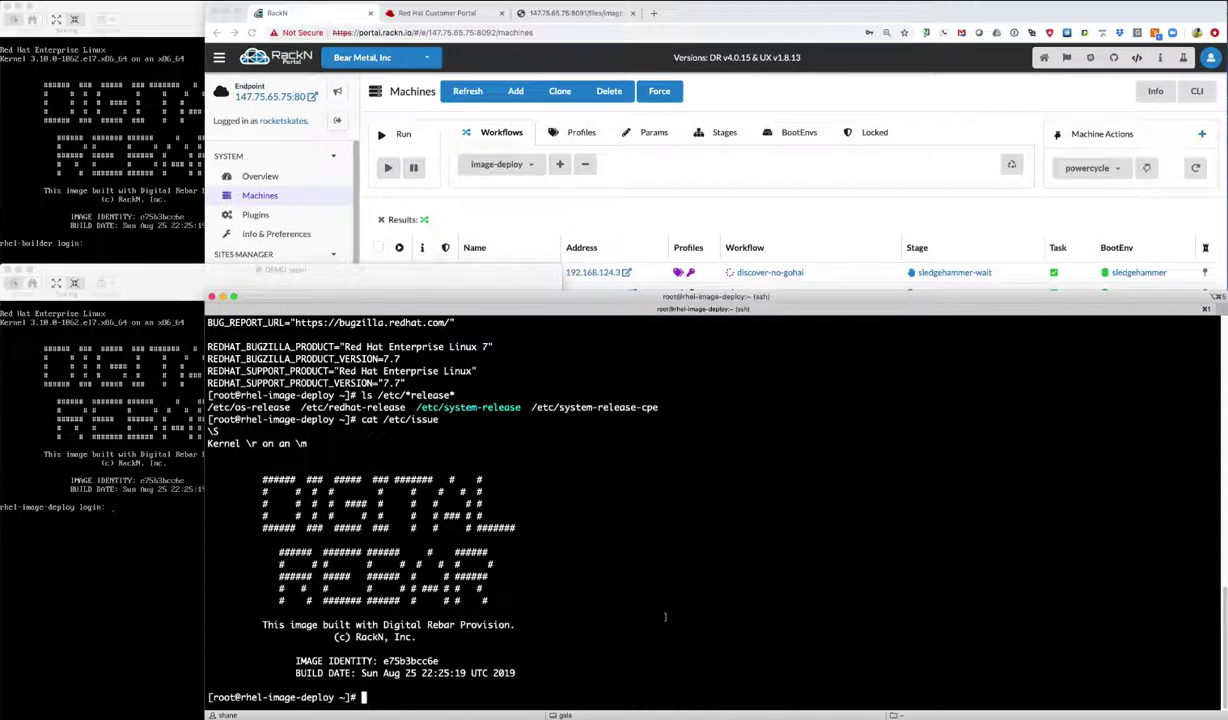
{"action": "key", "text": "Return"}
Display the repository definitions in /etc/yum.repos.d/redhat.repo
{"action": "type", "text": "ca"}
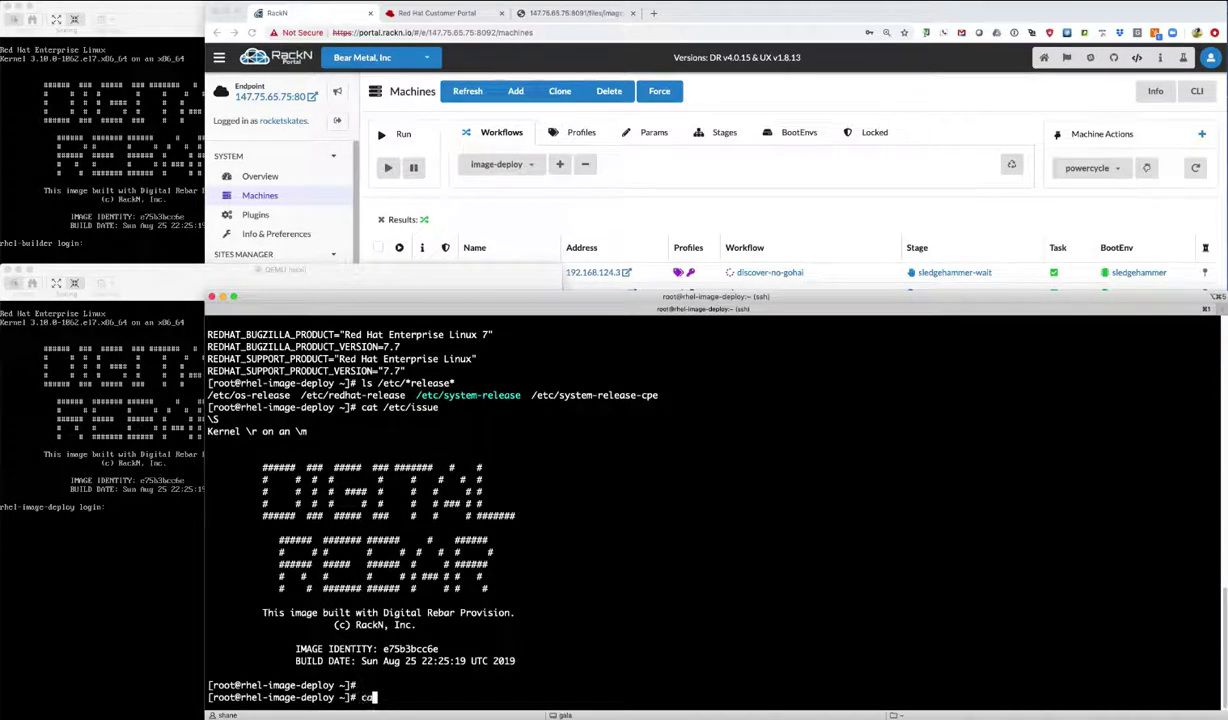
{"action": "type", "text": "t /etc/yum.repos.d/"}
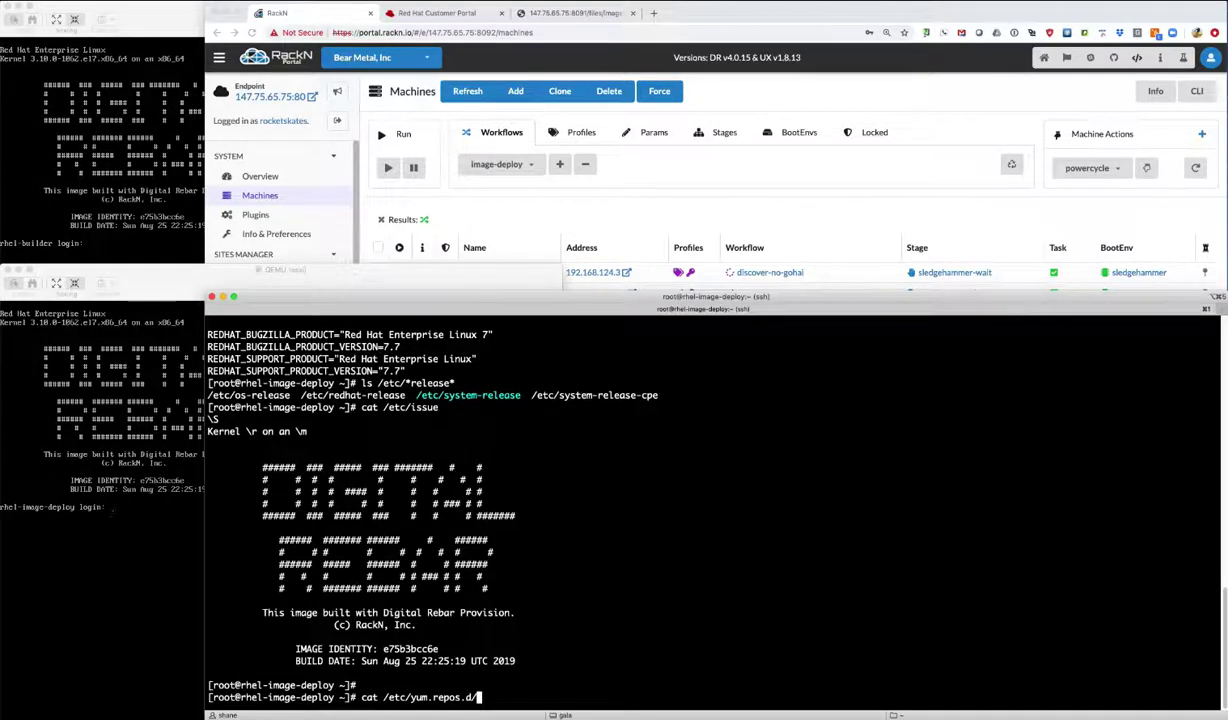
{"action": "key", "text": "Return"}
{"action": "type", "text": "redhat.repo"}
{"action": "key", "text": "Return"}
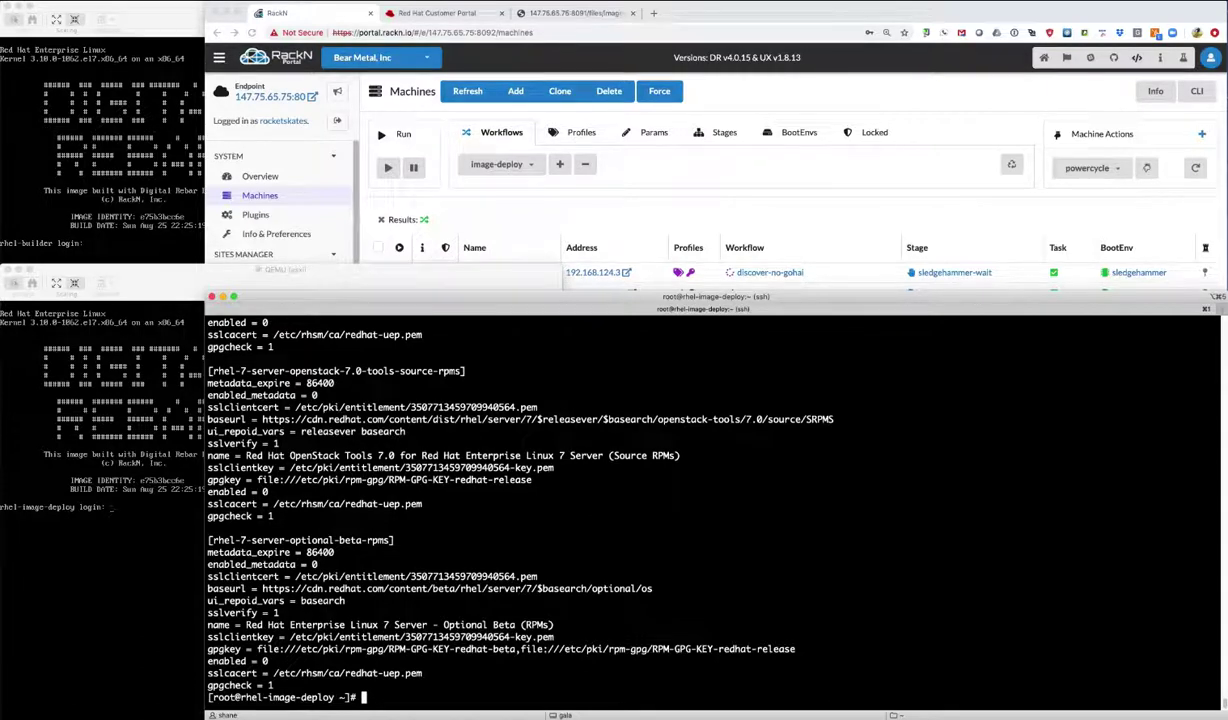
Try to list the package repositories with yum repolist --enabled and with plain yum repolist, and interrupt the running command
{"action": "type", "text": "yum repolist --enabled"}
{"action": "key", "text": "Return"}
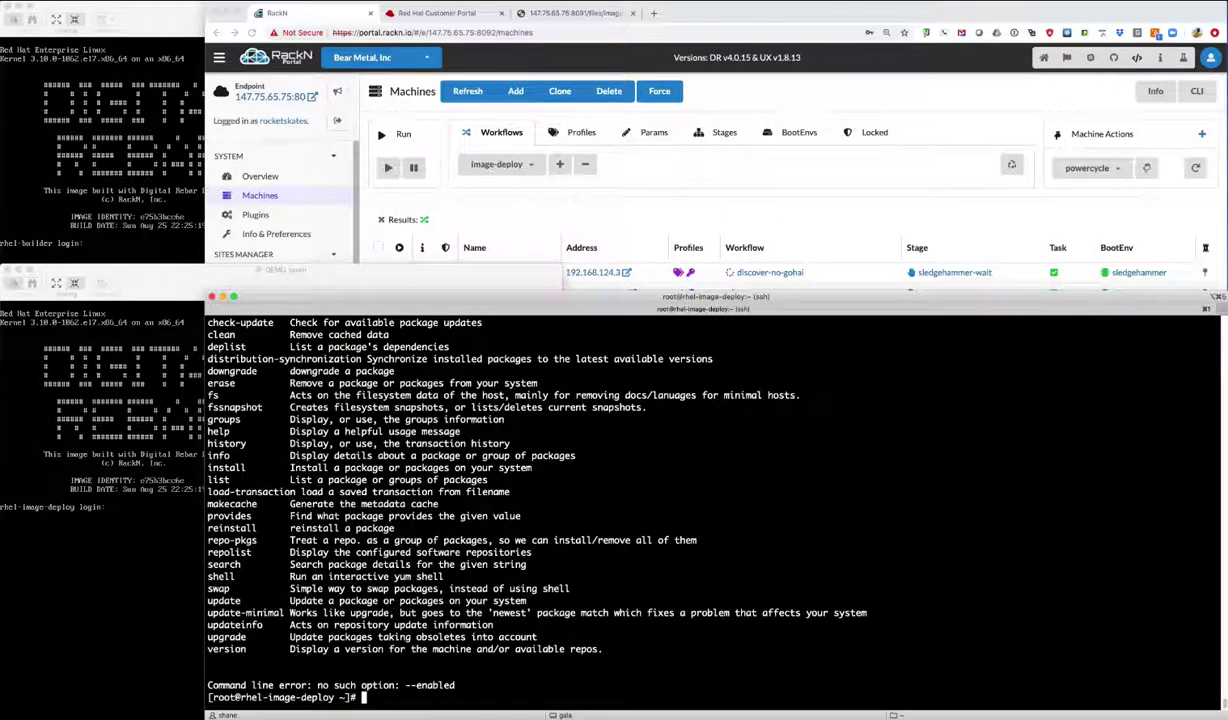
{"action": "key", "text": "Up"}
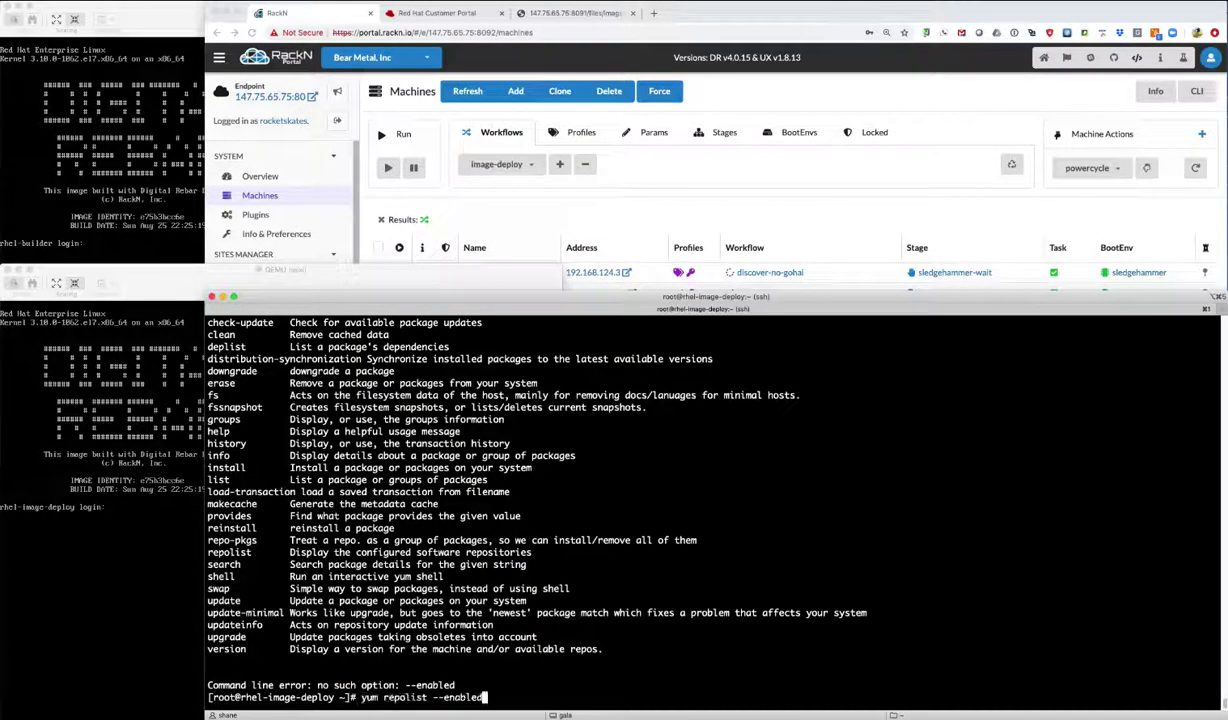
{"action": "key", "text": "Left"}
{"action": "key", "text": "BackSpace"}
{"action": "key", "text": "BackSpace"}
{"action": "key", "text": "BackSpace"}
{"action": "key", "text": "BackSpace"}
{"action": "key", "text": "BackSpace"}
{"action": "key", "text": "BackSpace"}
{"action": "key", "text": "BackSpace"}
{"action": "key", "text": "BackSpace"}
{"action": "key", "text": "BackSpace"}
{"action": "key", "text": "BackSpace"}
{"action": "key", "text": "Return"}
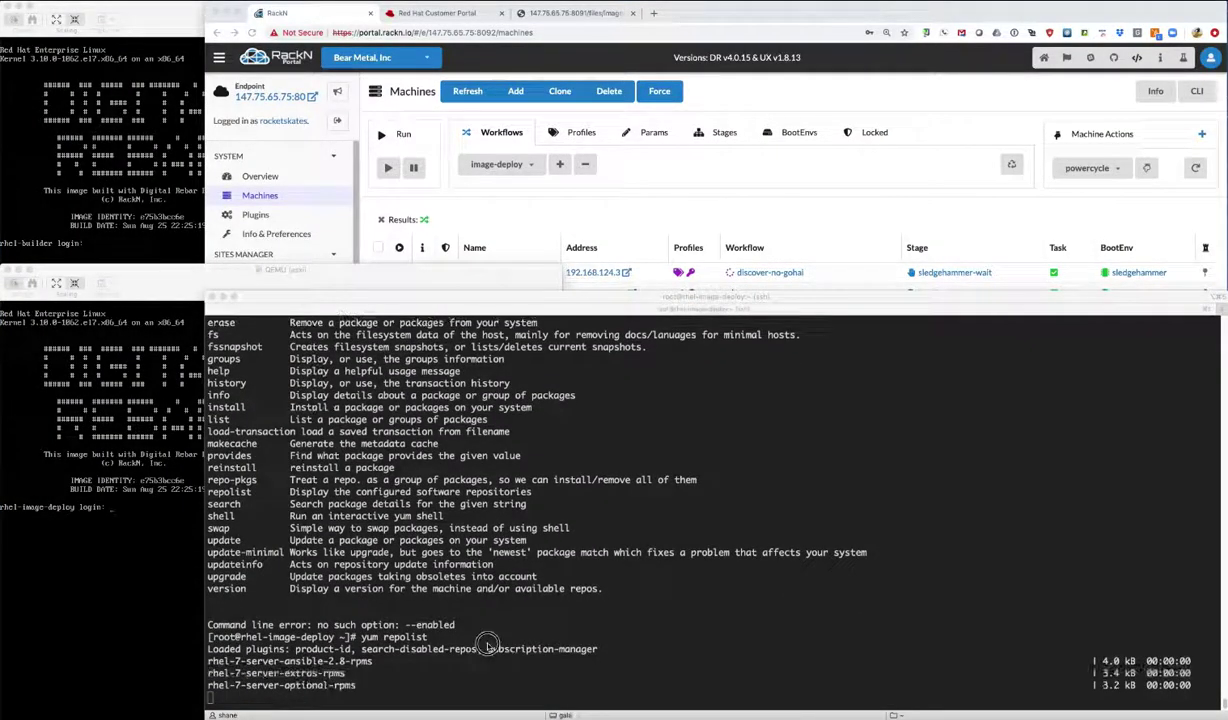
{"action": "left_click", "coordinate": [486, 642]}
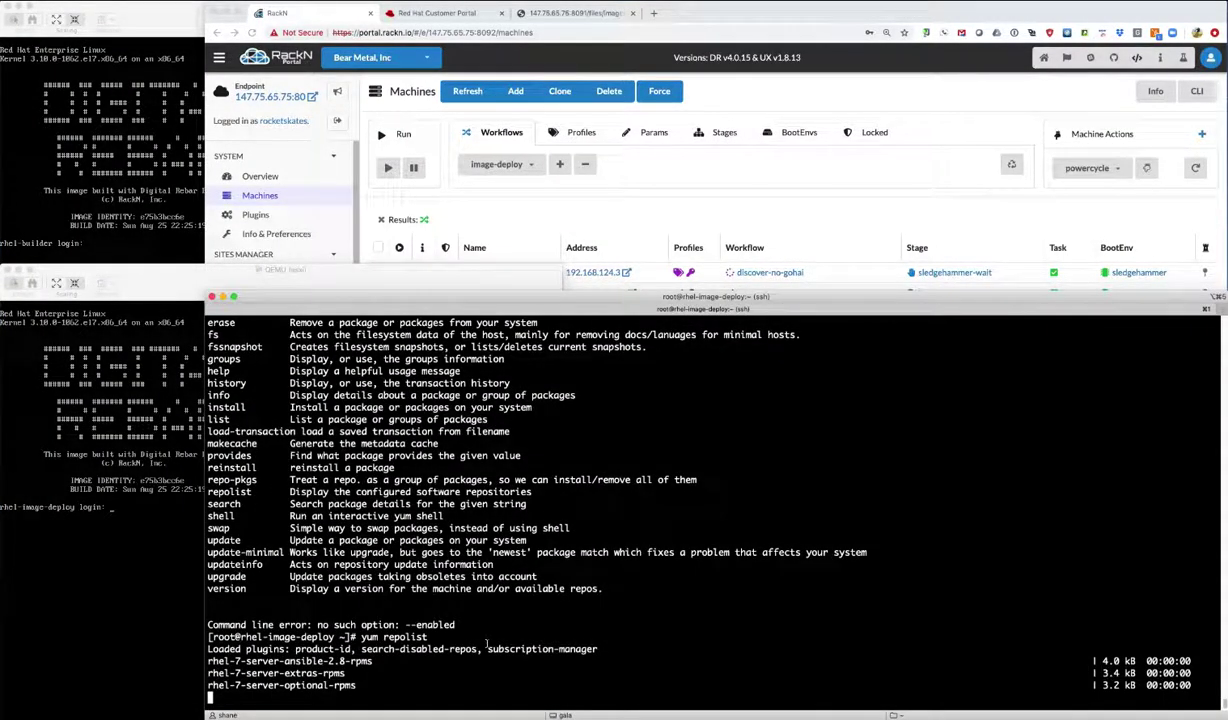
{"action": "key", "text": "ctrl+c"}
{"action": "key", "text": "ctrl+c"}
{"action": "key", "text": "ctrl+c"}
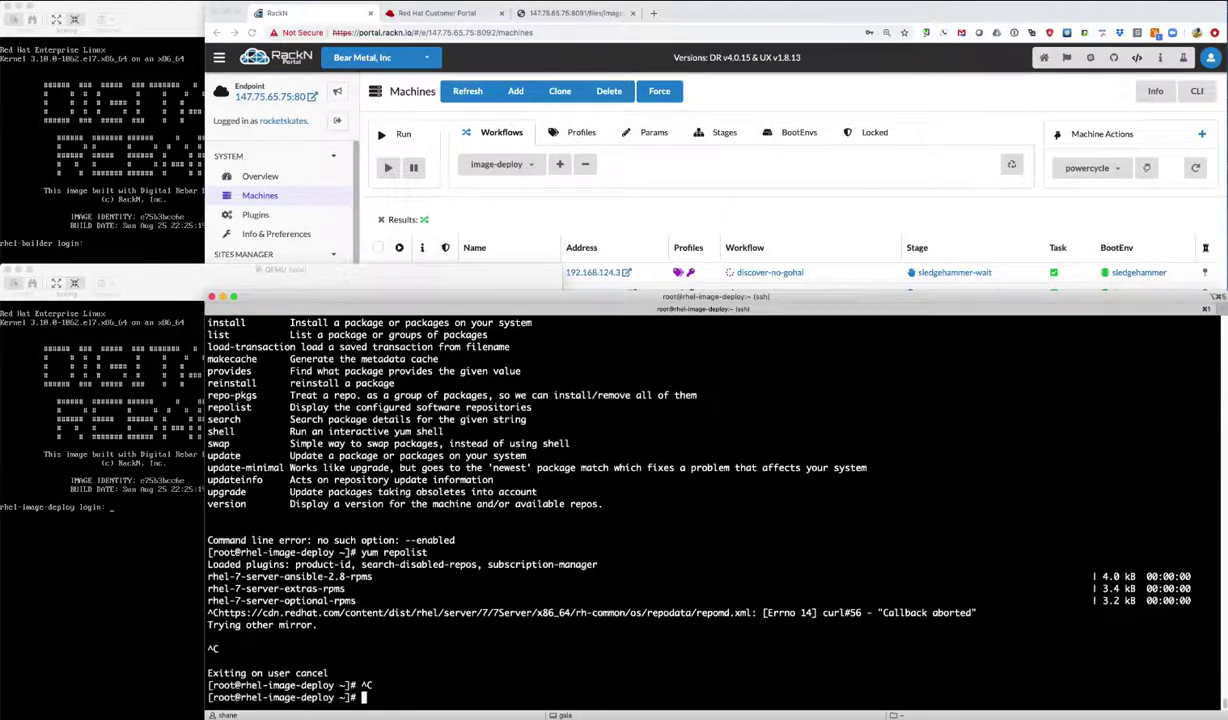
List the enabled repositories with yum repolist enabled and highlight the rhel-7-server-ansible-2.8-rpms entry in the output
{"action": "key", "text": "Up"}
{"action": "key", "text": "Up"}
{"action": "key", "text": "Left"}
{"action": "key", "text": "Left"}
{"action": "key", "text": "Left"}
{"action": "key", "text": "Left"}
{"action": "key", "text": "Left"}
{"action": "key", "text": "Left"}
{"action": "key", "text": "Left"}
{"action": "key", "text": "BackSpace"}
{"action": "key", "text": "BackSpace"}
{"action": "key", "text": "Return"}
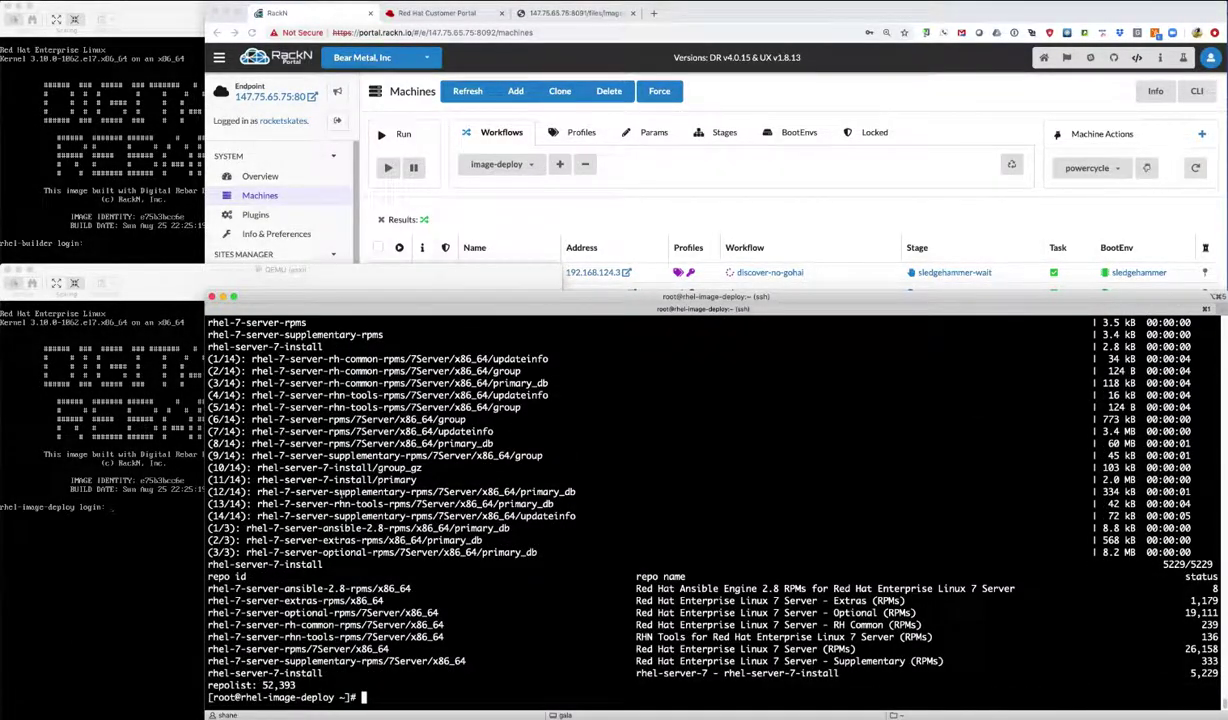
{"action": "double_click", "coordinate": [380, 528]}
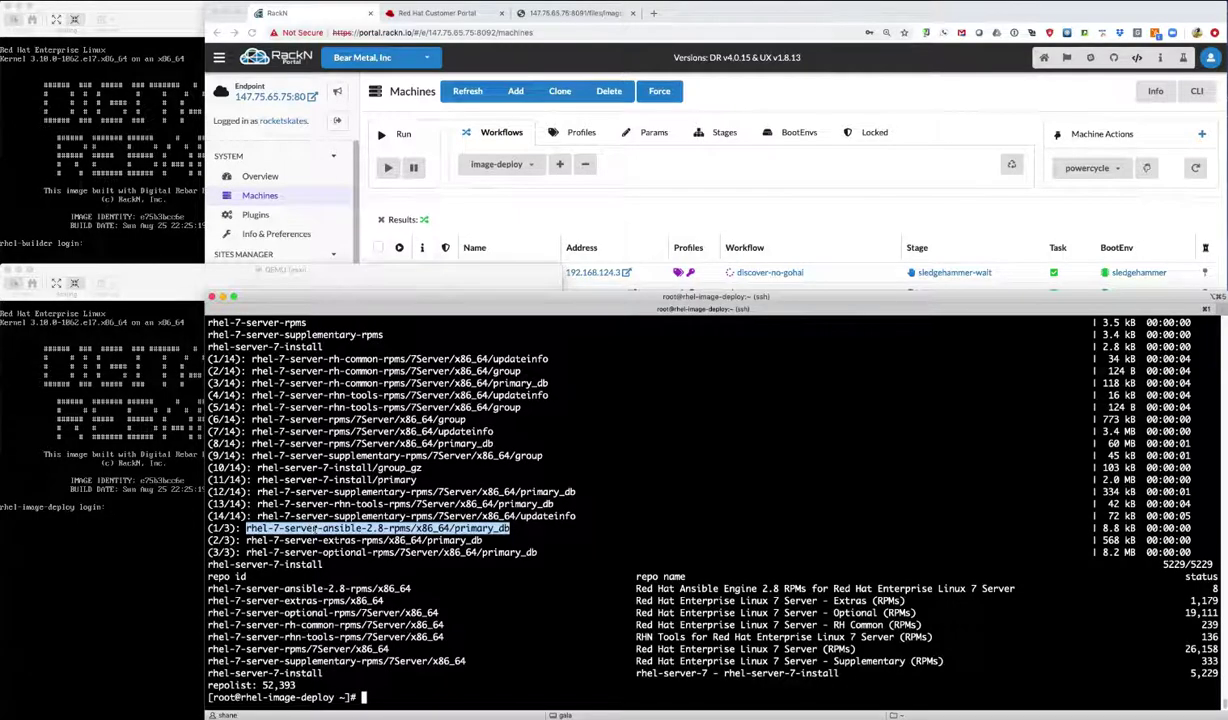
Check the Ansible installation on the deployed machine with ansible --version
{"action": "key", "text": "Return"}
{"action": "key", "text": "Return"}
{"action": "key", "text": "Return"}
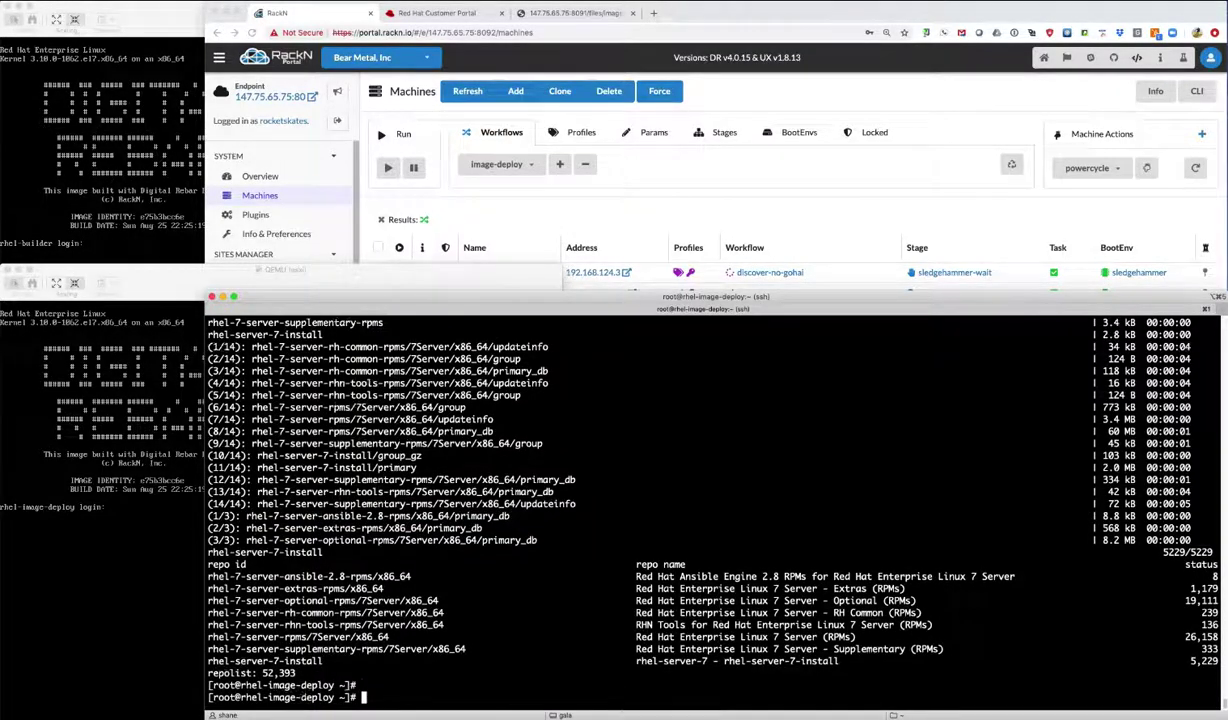
{"action": "type", "text": "ansible --version"}
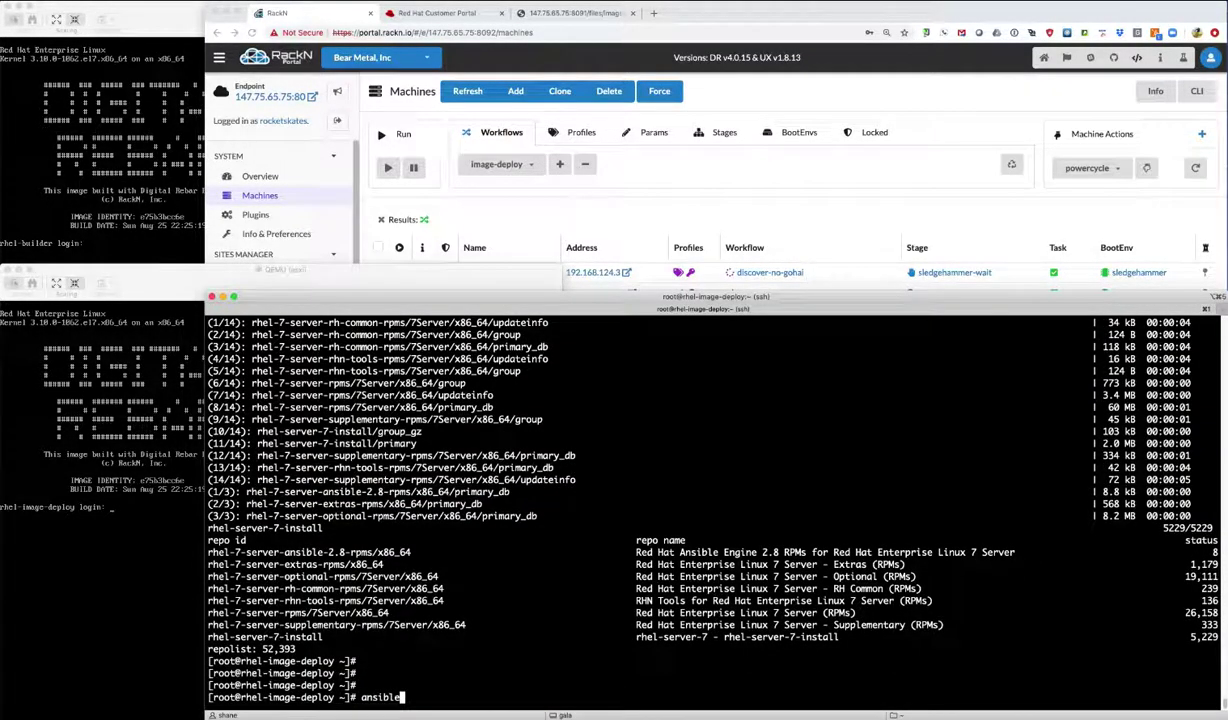
{"action": "key", "text": "Return"}
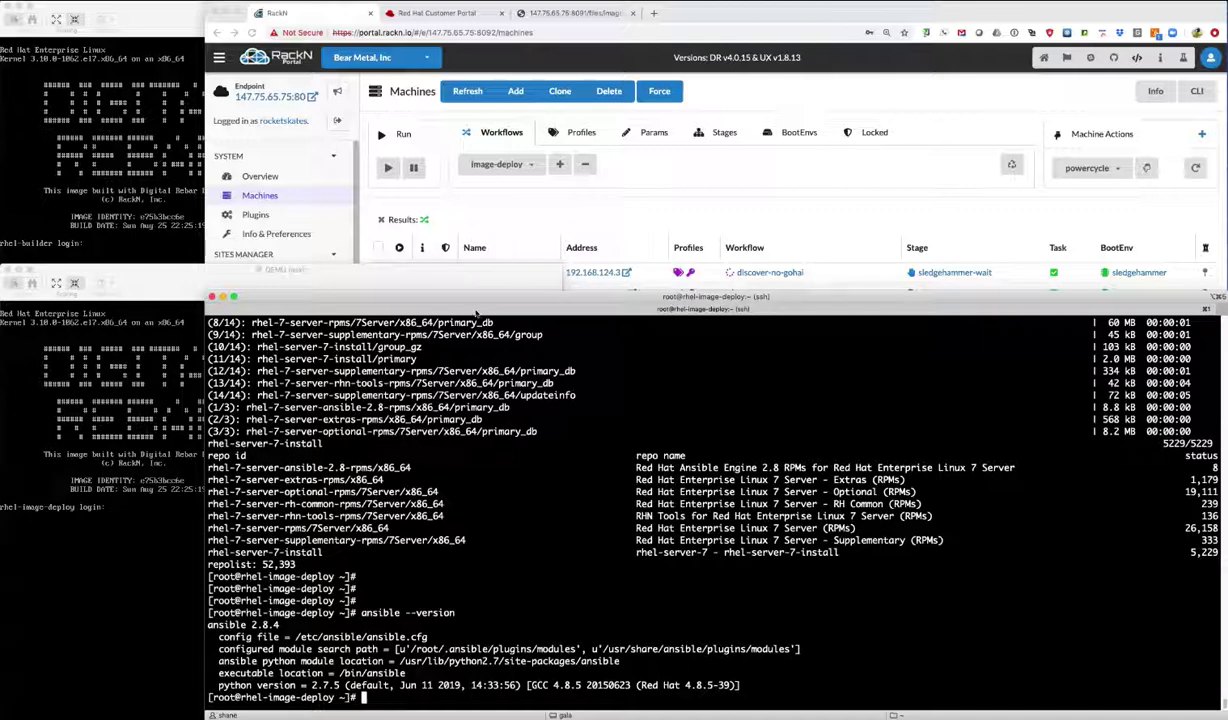
Review the image file listing for the RHEL tarball in the browser and return to the RackN machine list
{"action": "left_click", "coordinate": [547, 14]}
{"action": "left_click", "coordinate": [400, 100]}
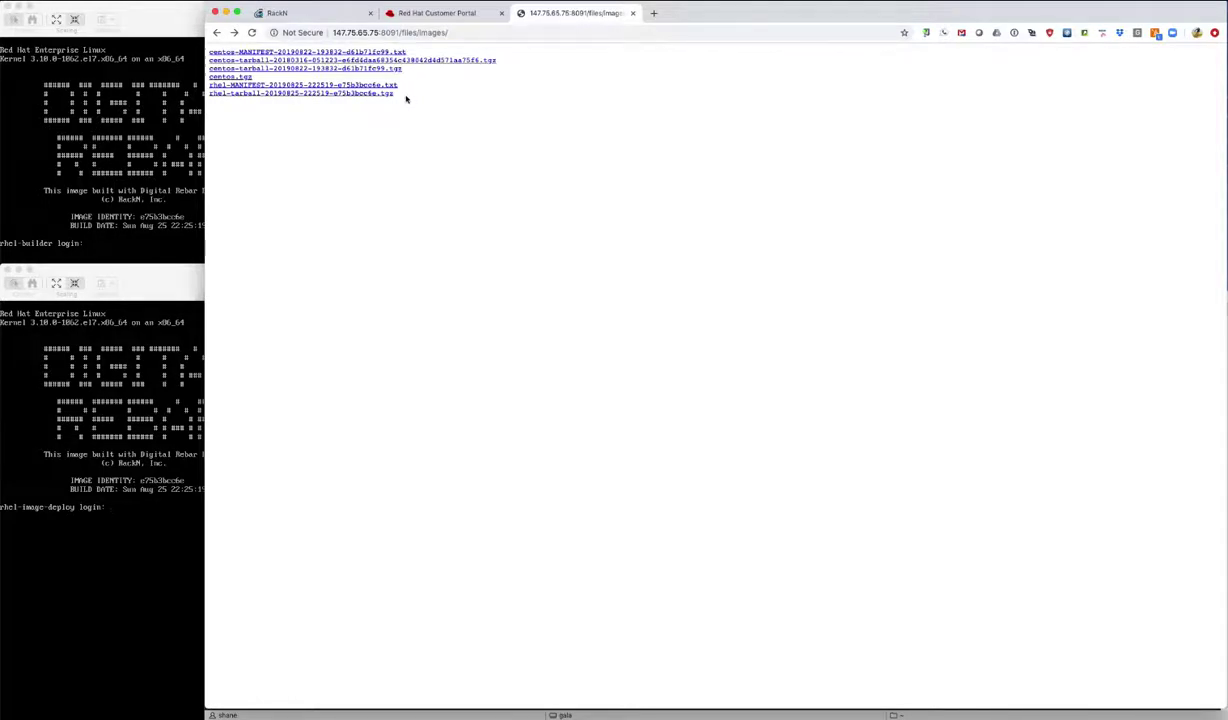
{"action": "left_click", "coordinate": [316, 17]}
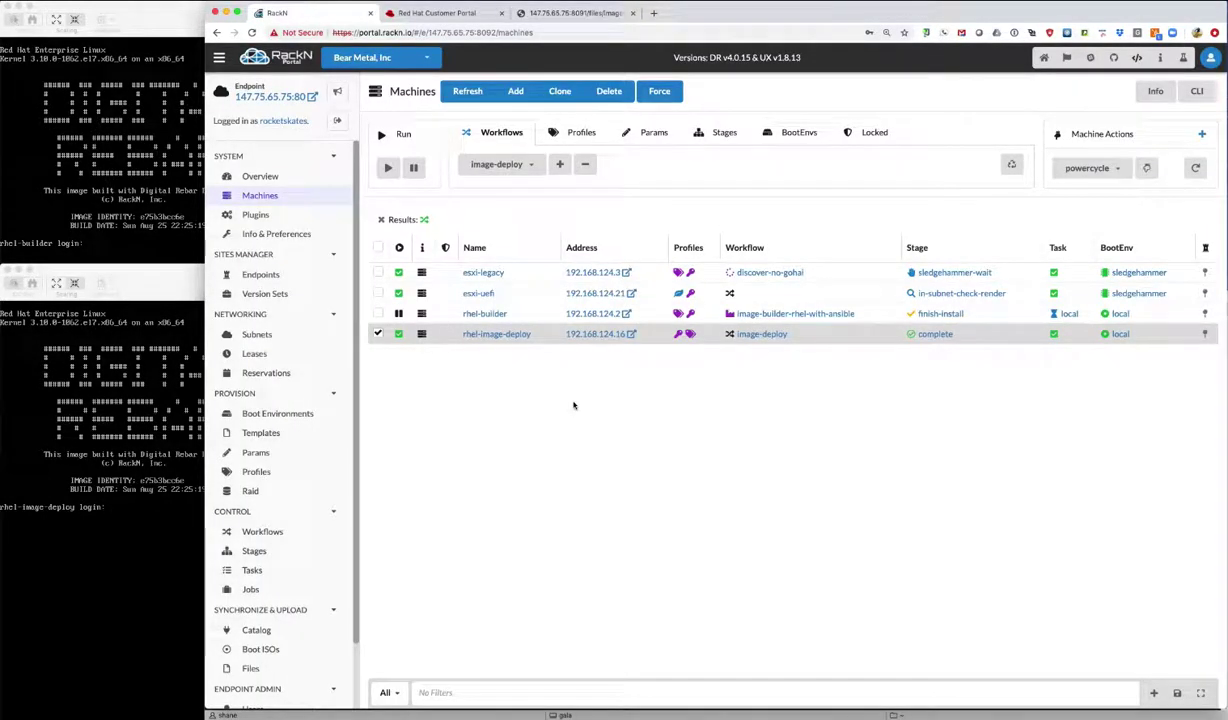